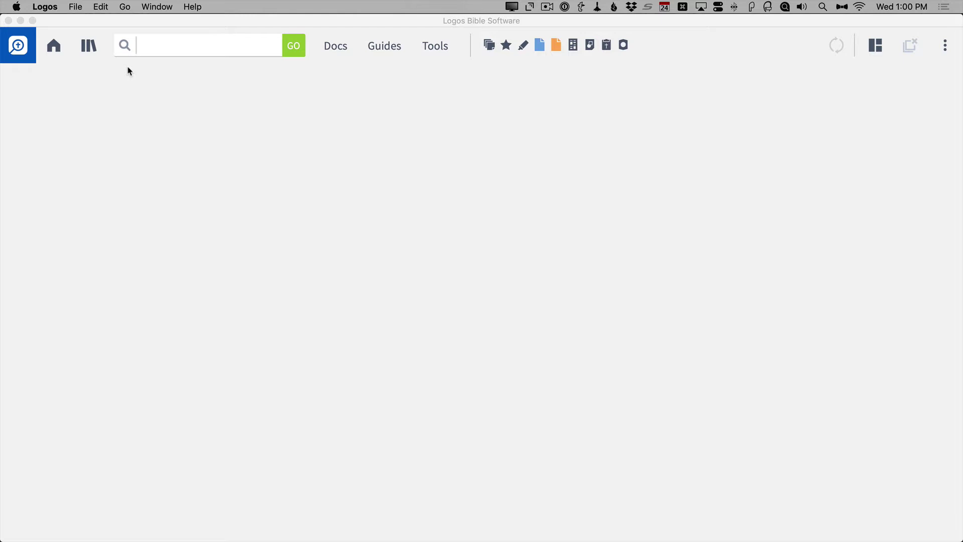
Step: Open the New American Standard Bible: 1995 Update by its abbreviation nasb and close it again
click(157, 46)
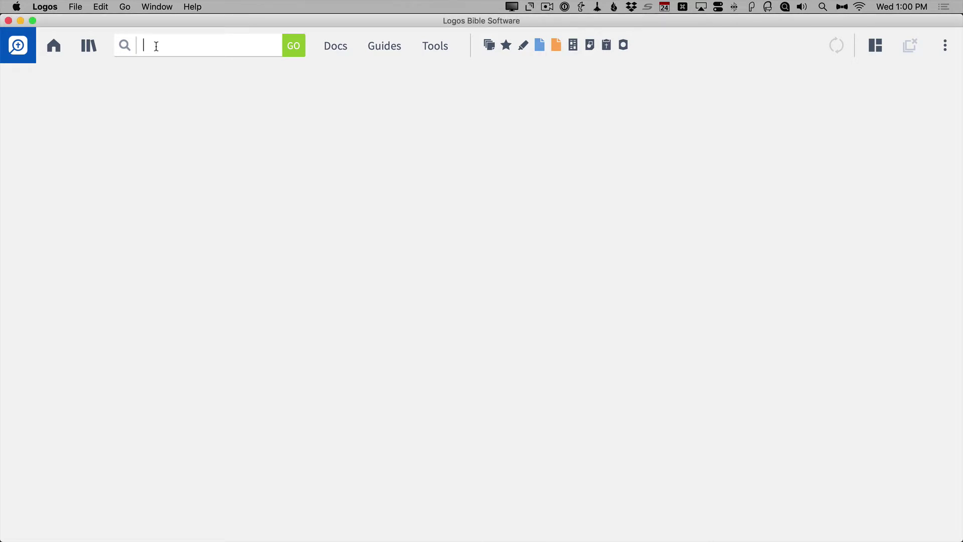
text(nasb)
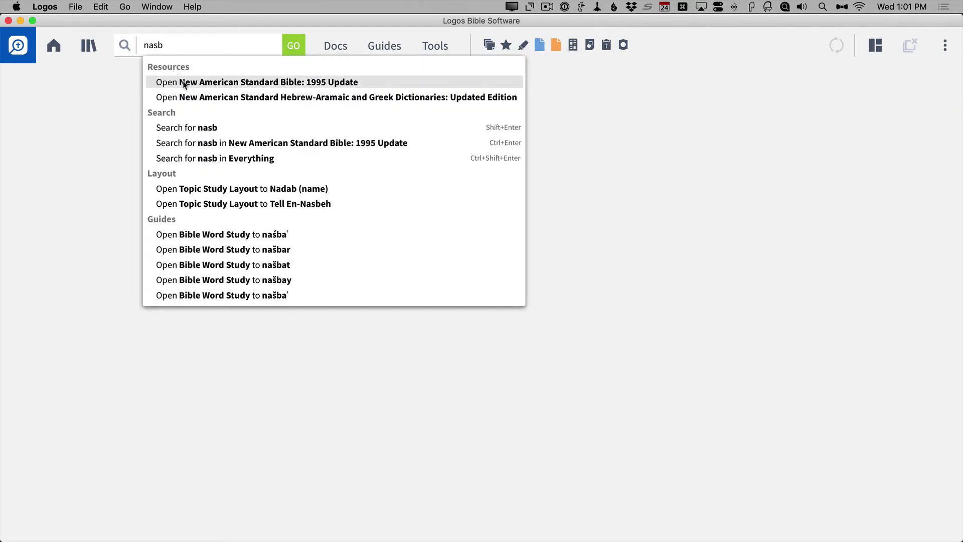
click(229, 84)
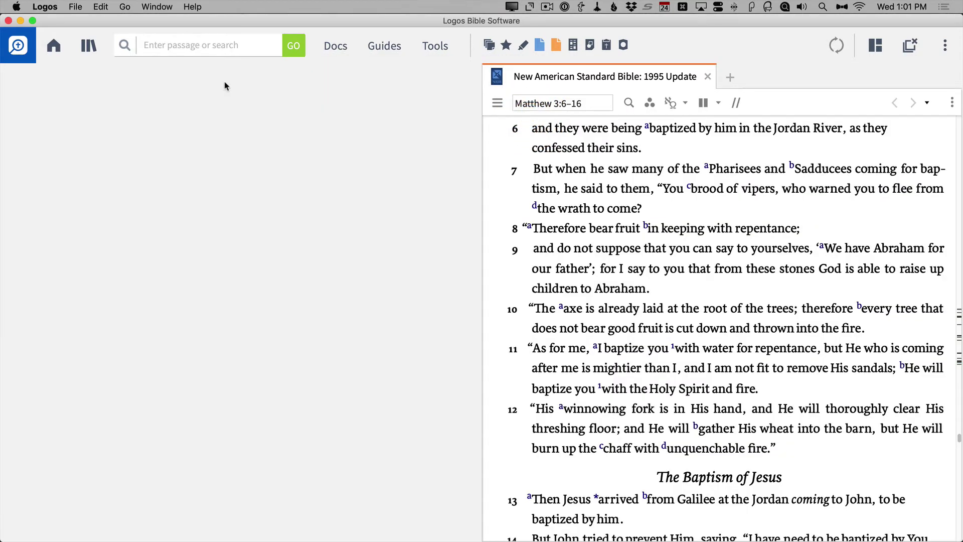
click(707, 78)
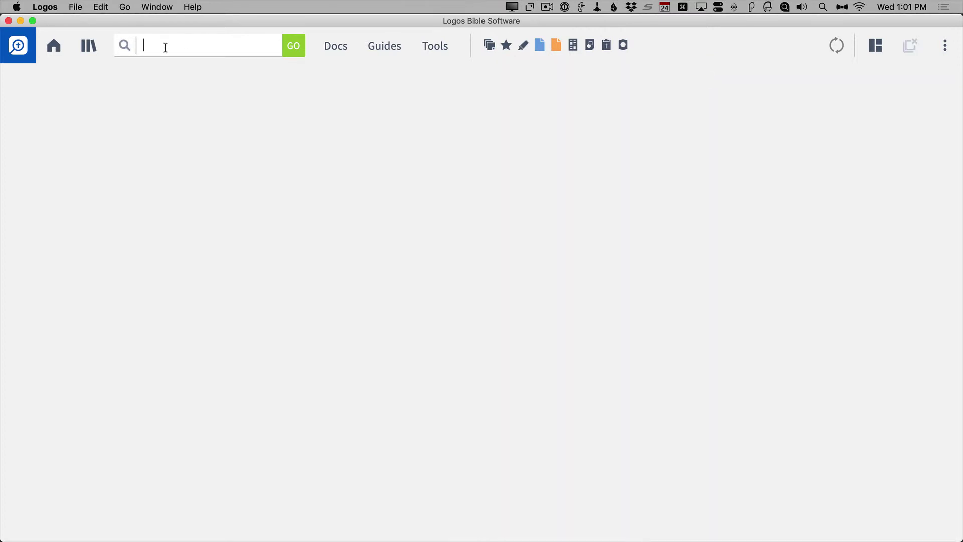
Step: Open the English Standard Version by its abbreviation esv, previewing the matching resources, and close it again
text(esv)
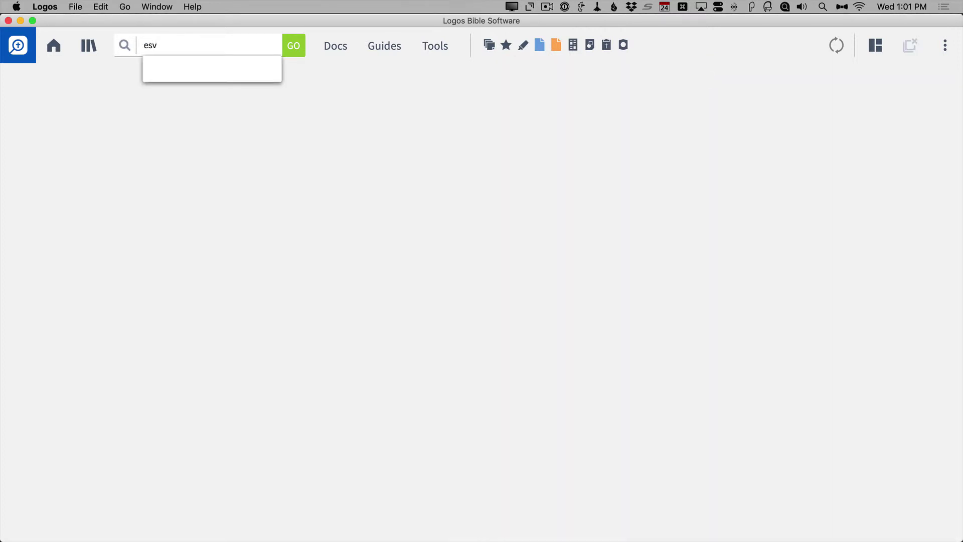
mouse_move(226, 130)
mouse_move(223, 104)
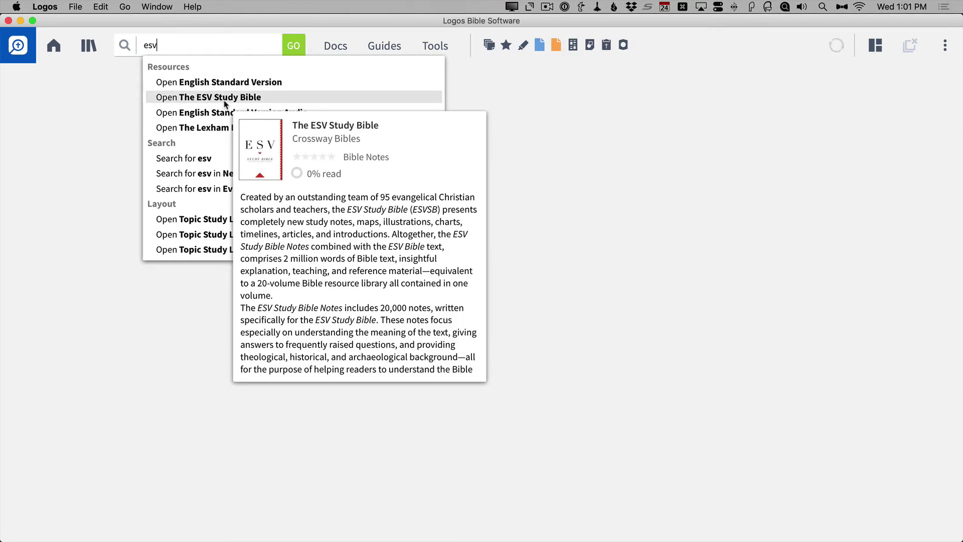
mouse_move(232, 85)
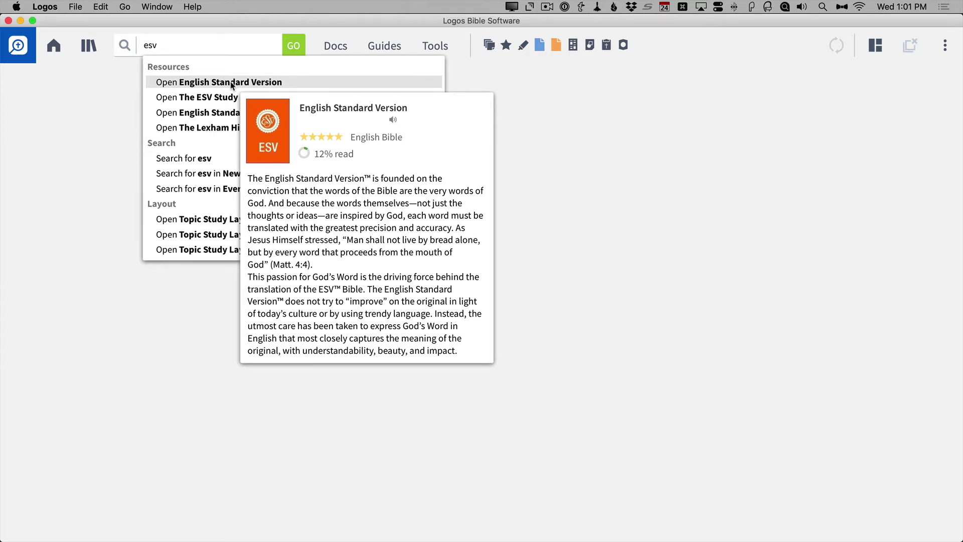
click(232, 83)
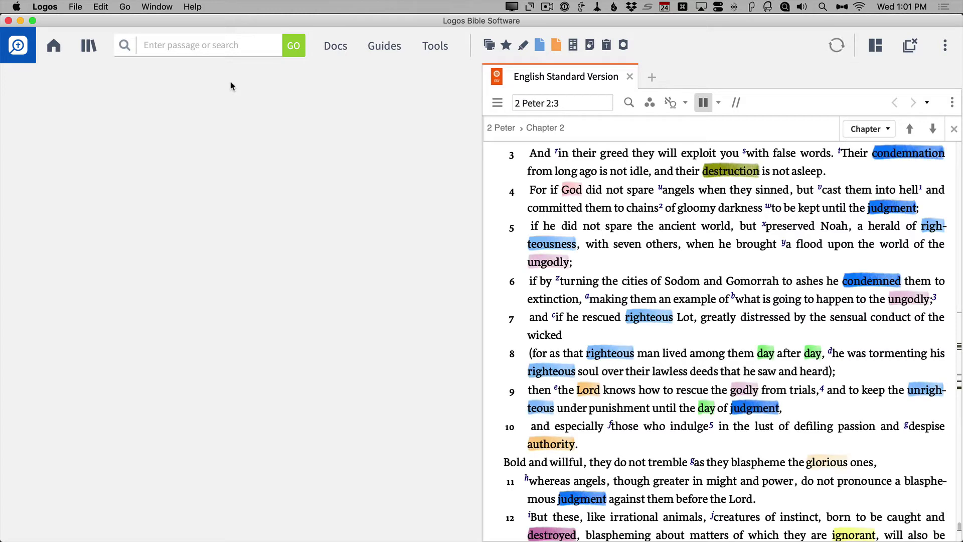
click(629, 77)
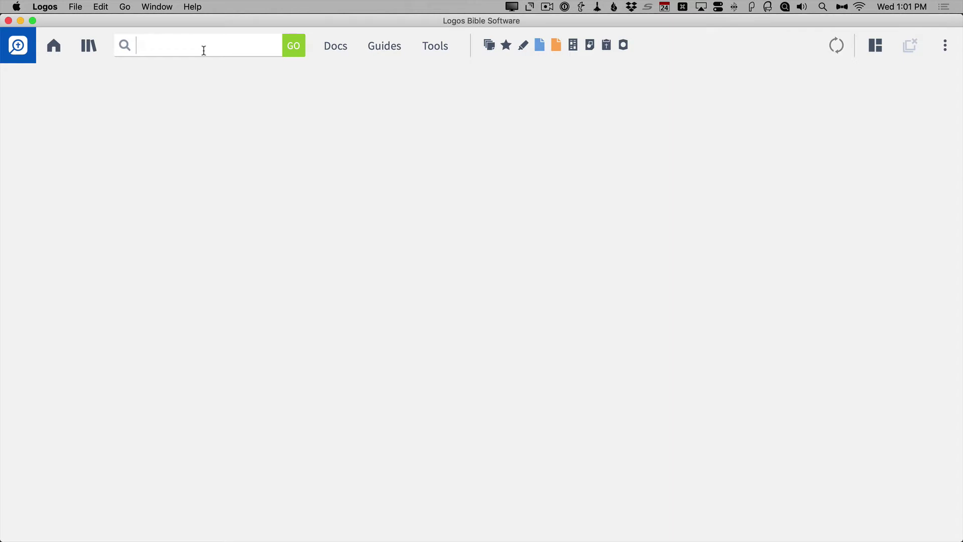
Step: Open A Greek-English Lexicon of the New Testament, 3rd ed. by its abbreviation bdag and close it again
text(ba)
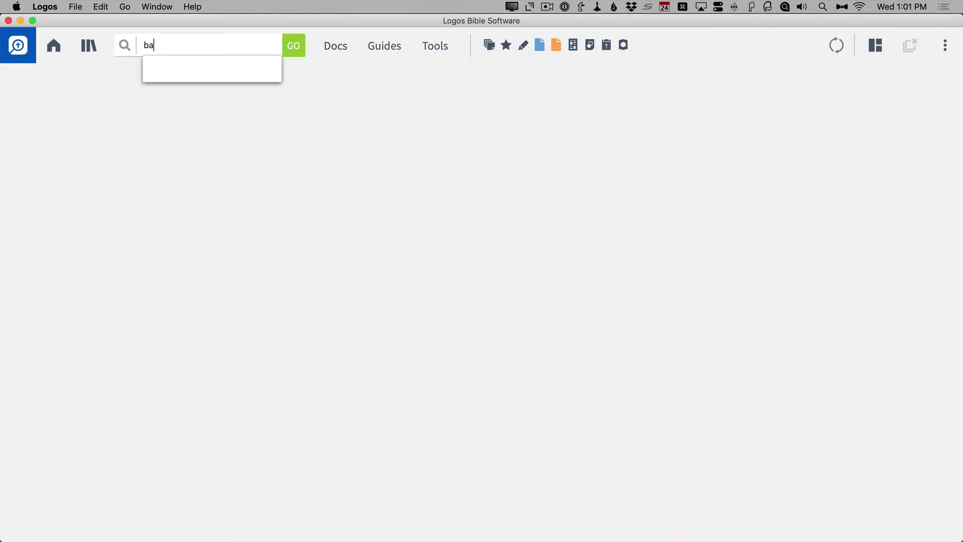
key(BackSpace)
text(dag)
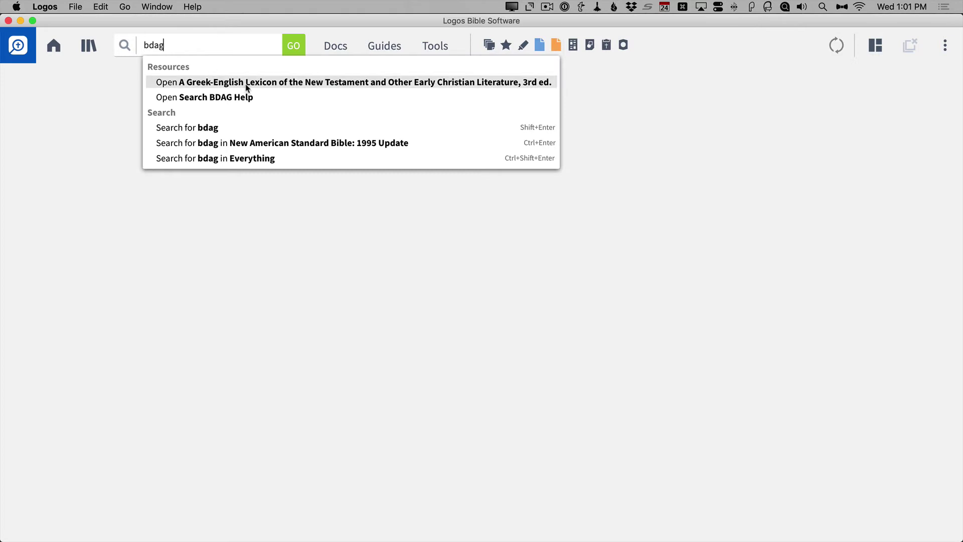
mouse_move(246, 84)
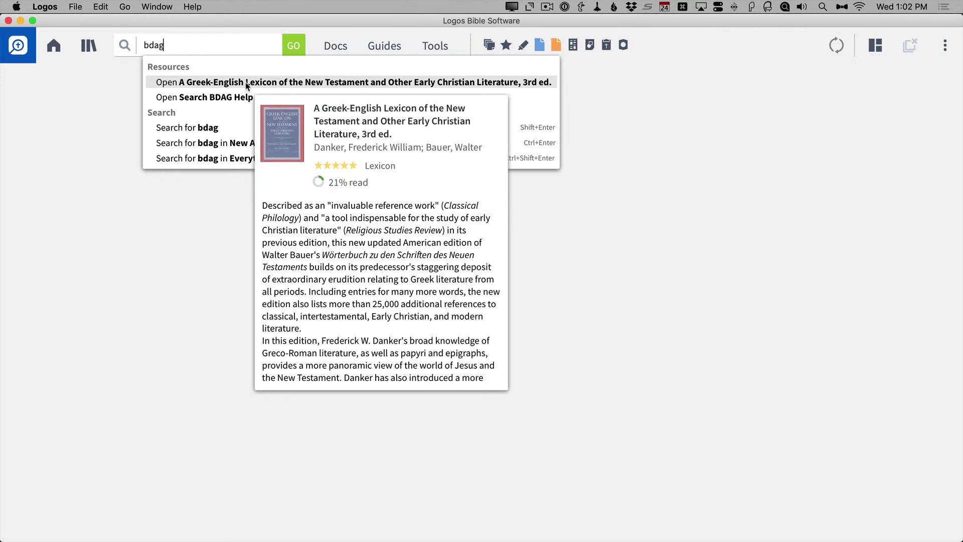
click(247, 84)
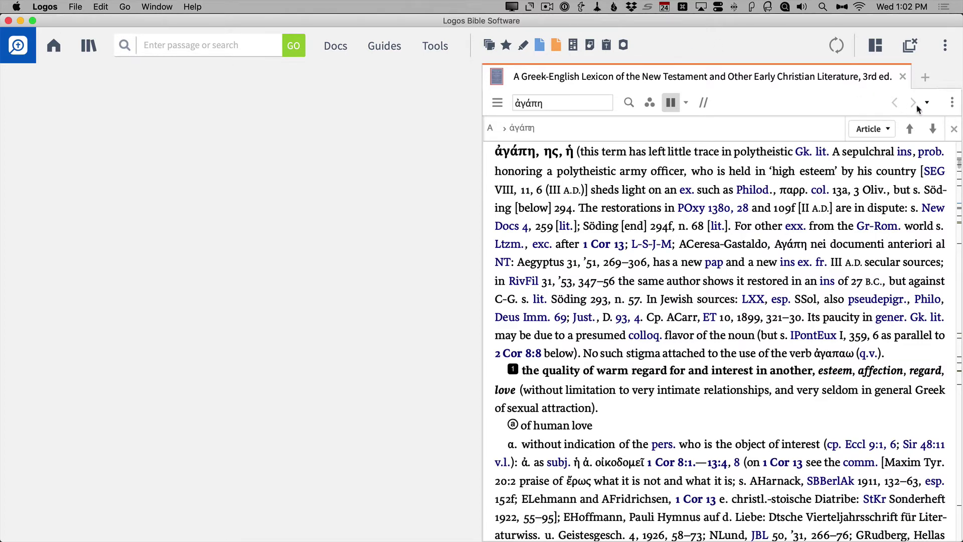
click(903, 76)
Step: Open The Hebrew and Aramaic Lexicon of the Old Testament by its abbreviation Halot and close it again
click(194, 49)
text(H)
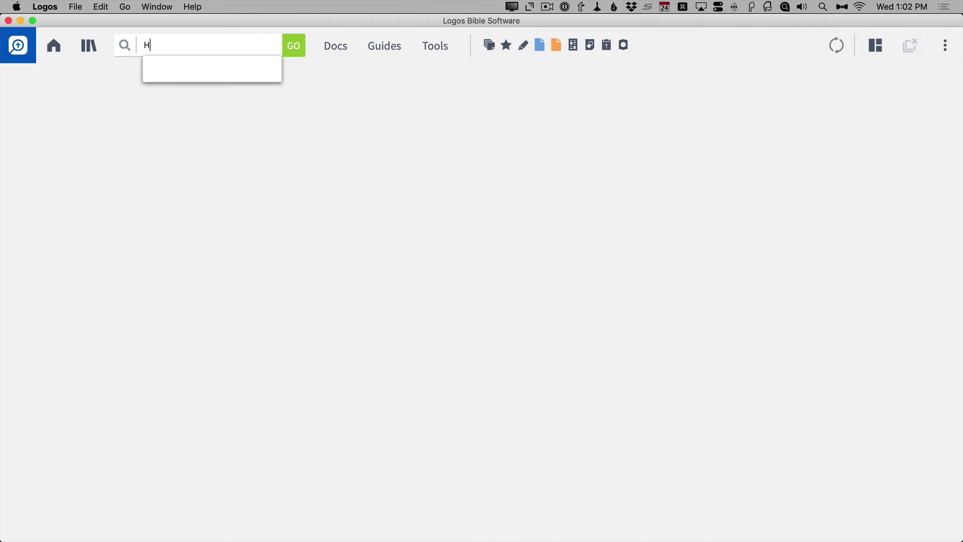
text(alot)
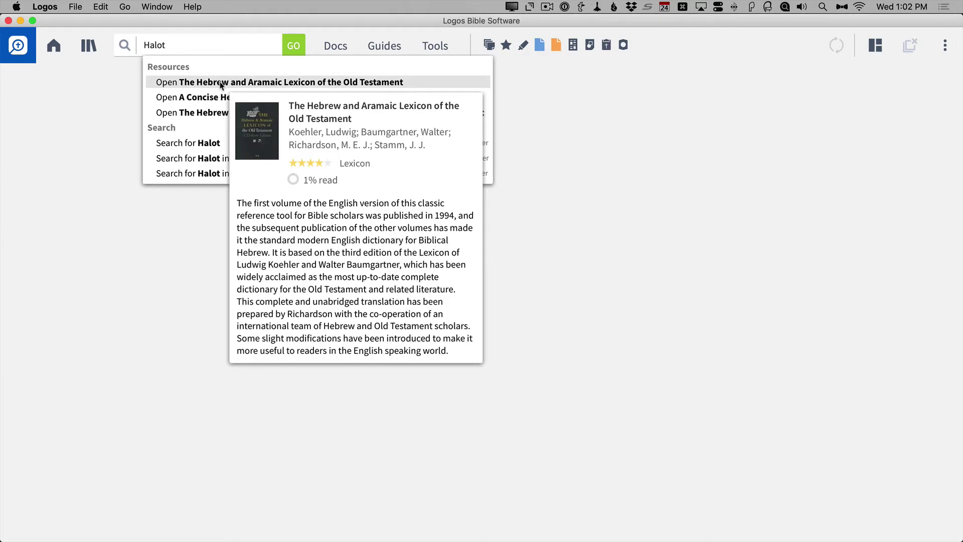
click(221, 84)
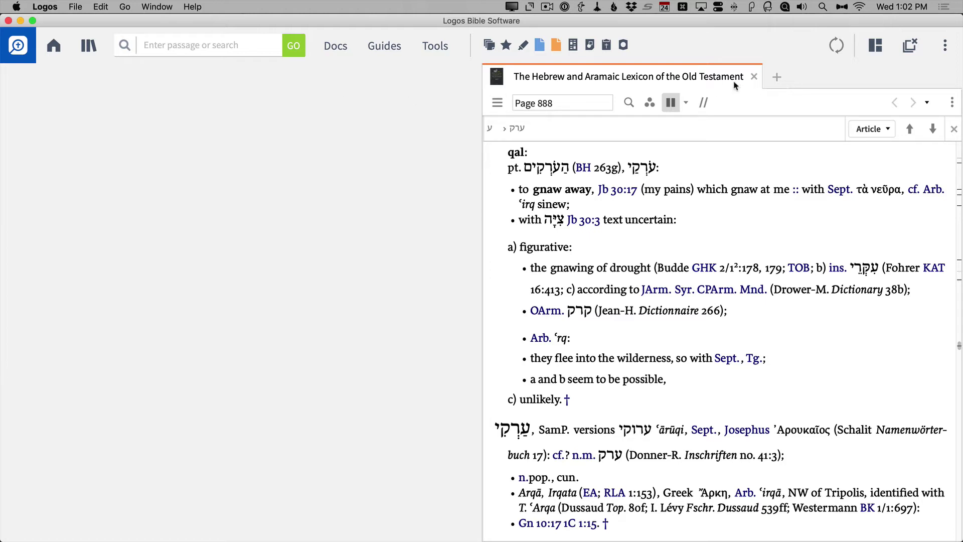
click(754, 76)
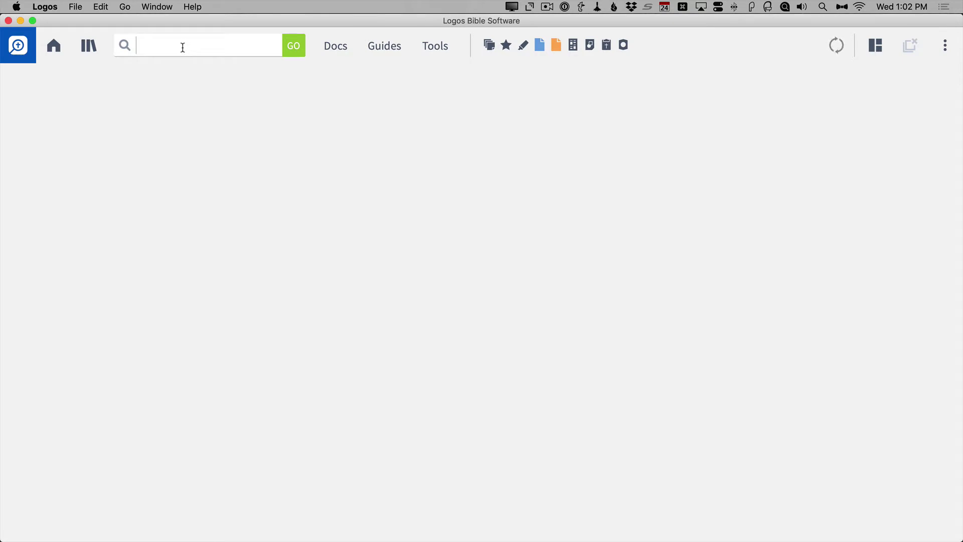
Step: Look up Oxford, preview The Oxford Dictionary of the Christian Church without opening it, and clear the query
text(Ox)
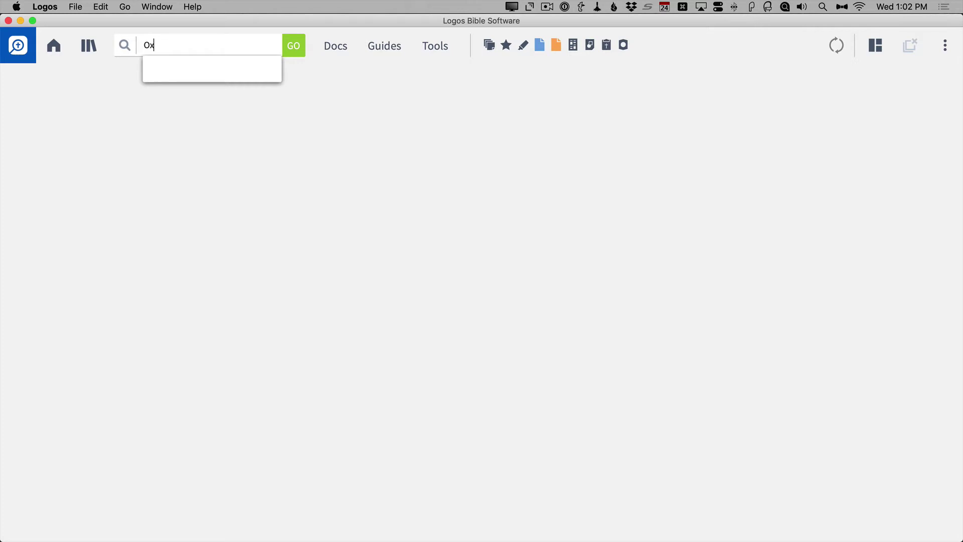
text(ford)
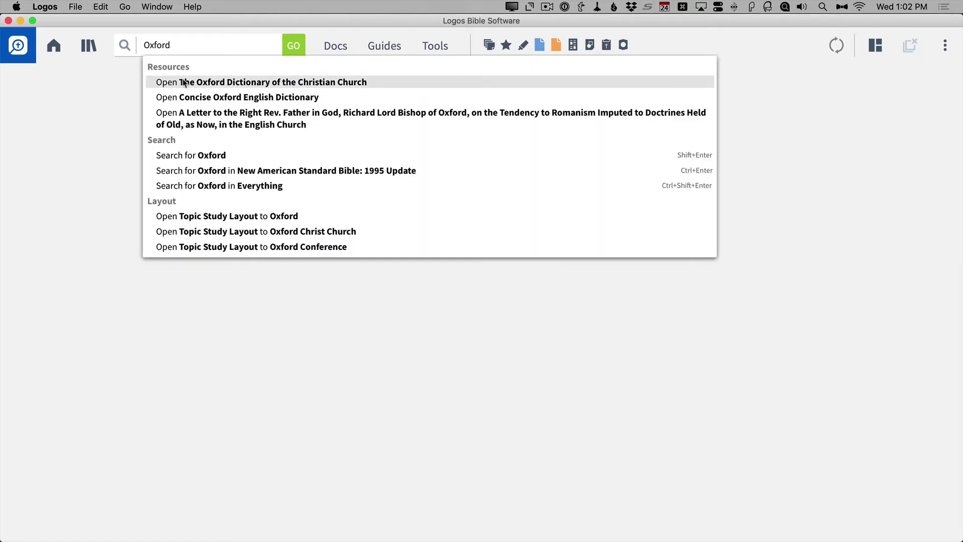
mouse_move(181, 83)
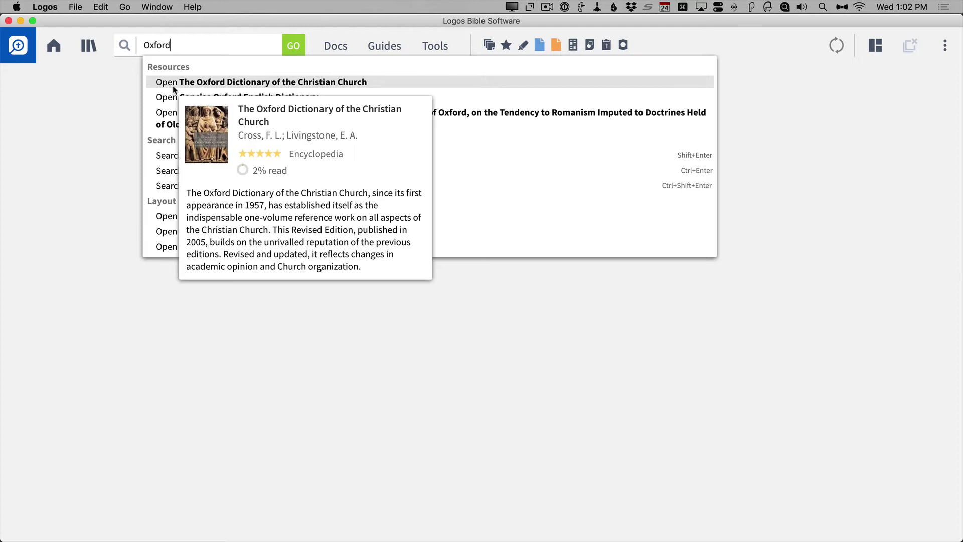
double_click(175, 45)
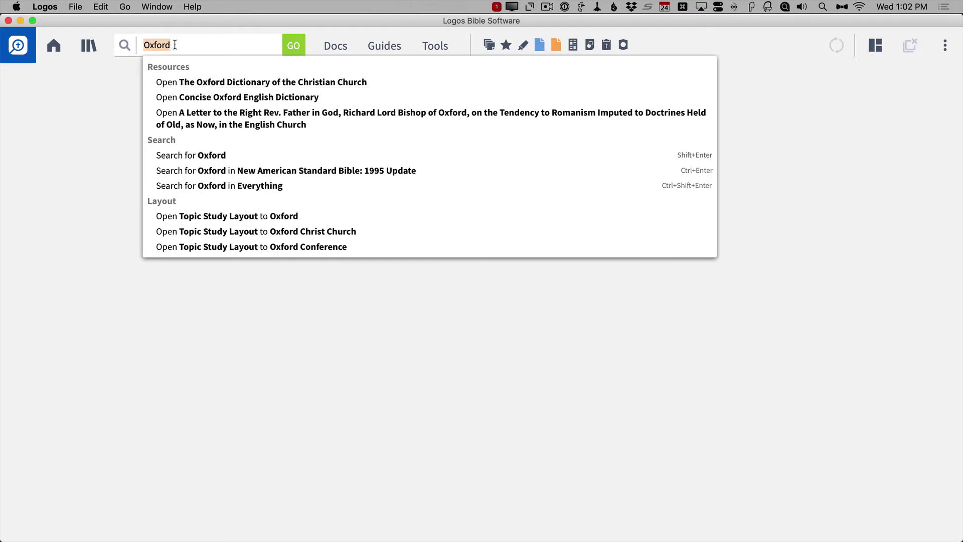
key(BackSpace)
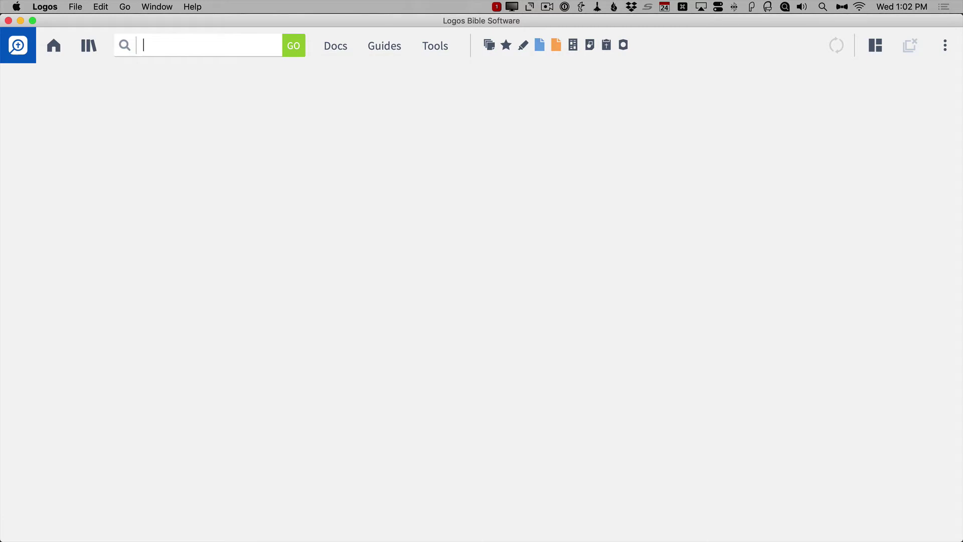
Step: Open The Oxford Dictionary of the Christian Church by its abbreviation ODCC
text(O)
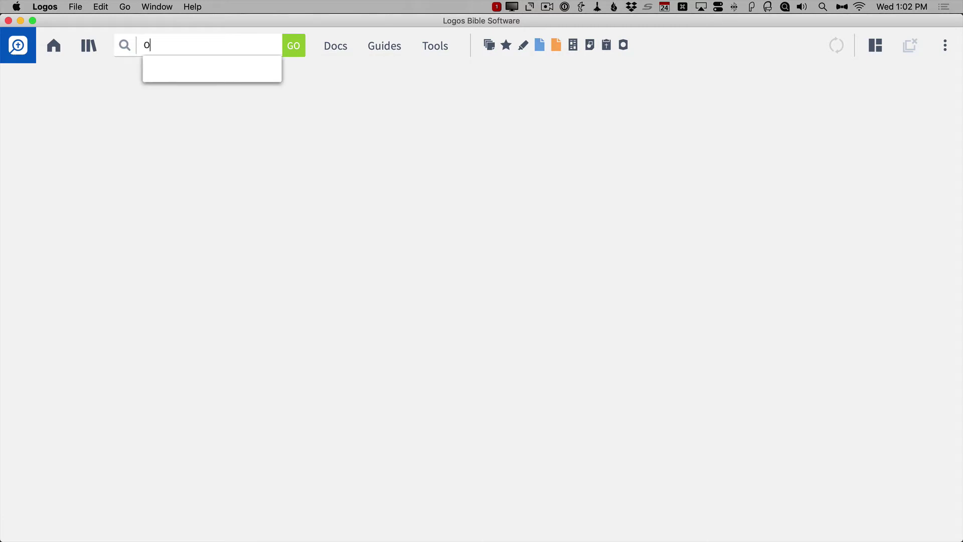
text(DCC)
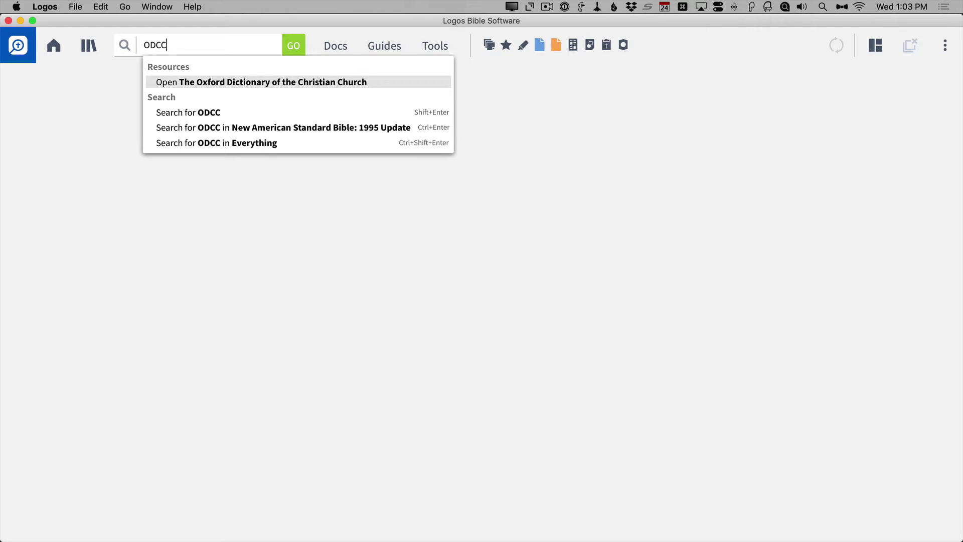
click(217, 82)
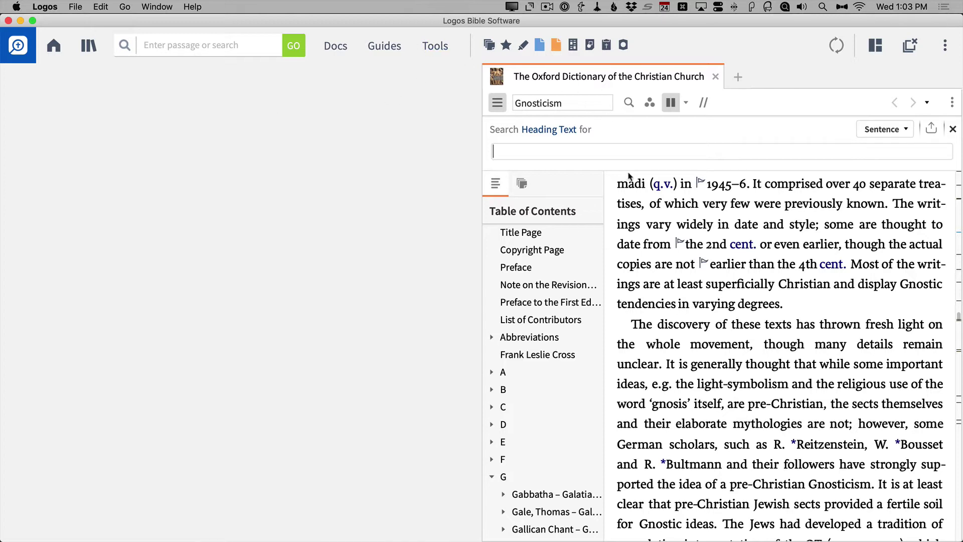
Step: Change the dictionary's abbreviated title to Ralph in its resource information and close the dictionary
click(952, 103)
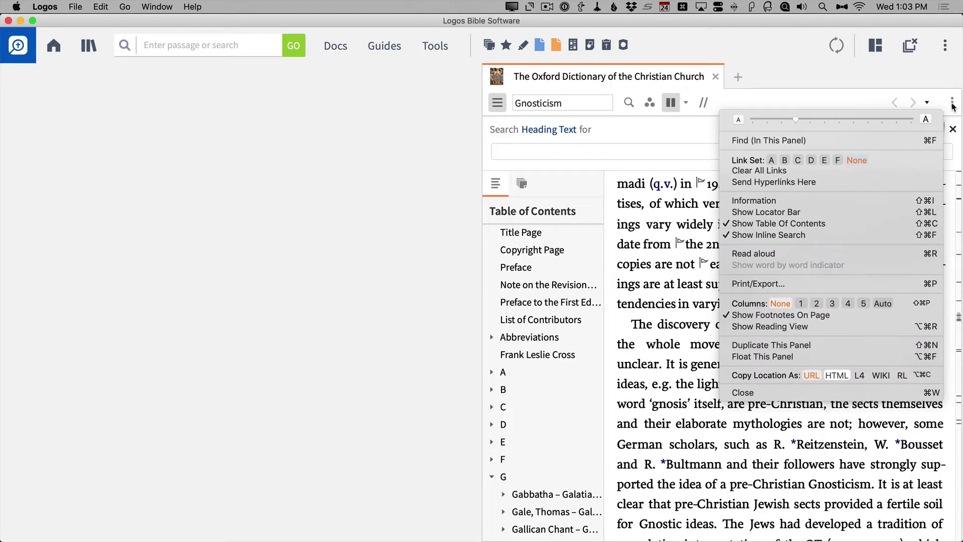
click(819, 206)
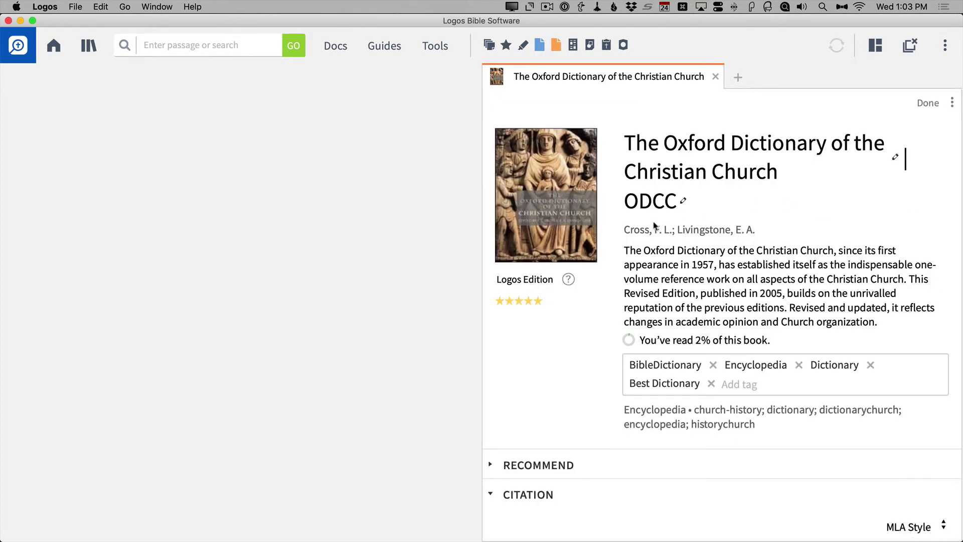
click(684, 202)
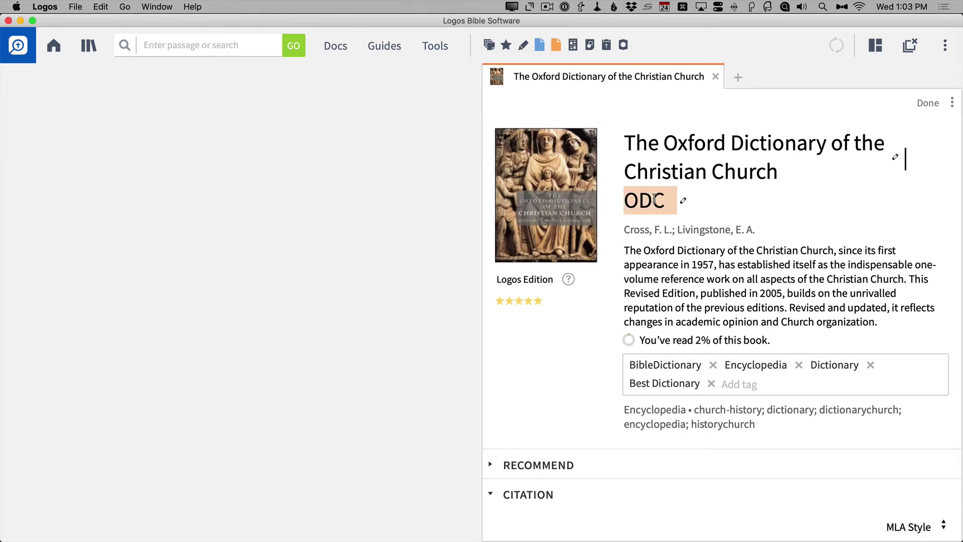
text(Ralph)
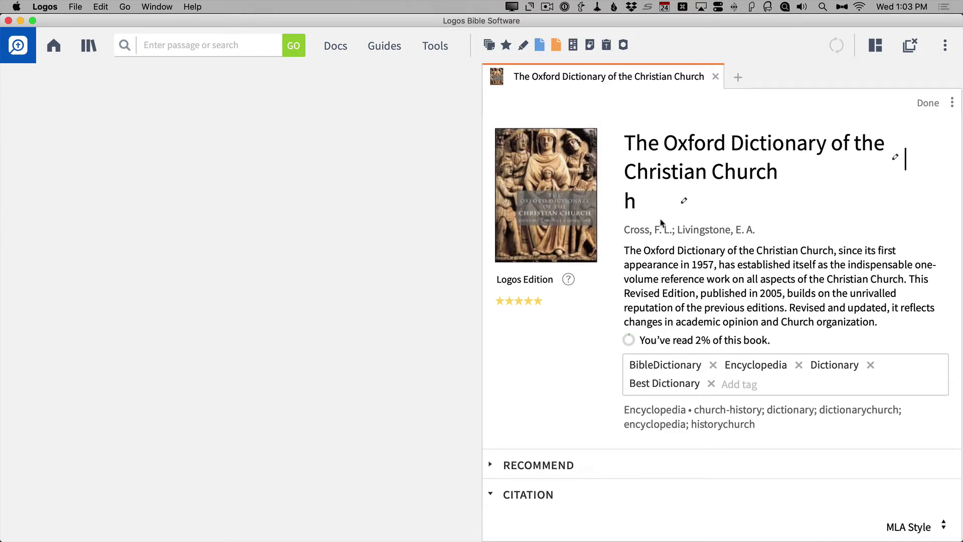
key(Return)
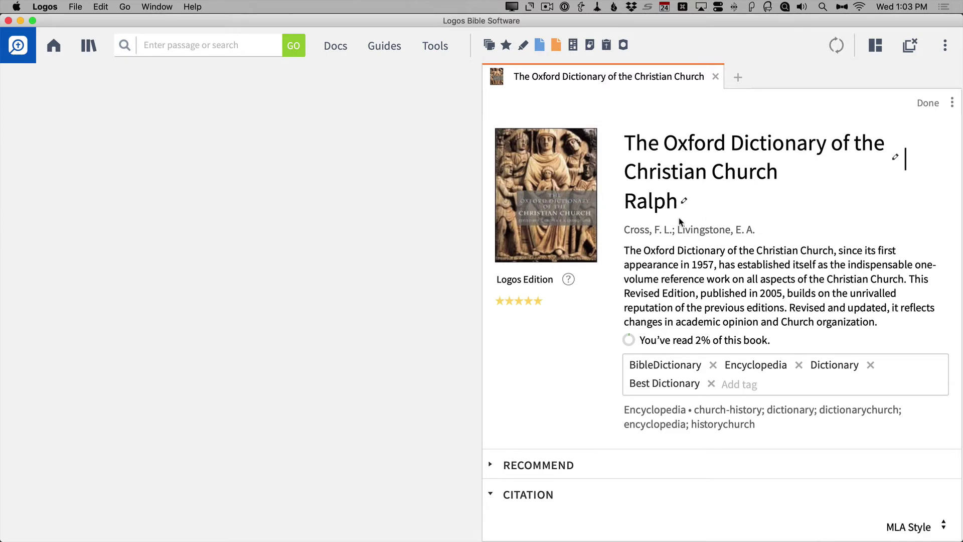
click(716, 77)
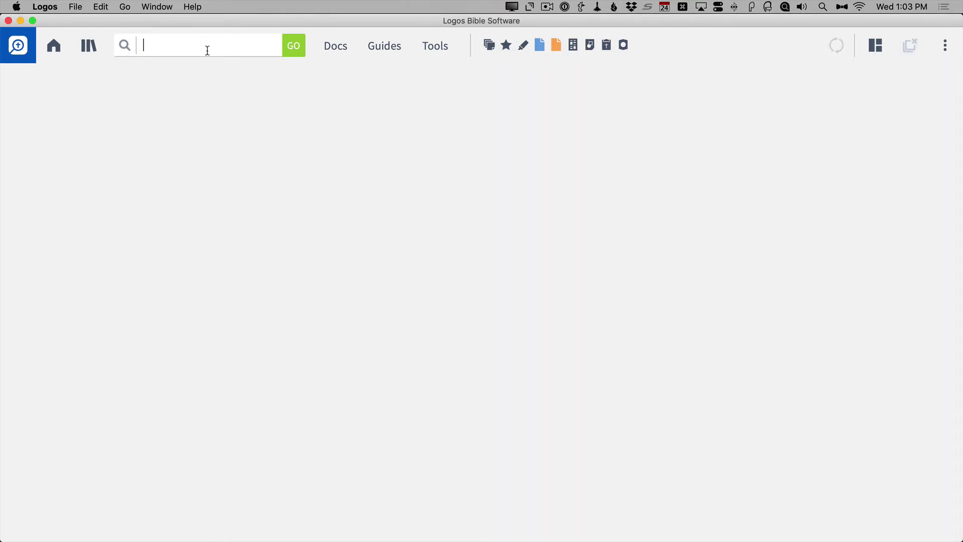
Step: Reopen The Oxford Dictionary of the Christian Church by looking up its custom abbreviation Ralph
text(Ralph)
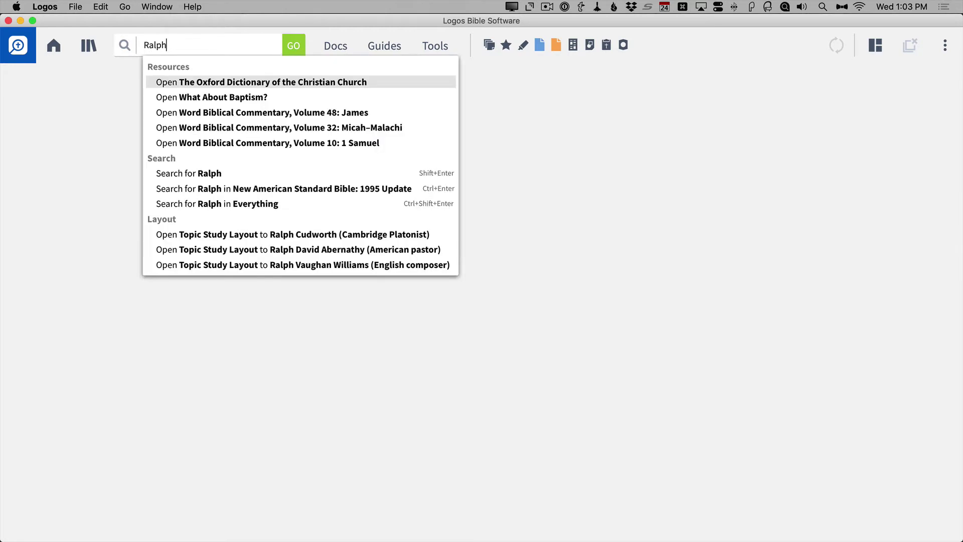
mouse_move(222, 83)
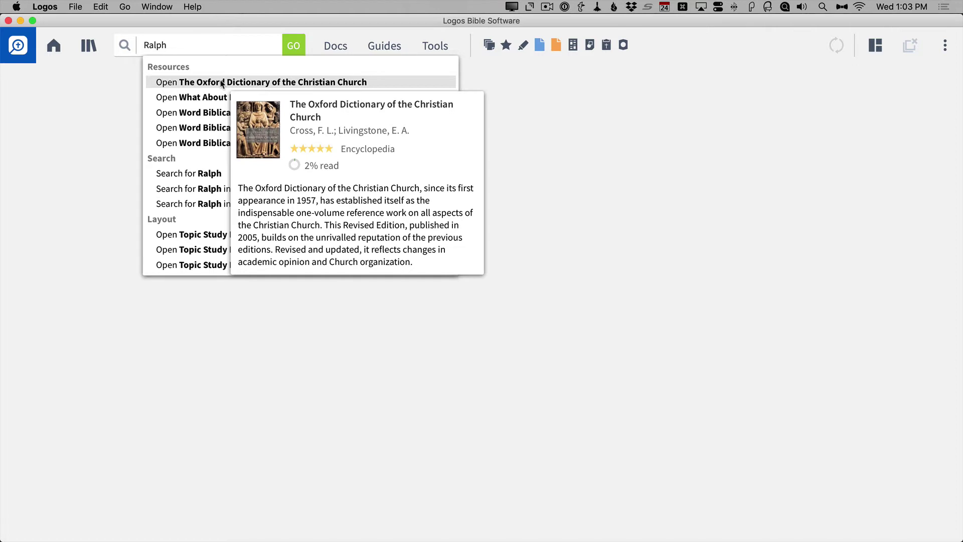
click(222, 83)
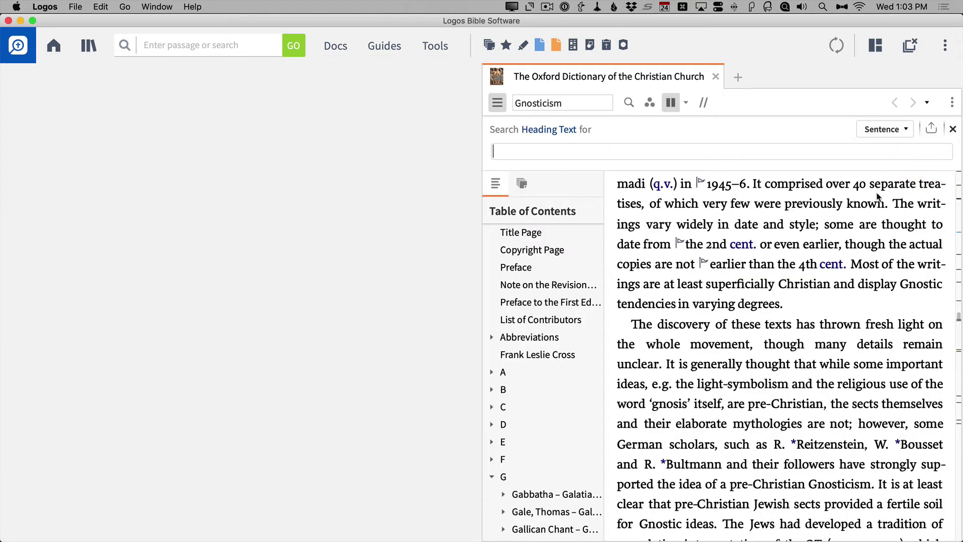
Step: Set the dictionary's abbreviated title back to ODCC in its resource information and close the dictionary
click(952, 102)
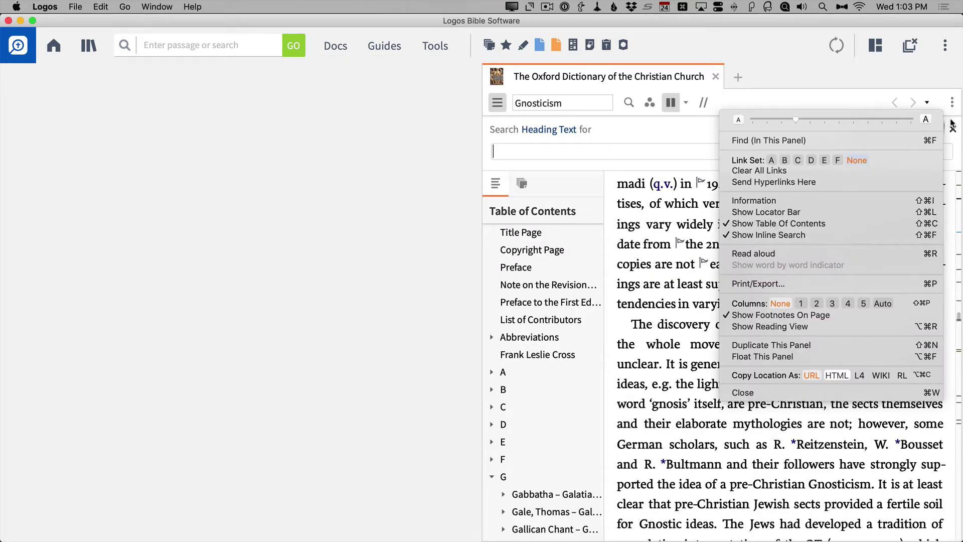
click(936, 201)
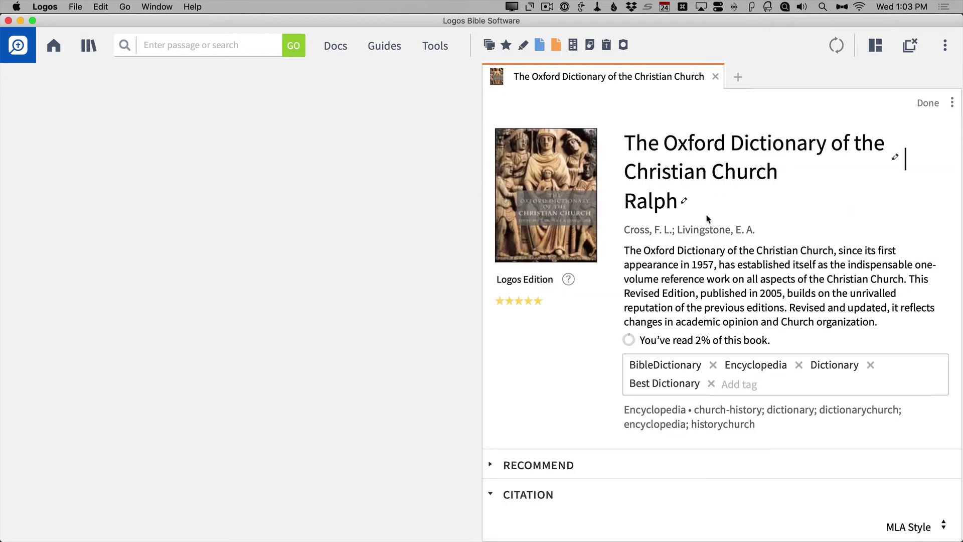
click(672, 206)
key(BackSpace)
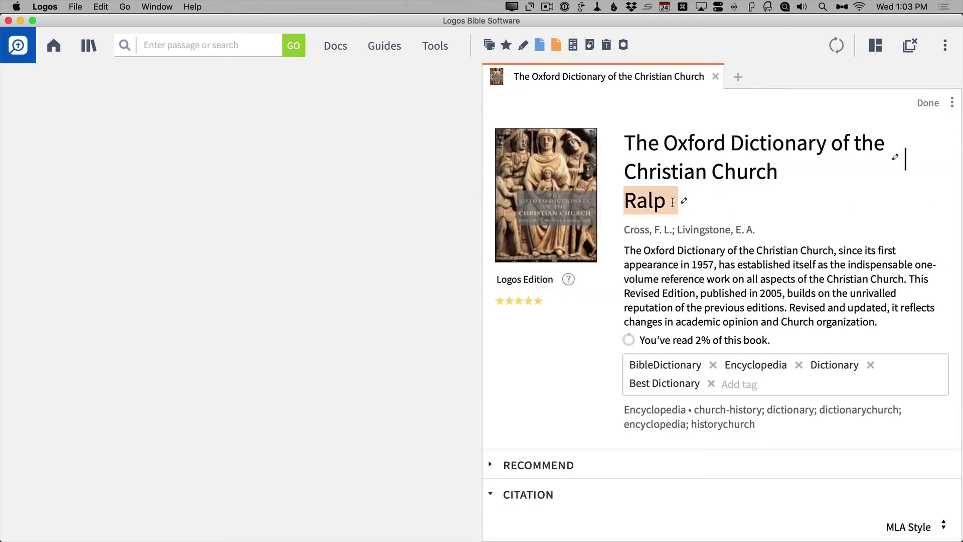
key(BackSpace)
key(BackSpace)
key(BackSpace)
key(BackSpace)
text(ODC)
key(BackSpace)
key(BackSpace)
key(BackSpace)
text(C)
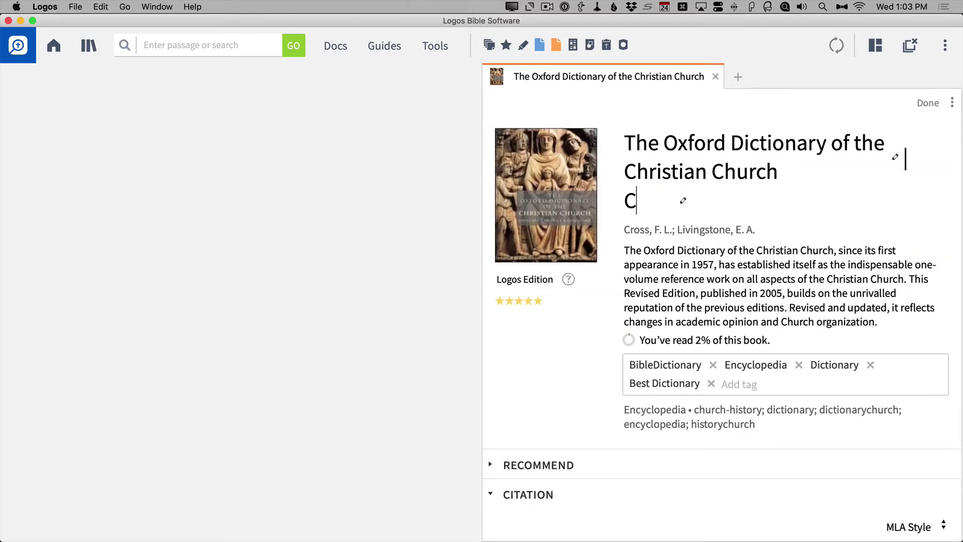
text(C)
key(Return)
click(715, 77)
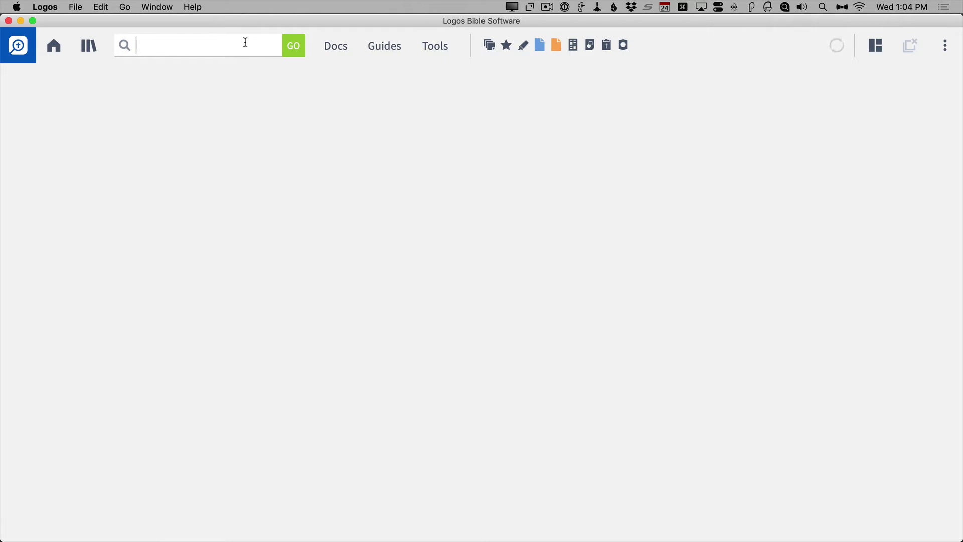
Step: Open The International Standard Bible Encyclopedia, Revised by its abbreviation ISBE, and close it after viewing
text(ISBE)
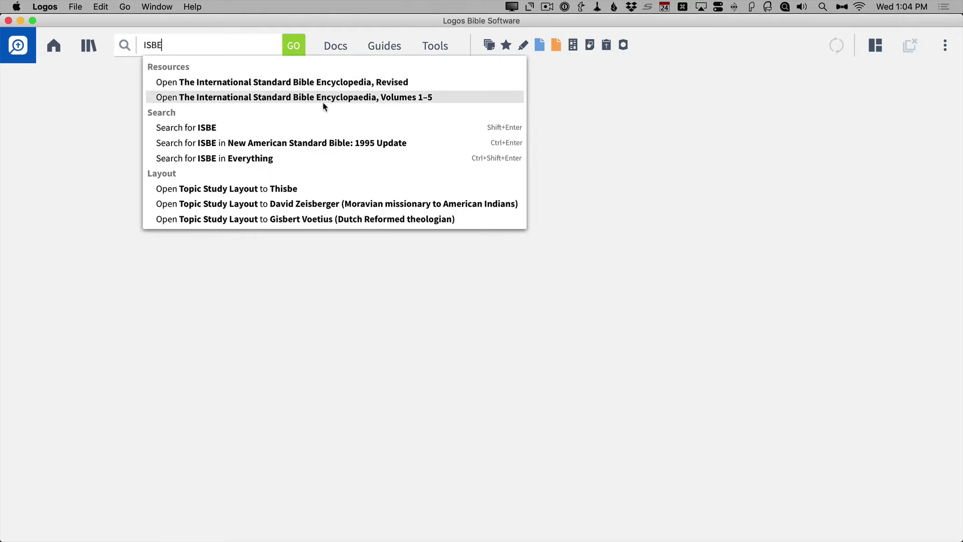
mouse_move(290, 103)
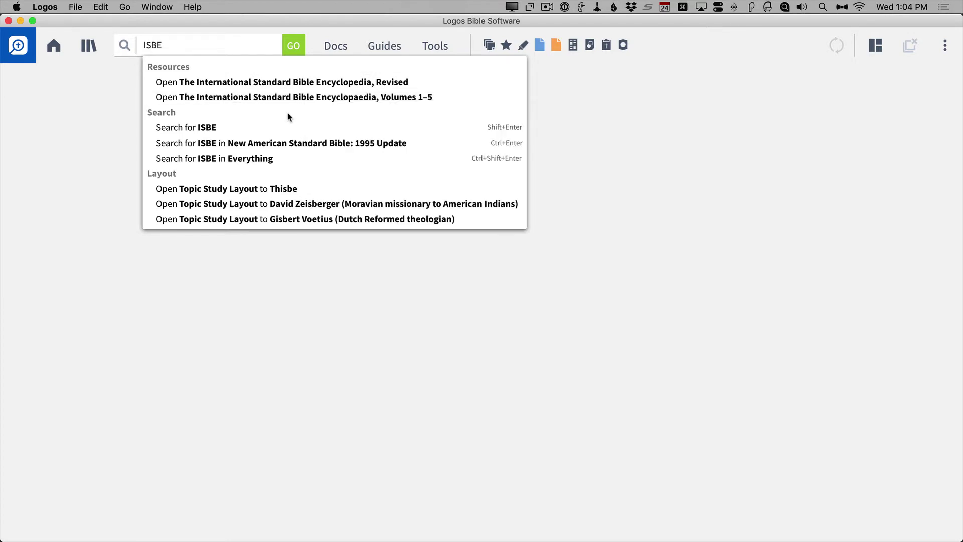
click(285, 82)
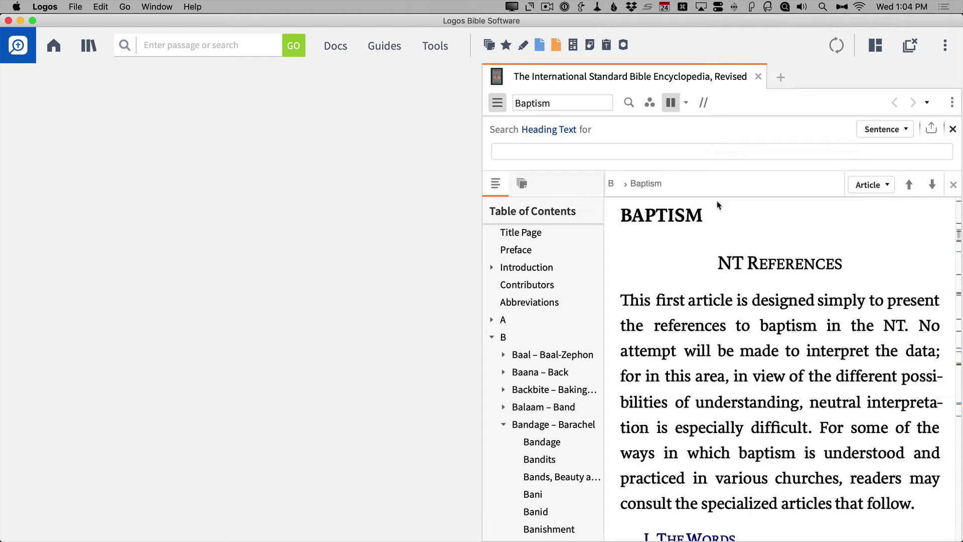
click(757, 77)
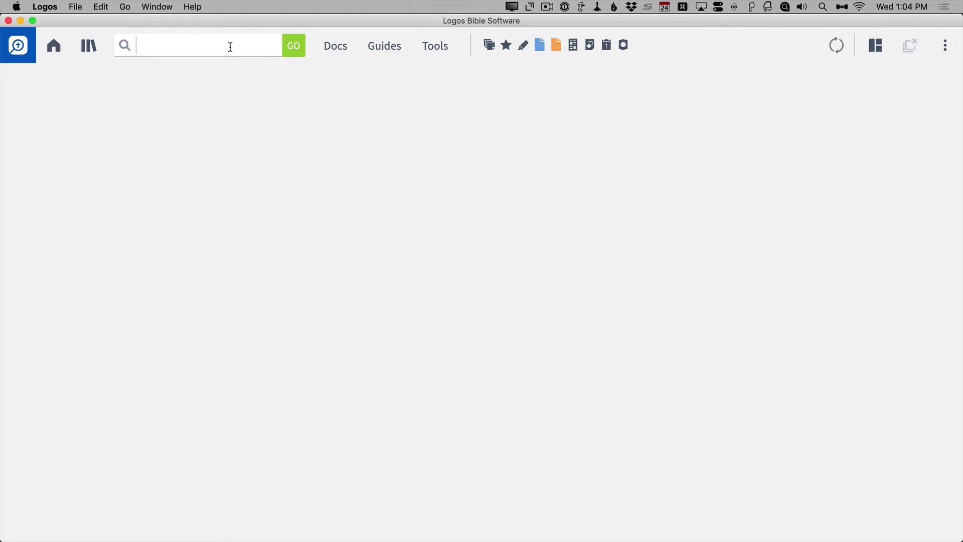
Step: Show the Favorites tool by looking up its name, and close it after viewing
text(Favorites)
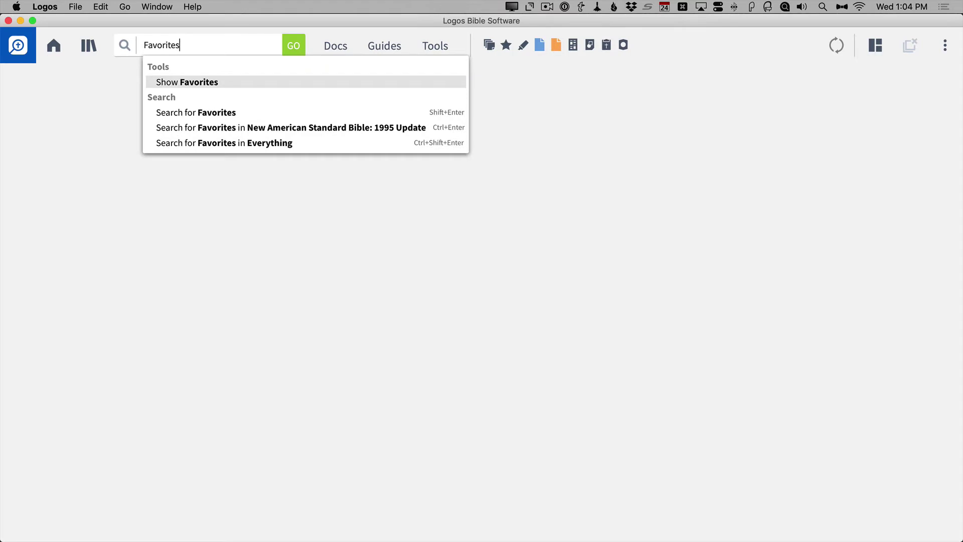
key(Return)
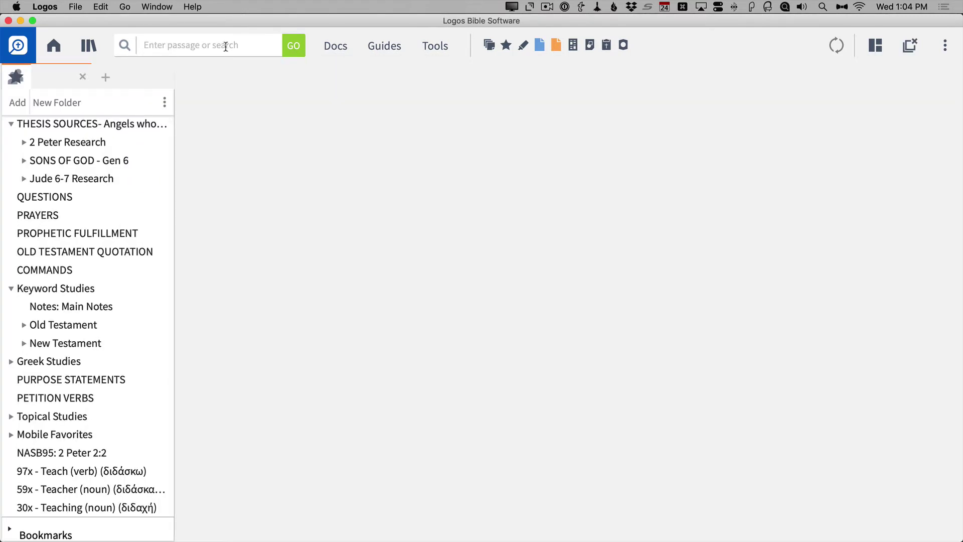
click(82, 77)
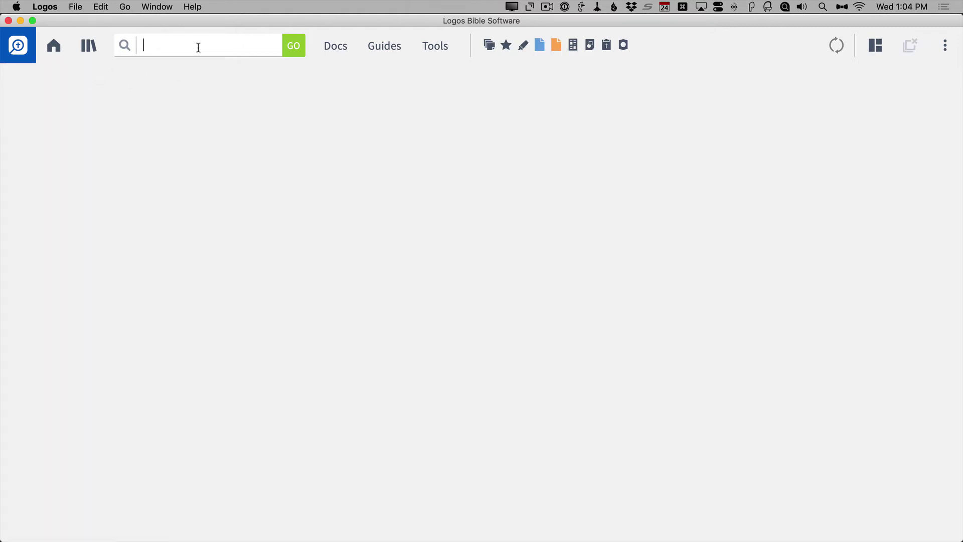
Step: Show the Highlighting tool by looking up high, and close it after viewing the palettes
text(high)
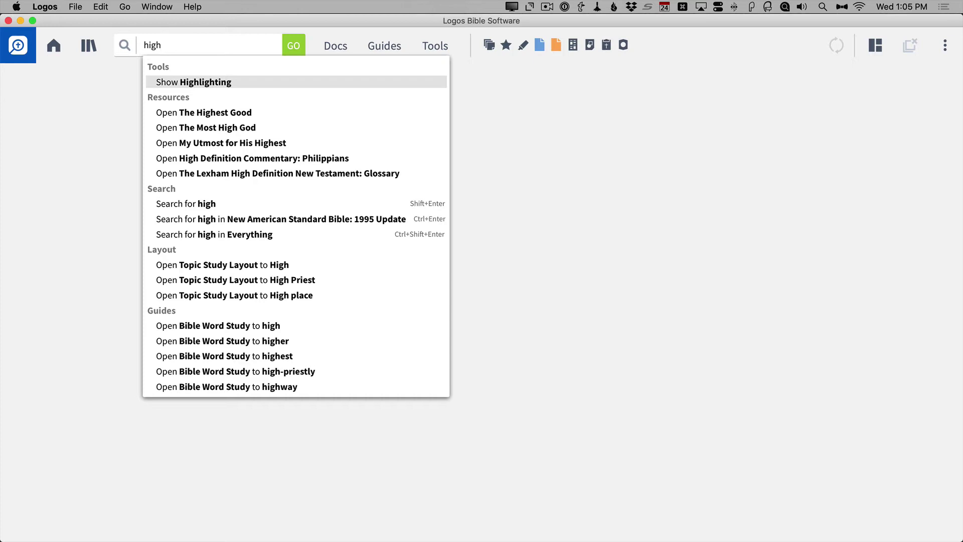
click(206, 88)
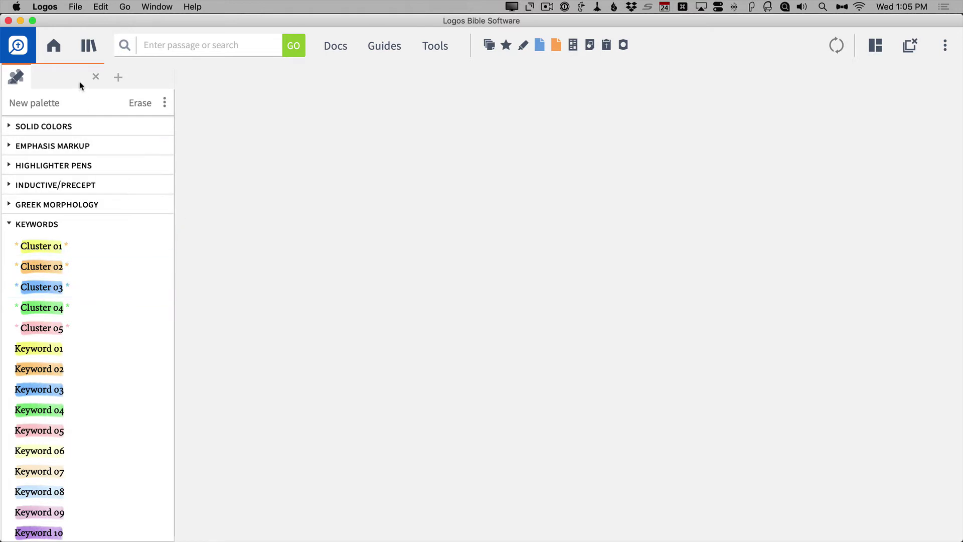
click(95, 76)
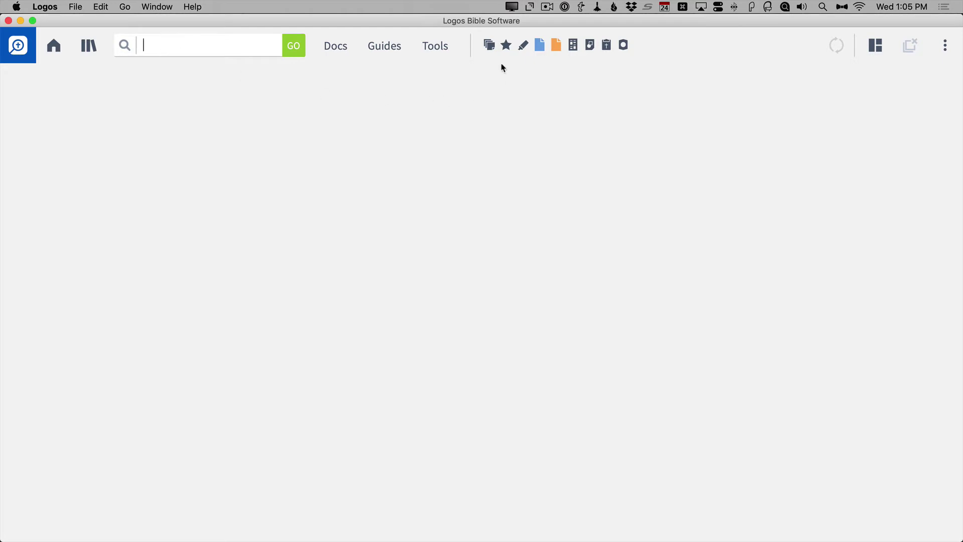
click(435, 48)
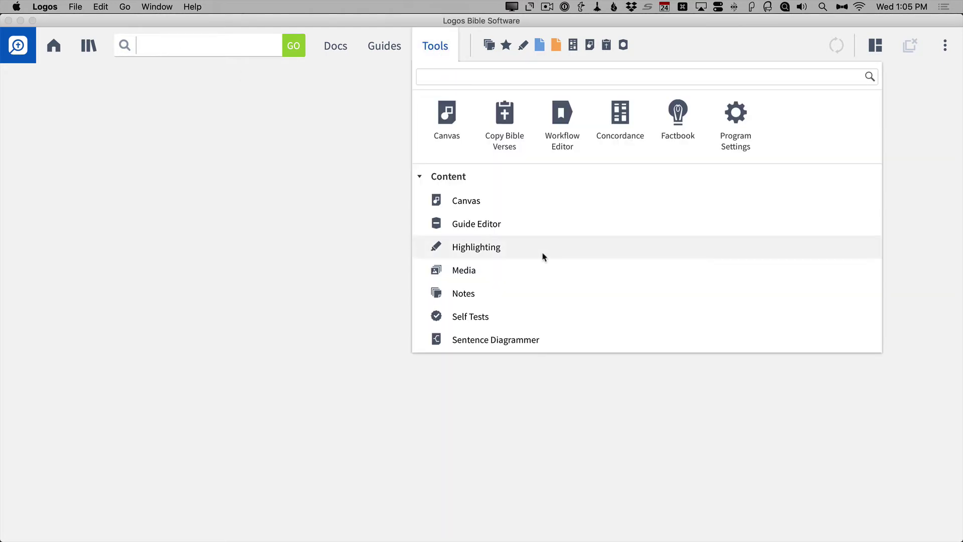
scroll(541, 256, down, 5)
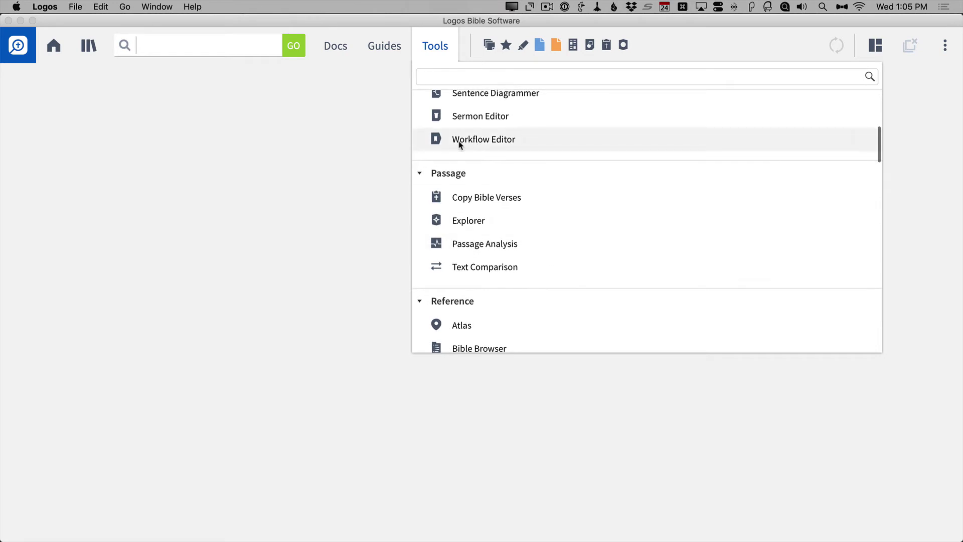
click(331, 182)
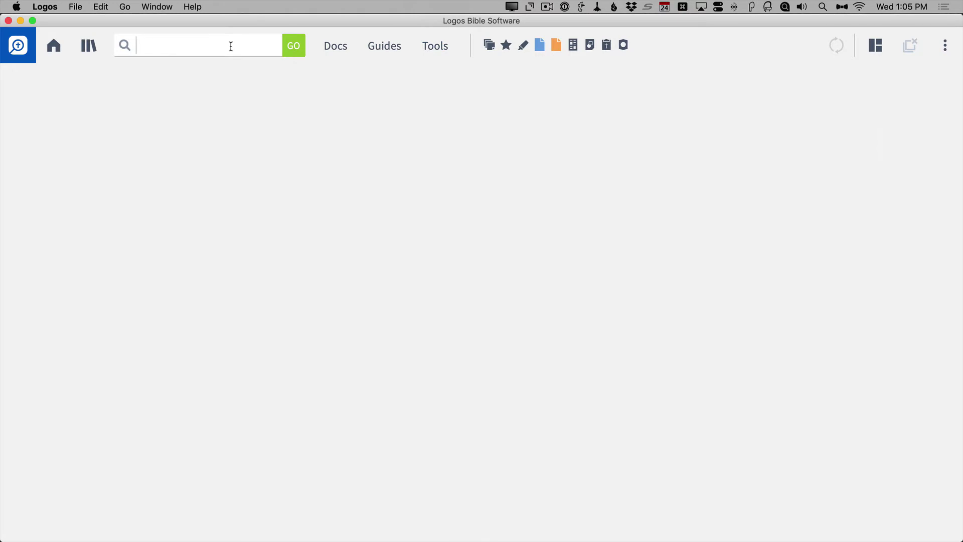
Step: Show the Copy Bible Verses tool by looking up copy, and close it after viewing
text(copy)
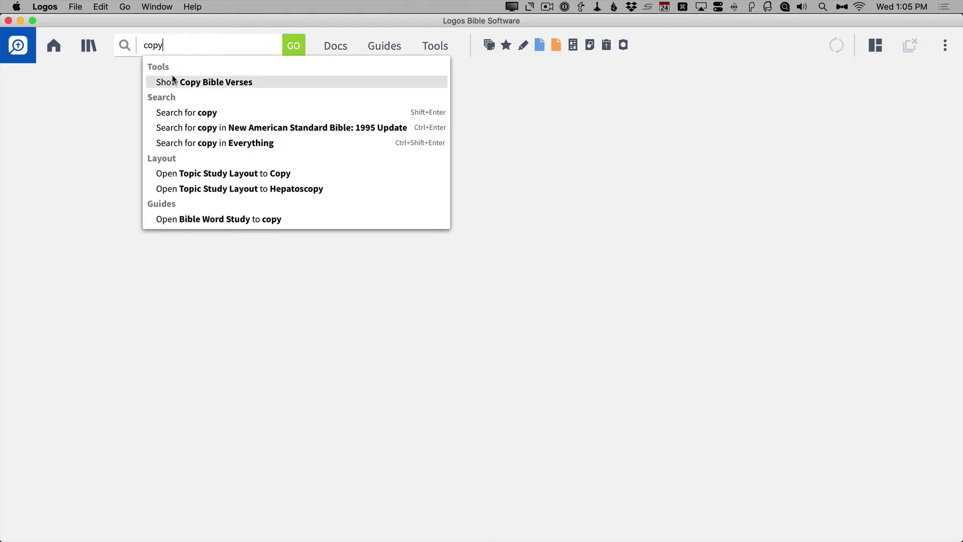
click(211, 87)
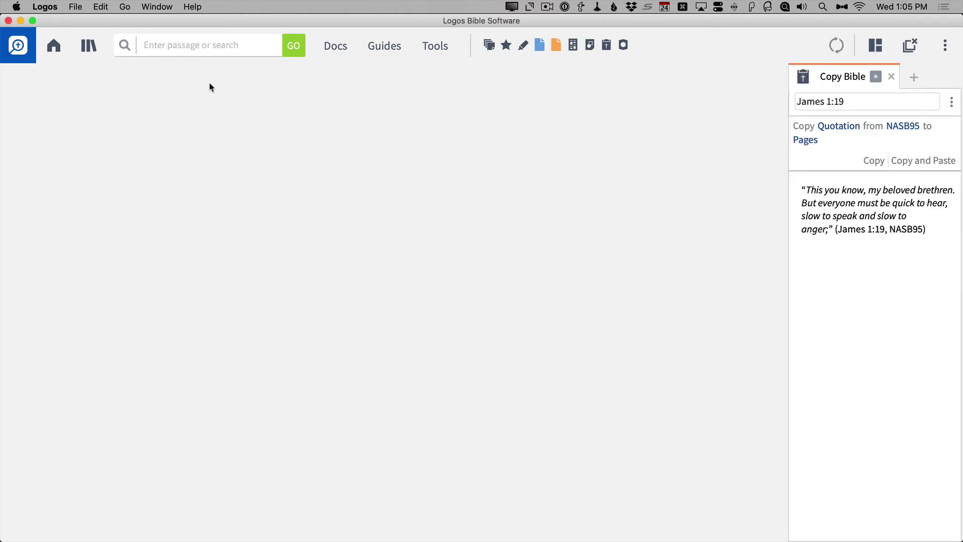
click(891, 77)
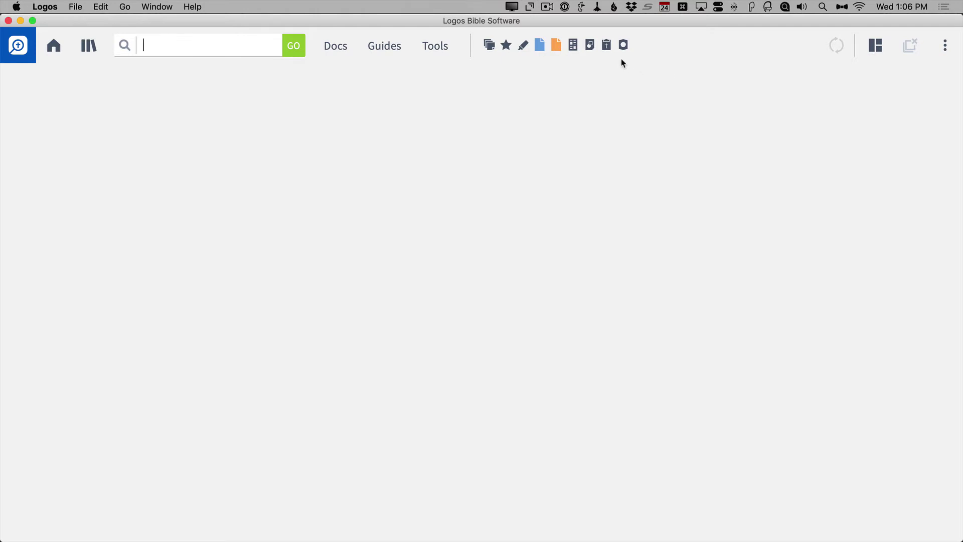
Step: Look up Study faith and open the Topic Study Layout to Faith
text(Study)
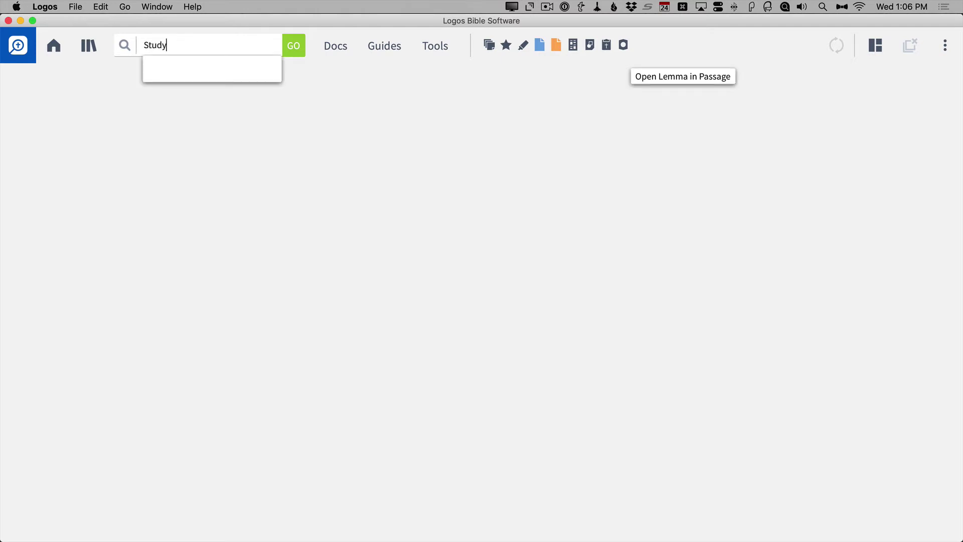
text( faith)
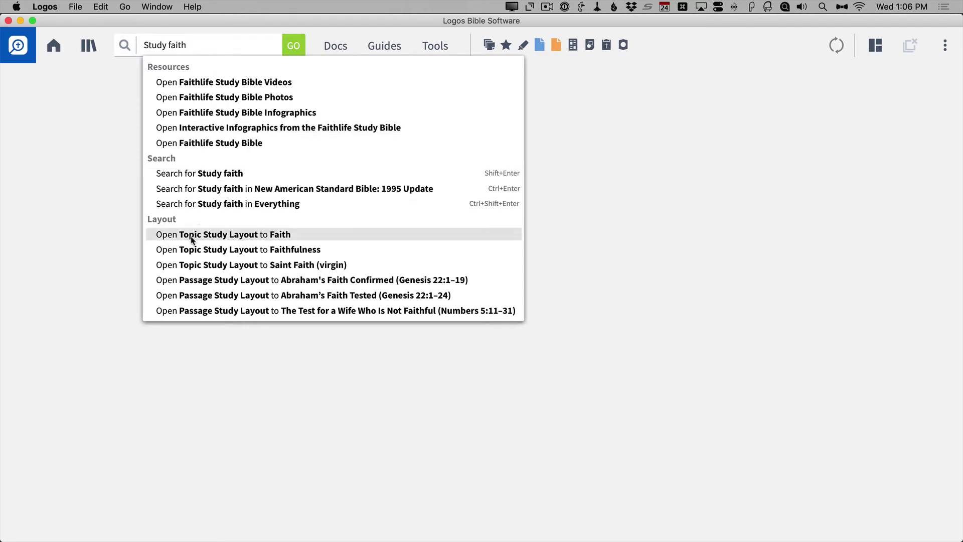
click(227, 234)
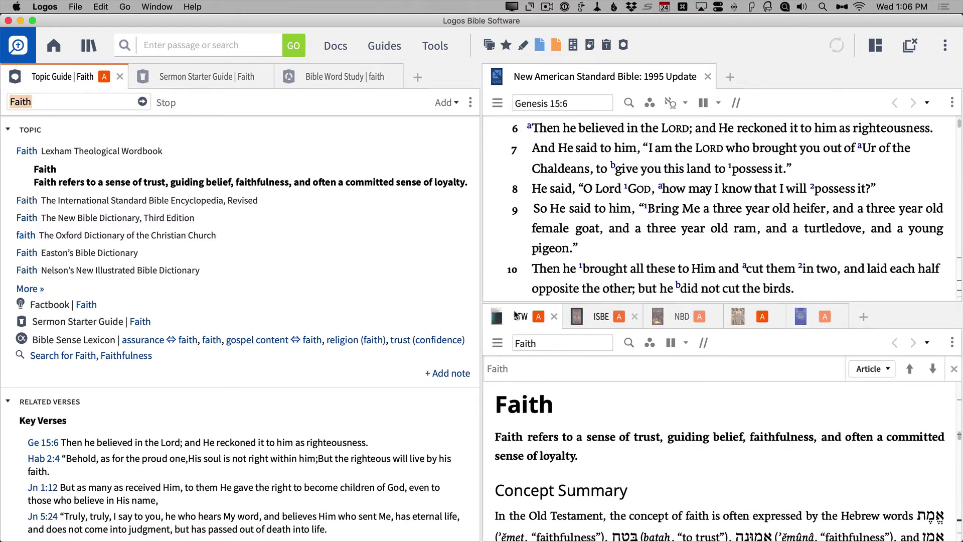
Step: View the Faith articles in the ISBE and the New Bible Dictionary within the study layout
mouse_move(517, 317)
mouse_move(682, 322)
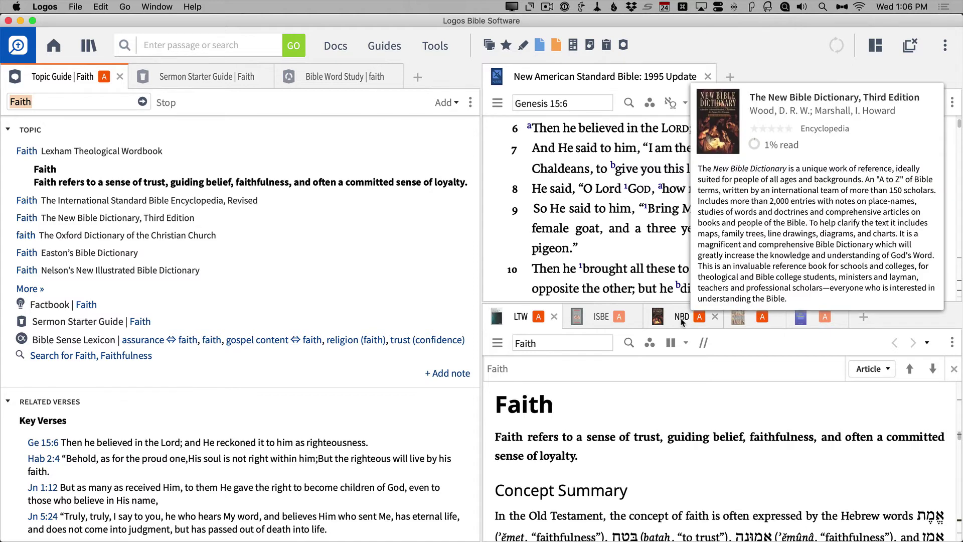
click(605, 315)
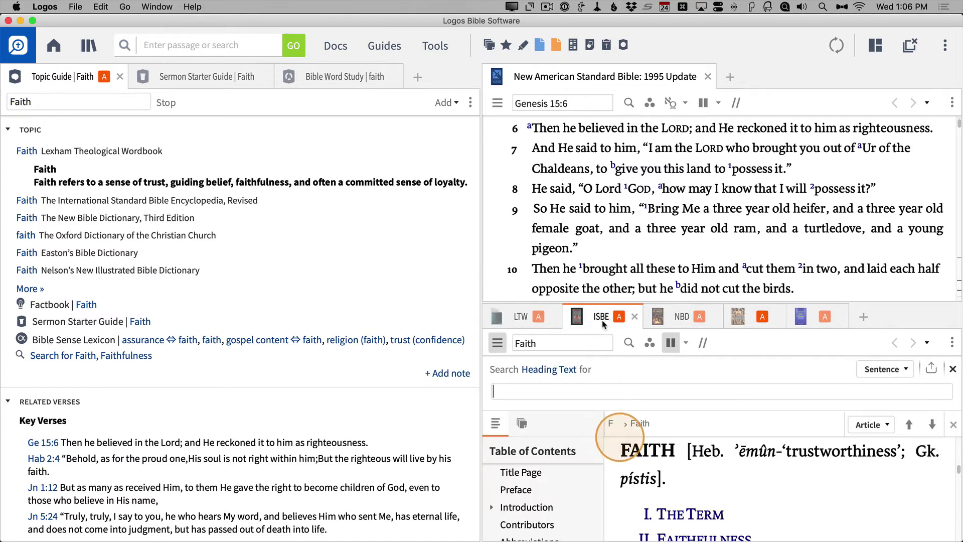
click(678, 318)
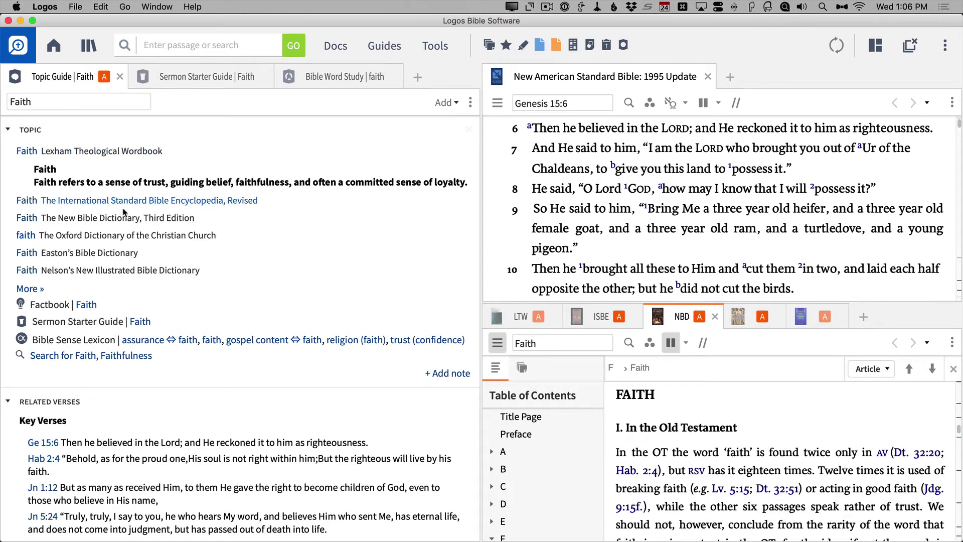
Step: Review the Topic Guide and Sermon Starter Guide on Faith, and expand the Greek Words section of the Bible Word Study
mouse_move(193, 274)
scroll(195, 276, down, 1)
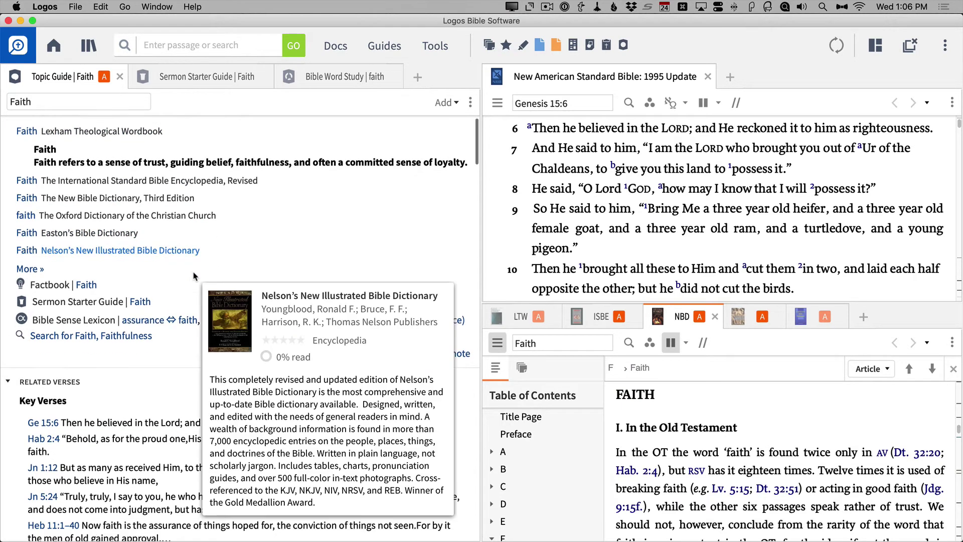
scroll(195, 275, down, 12)
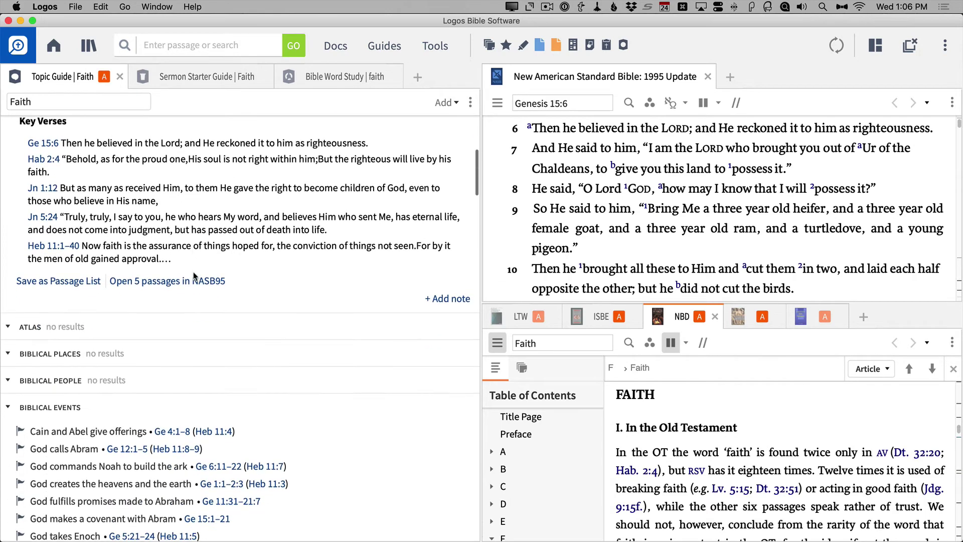
scroll(194, 273, up, 12)
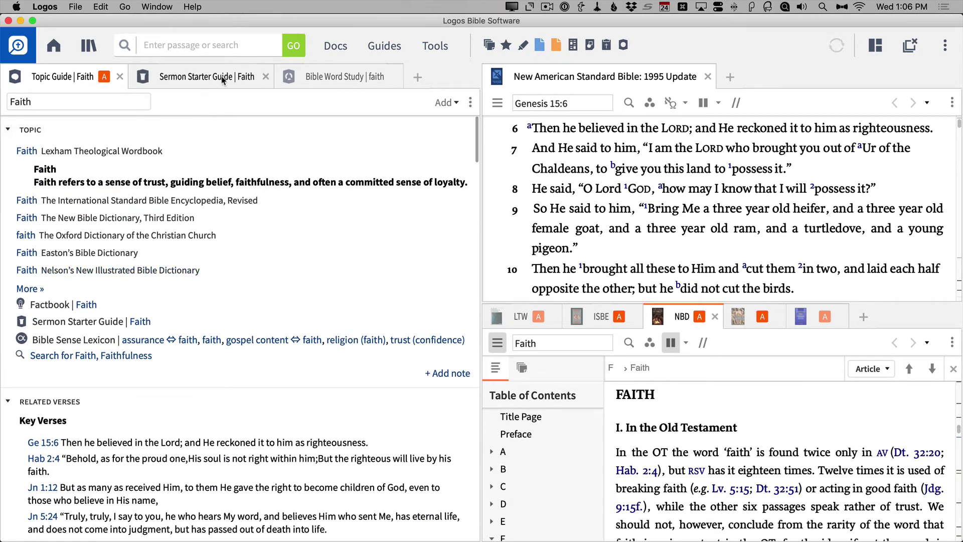
click(223, 81)
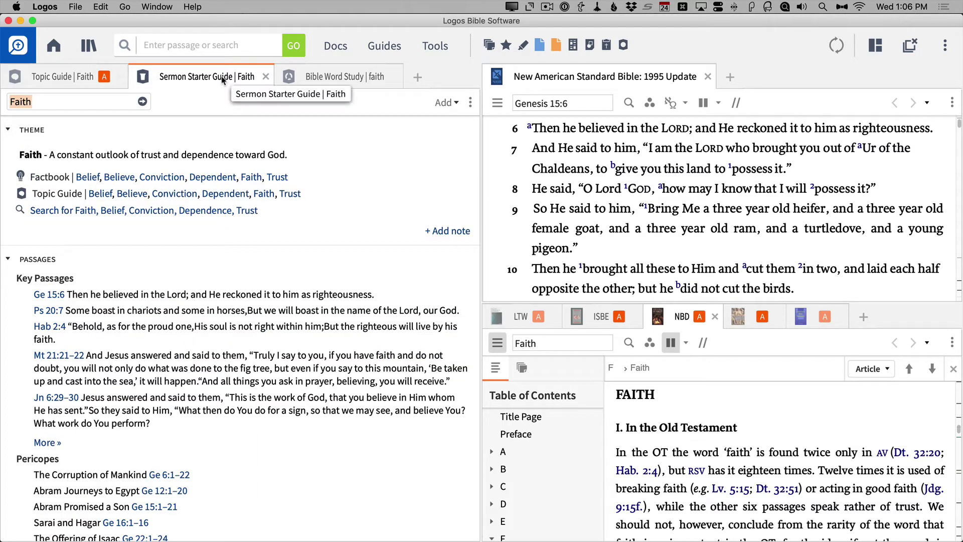
click(325, 80)
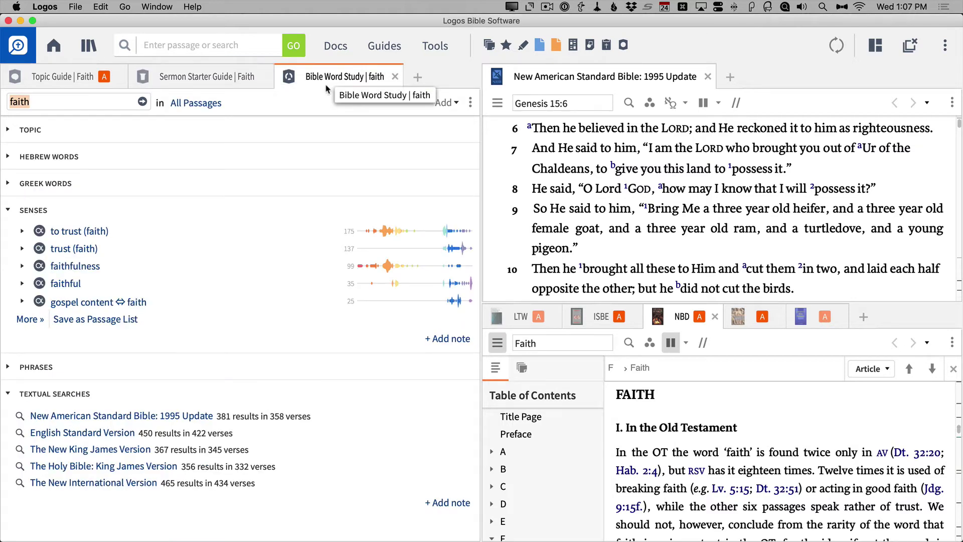
click(8, 184)
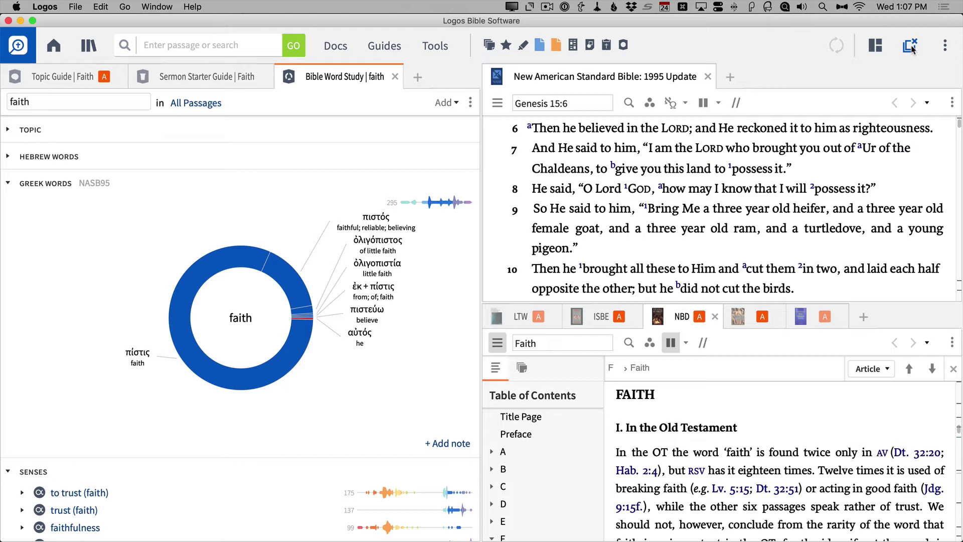
Step: Clear the workspace, look up the Greek word ἀγάπη in the lexicon using g:agape, and close the lexicon after viewing
click(912, 48)
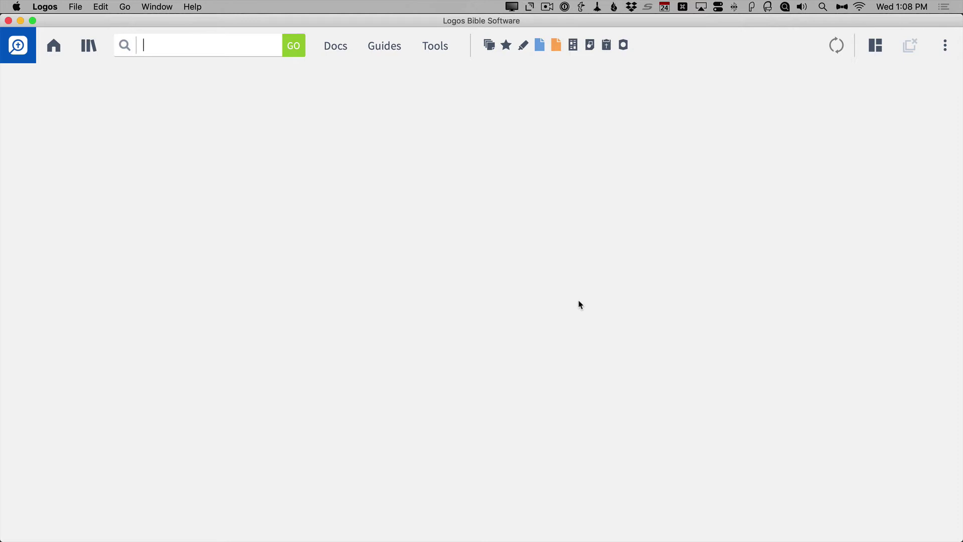
text(g)
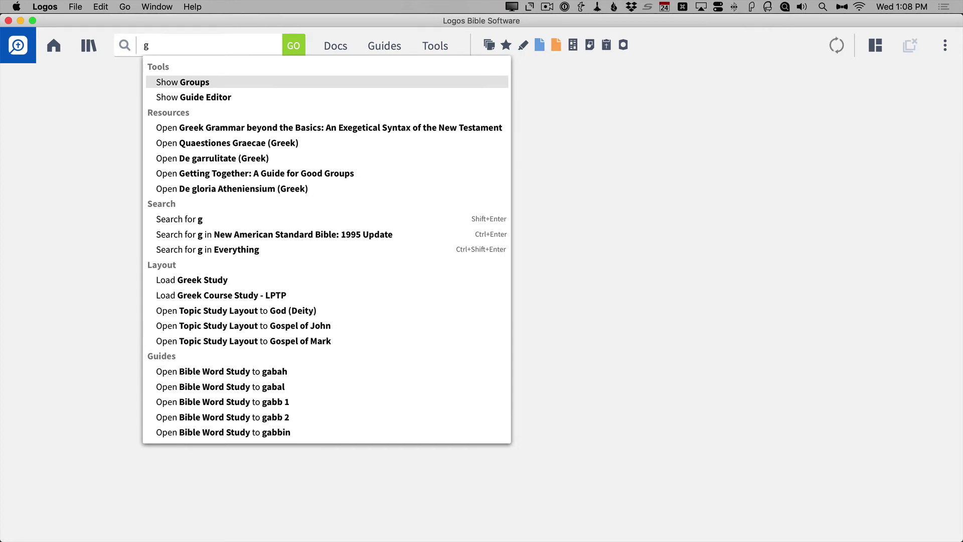
text(:)
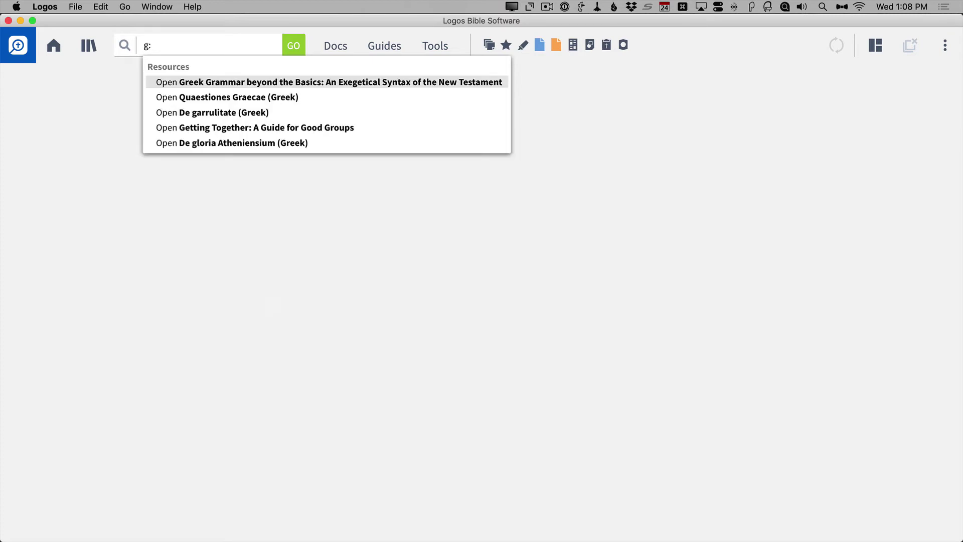
text(agape)
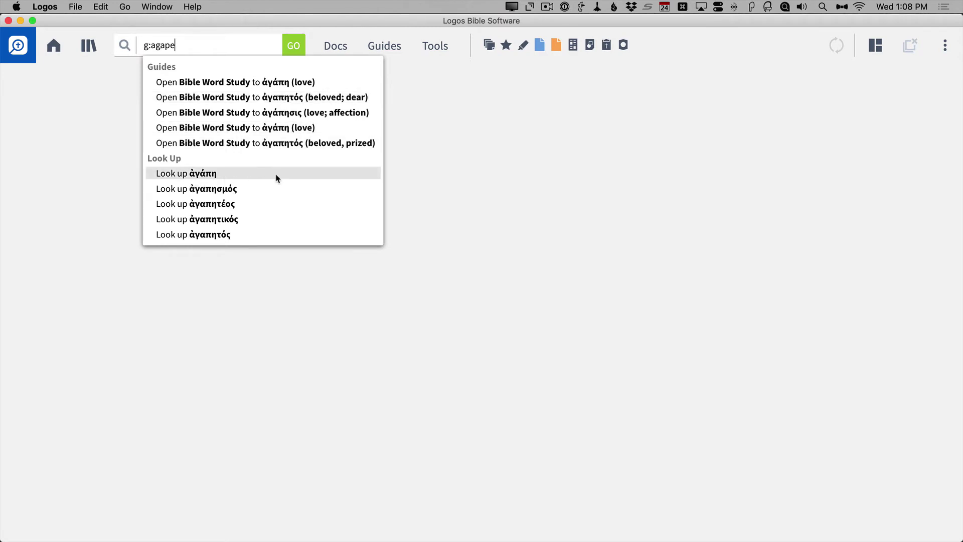
click(212, 173)
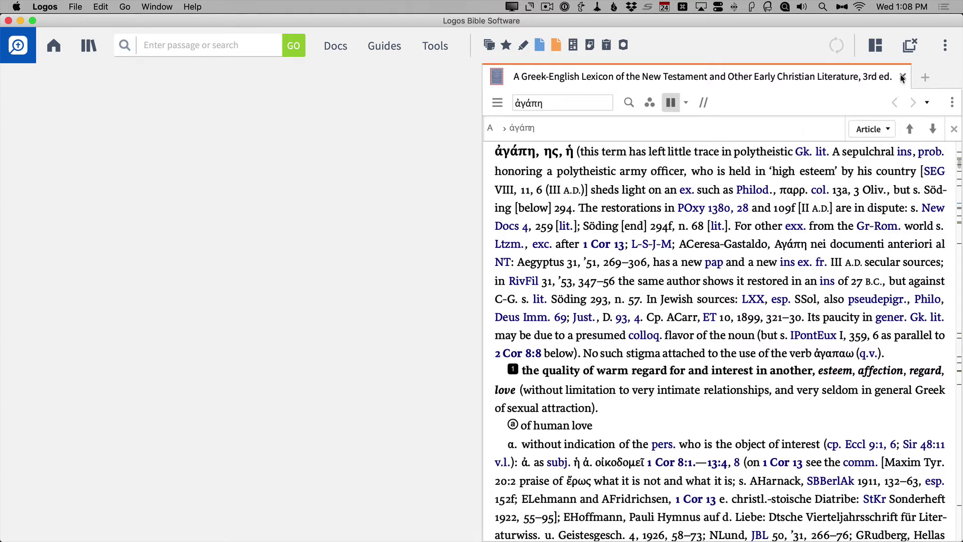
mouse_move(902, 78)
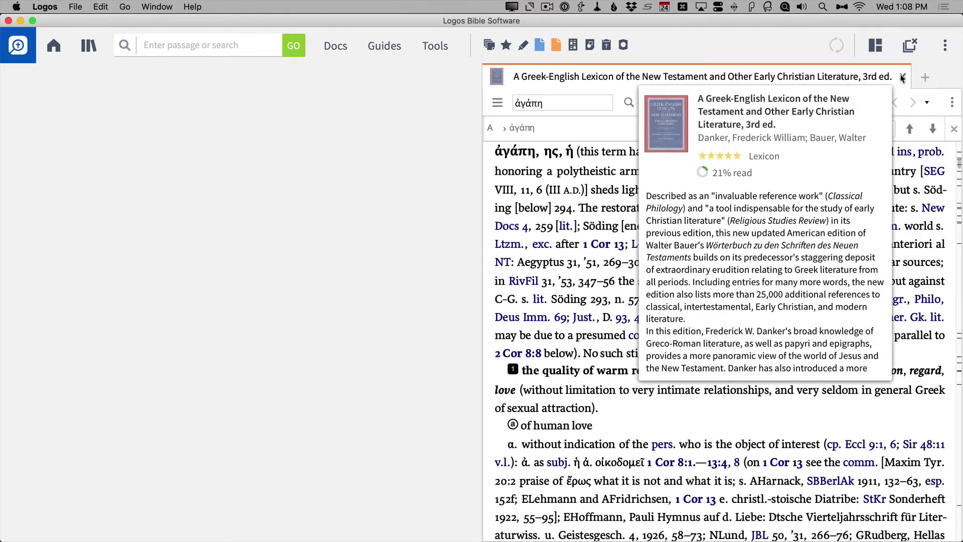
click(903, 77)
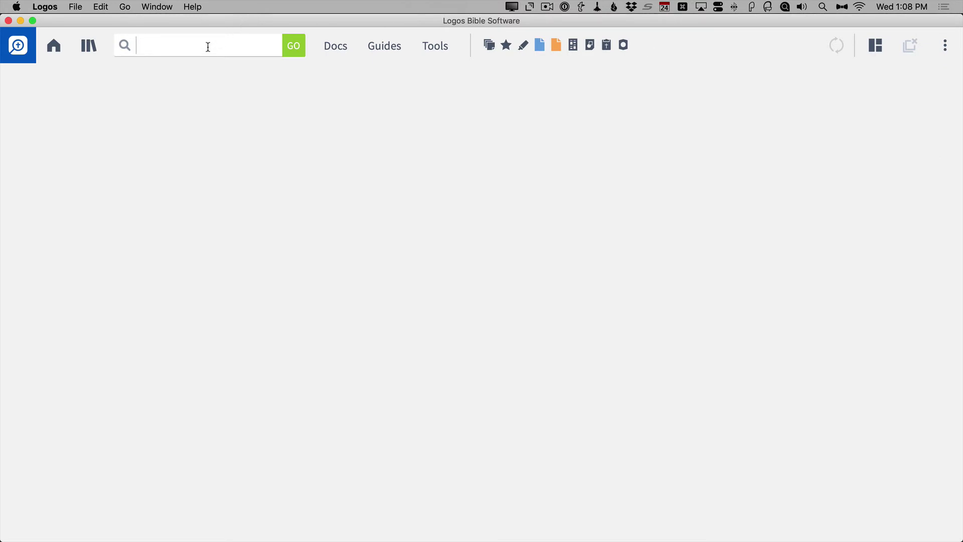
Step: Enter g:agape as the command and open the Bible Word Study to ἀγάπη (love)
text(g:apage)
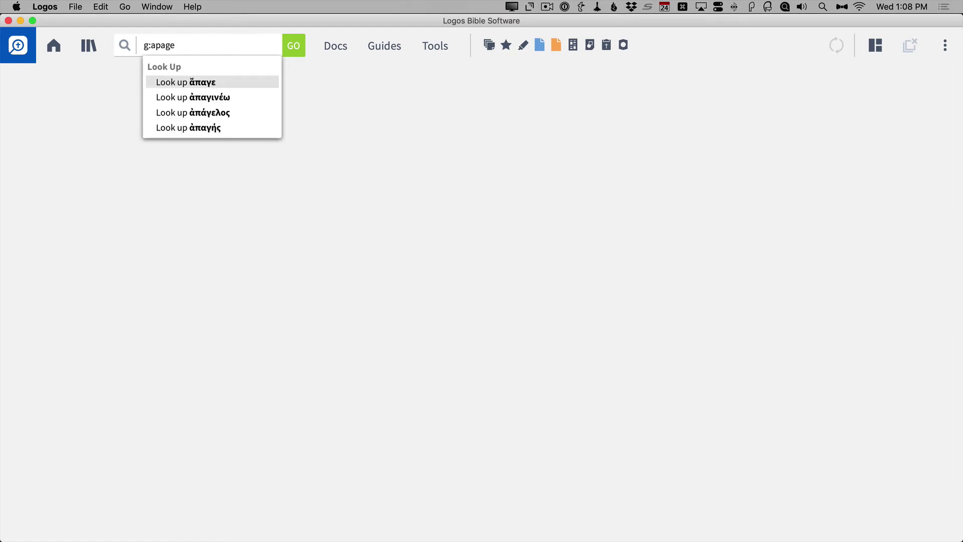
key(BackSpace)
key(BackSpace)
key(BackSpace)
key(BackSpace)
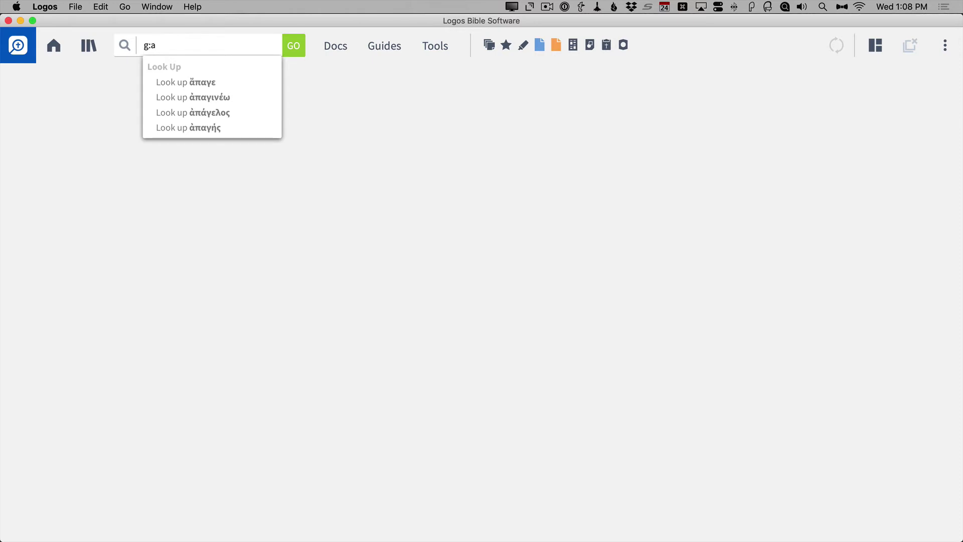
text(gape)
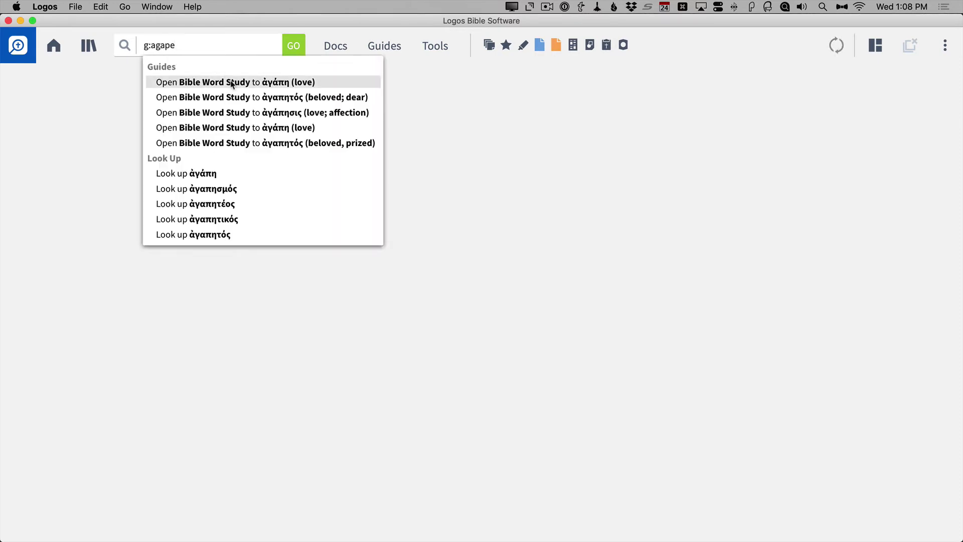
click(223, 81)
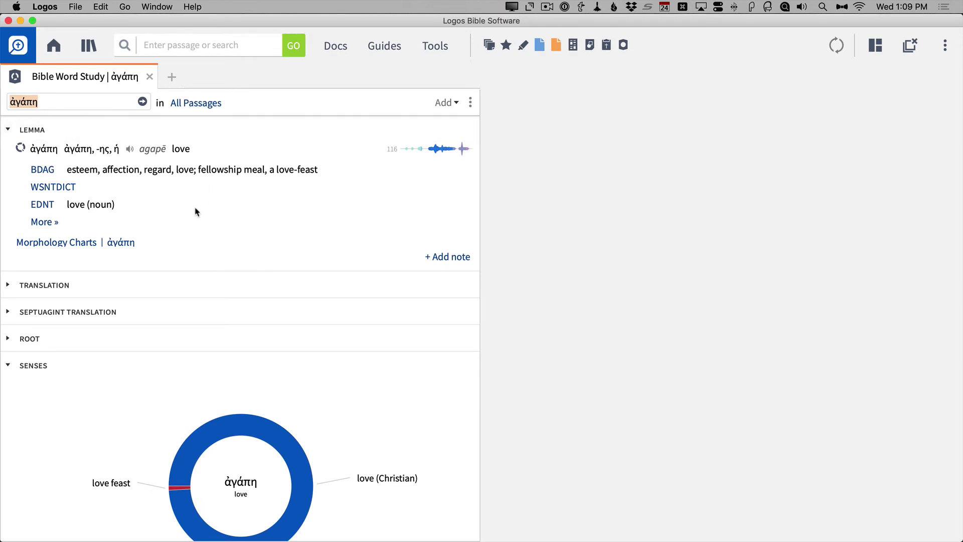
Step: Expand the Translation section of the ἀγάπη Bible Word Study
right_click(6, 285)
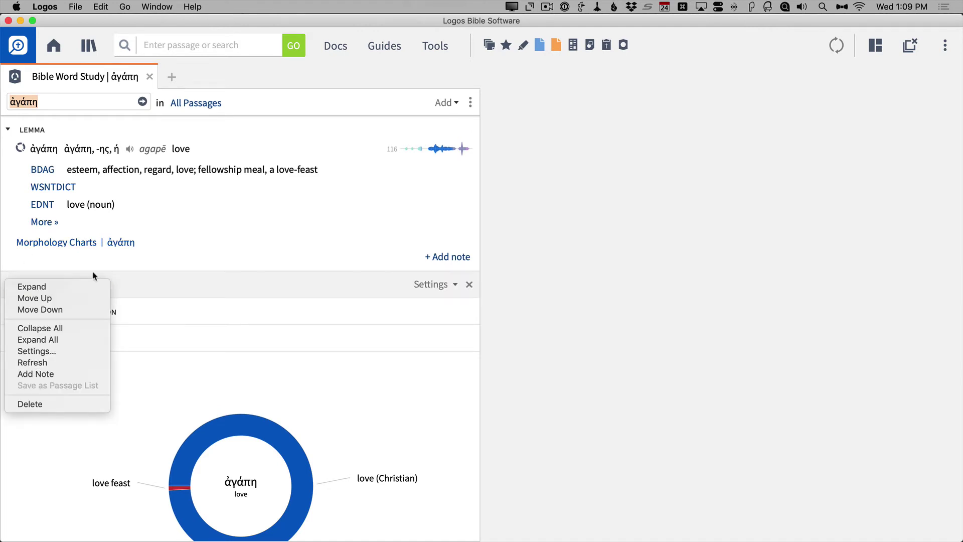
click(130, 237)
click(6, 284)
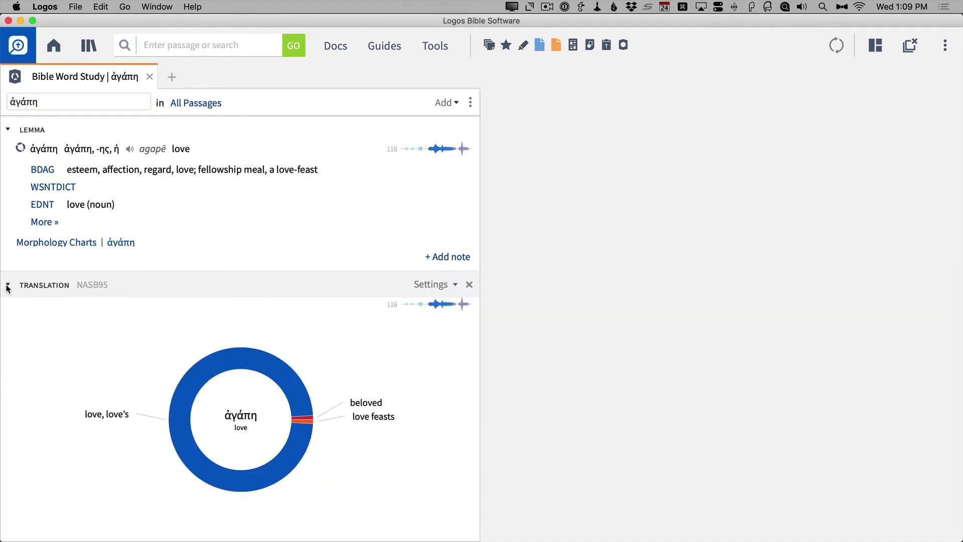
Step: Review the verses where ἀγάπη is translated as love in the Translation chart, and close the word study
scroll(202, 308, down, 5)
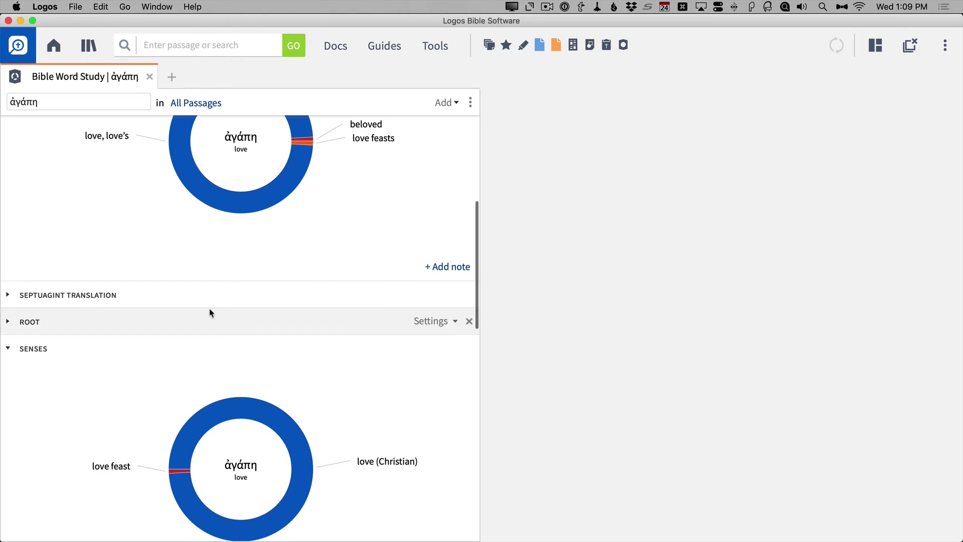
click(238, 203)
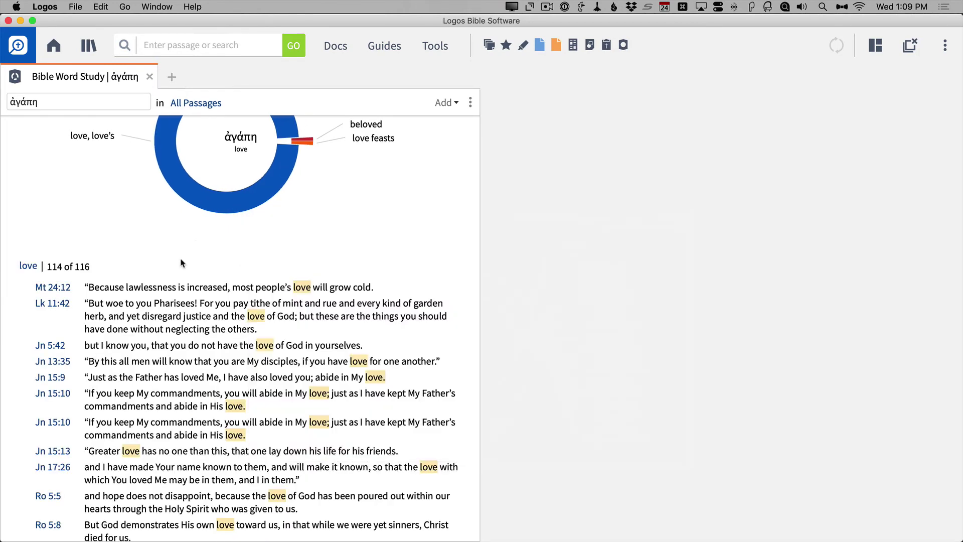
scroll(166, 264, down, 20)
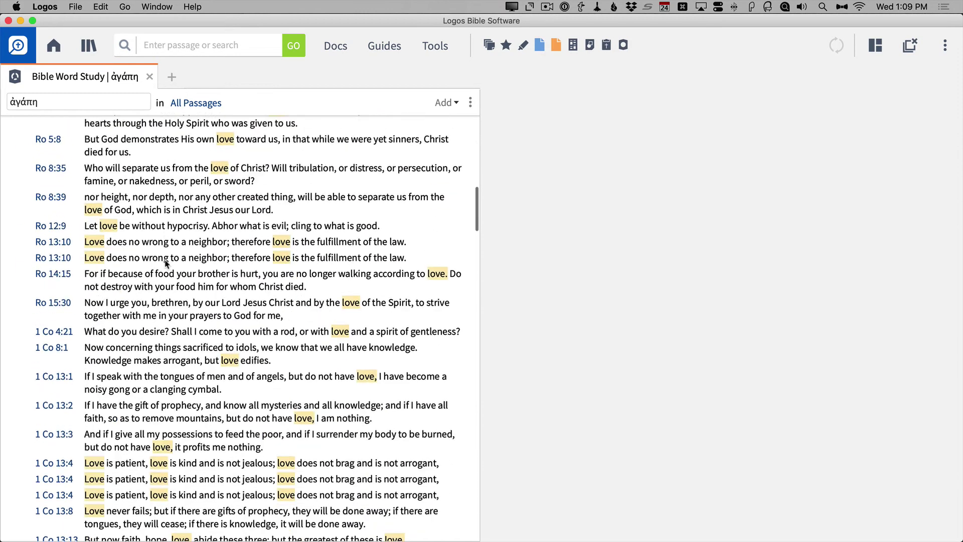
scroll(166, 264, down, 15)
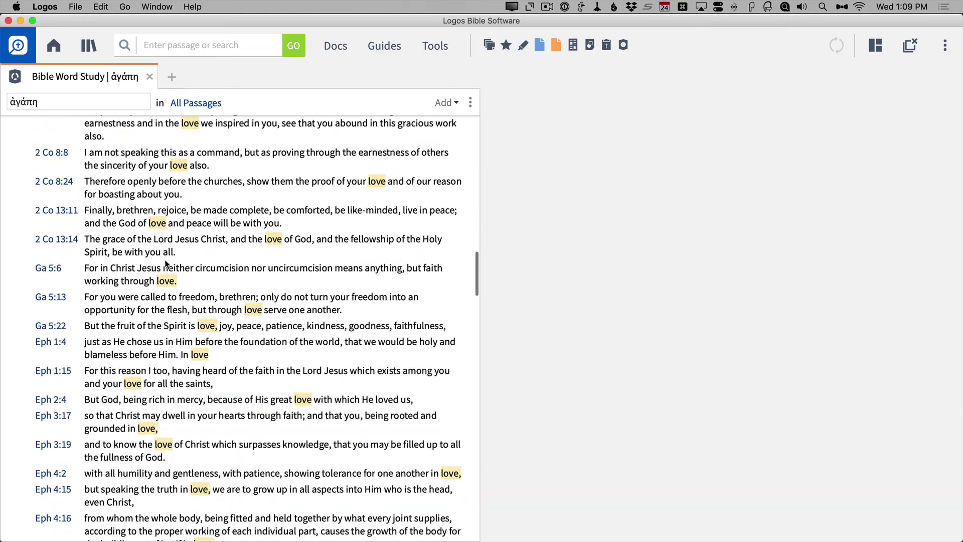
scroll(166, 264, up, 20)
scroll(166, 265, up, 20)
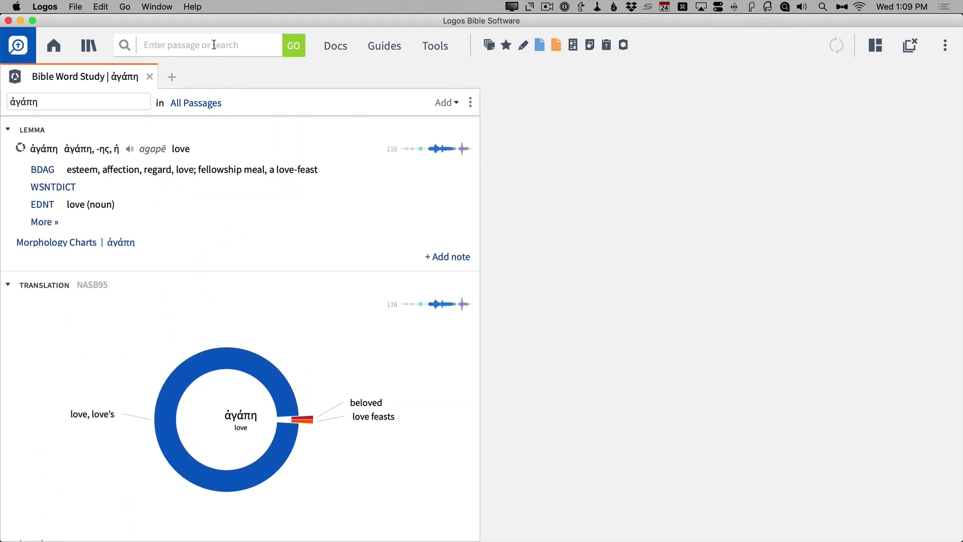
click(149, 76)
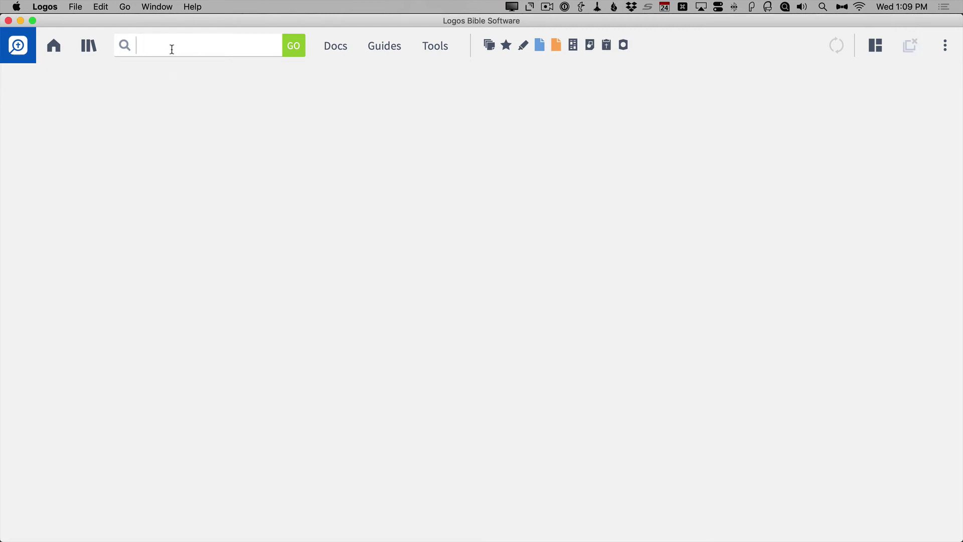
Step: Enter h:yhwh as the command and look up the Hebrew word יהוה
text(h)
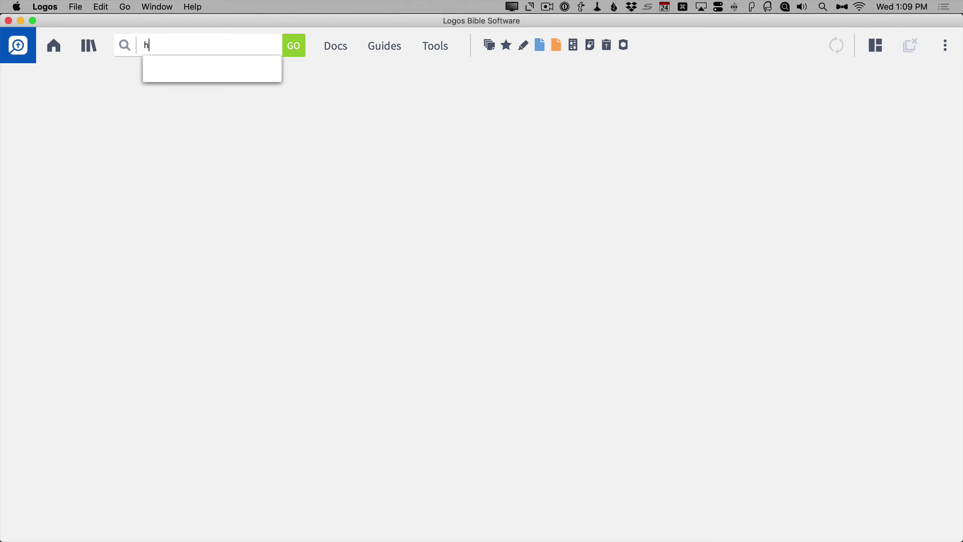
text(:)
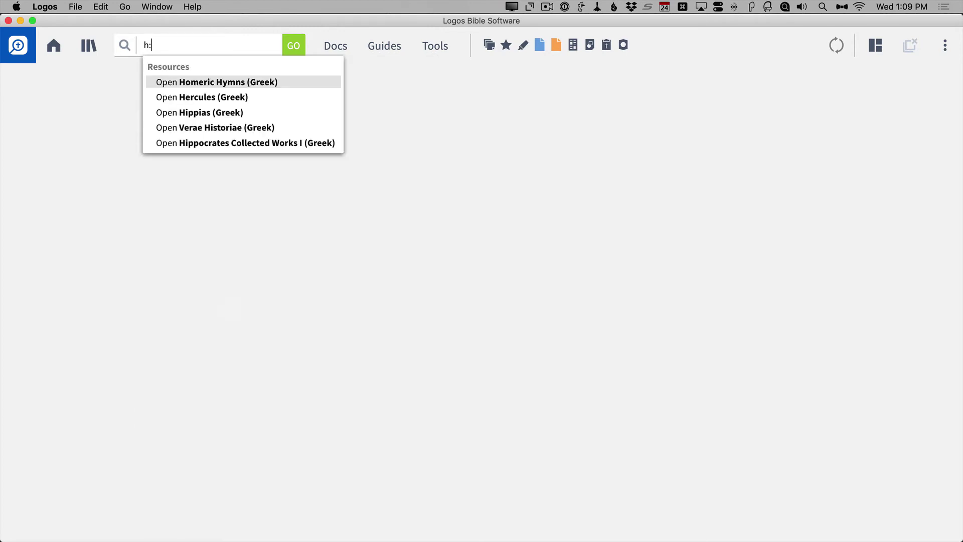
text(yhwh)
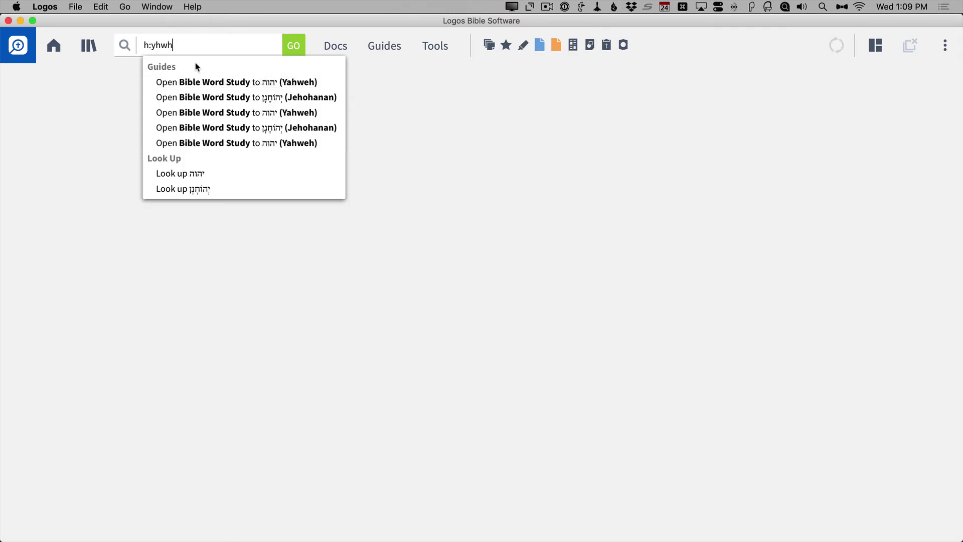
click(204, 174)
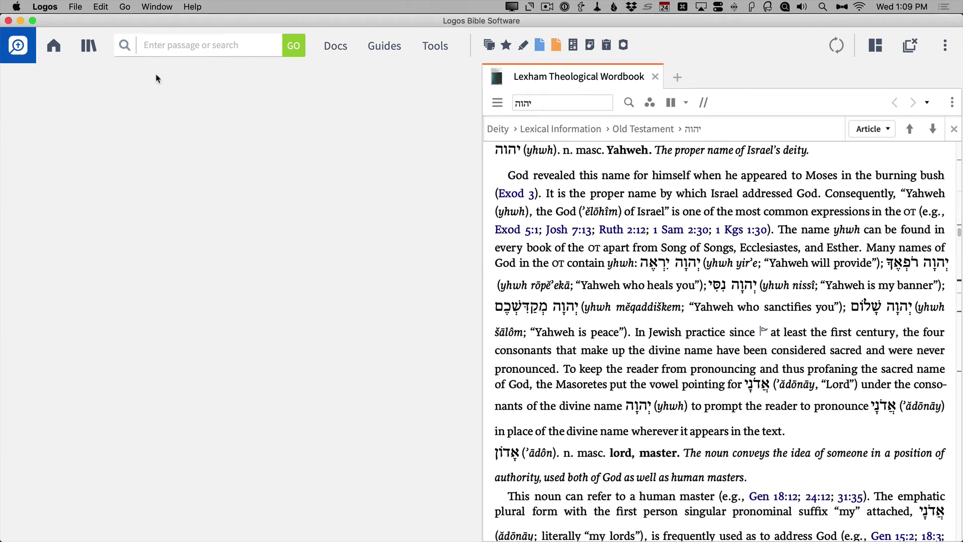
Step: Open the Bible Word Study to יהוה (Yahweh) using h:yhwh, and close all panels after viewing
click(165, 46)
text(h:)
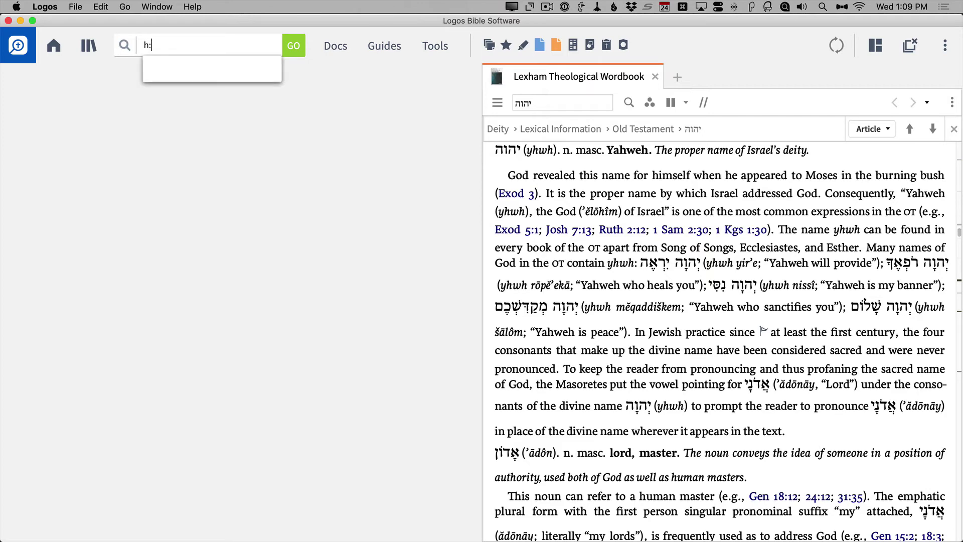
text(yhwh)
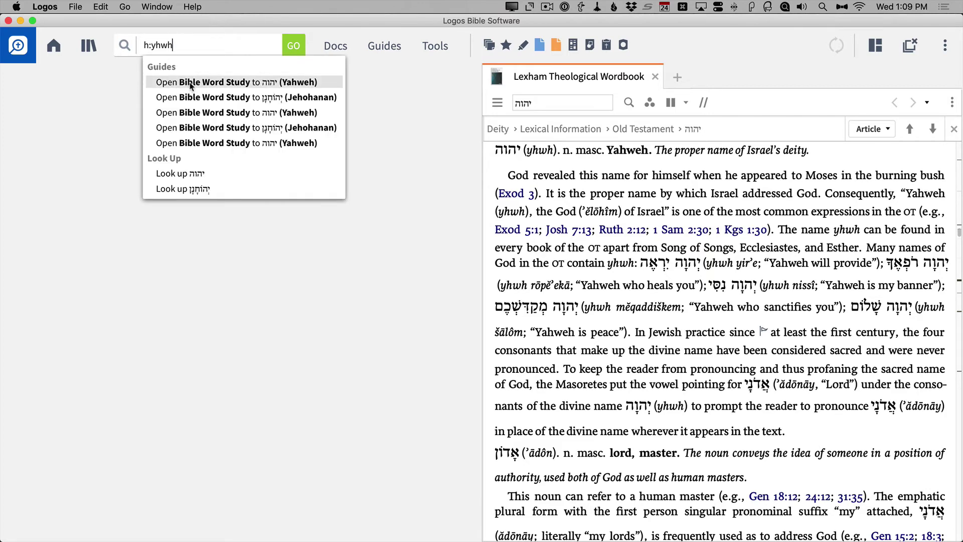
click(191, 84)
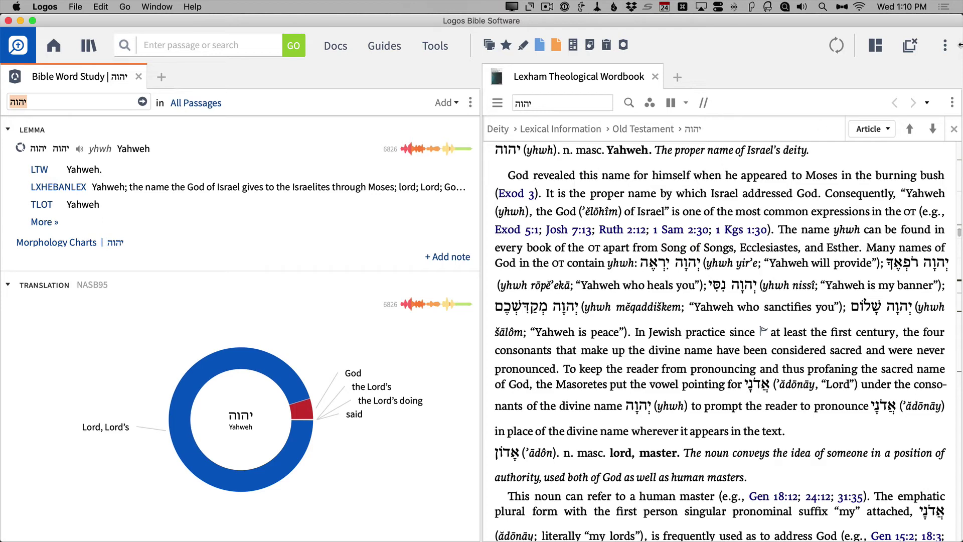
click(910, 44)
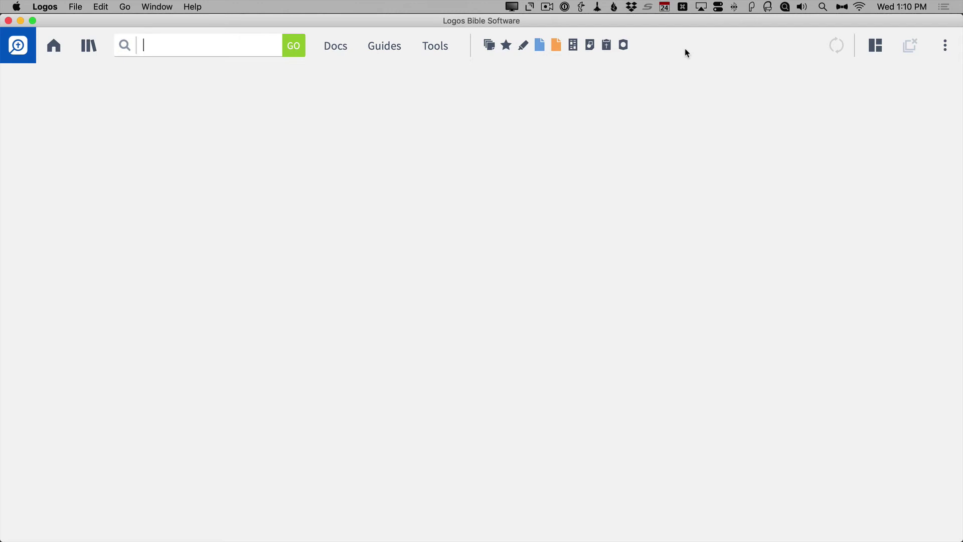
Step: View the Notes tool and the Favorites list from their saved shortcuts, closing each after viewing
click(491, 48)
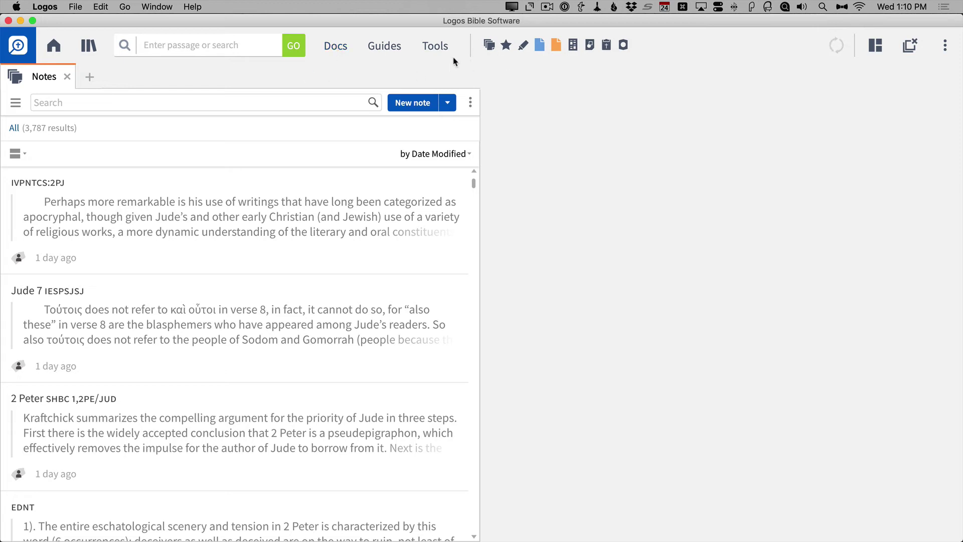
click(66, 77)
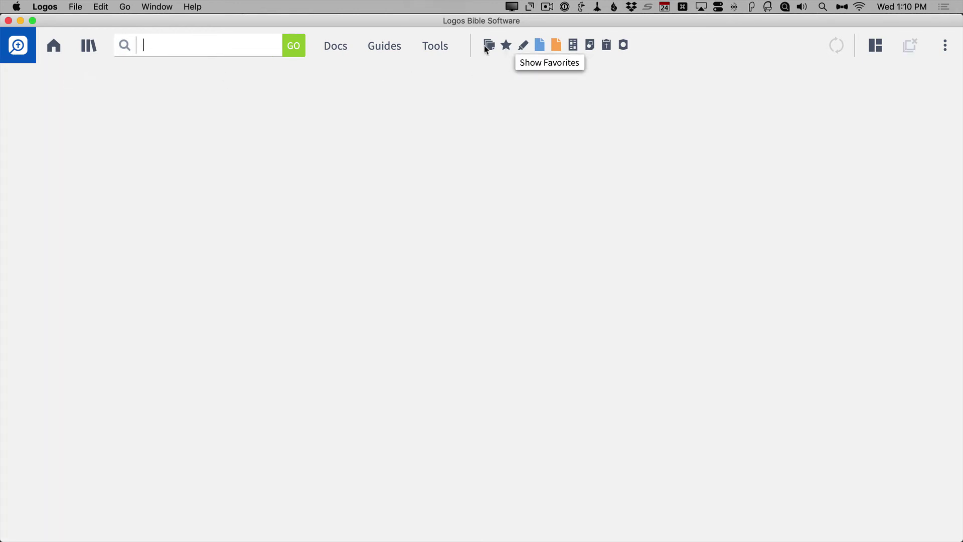
click(508, 46)
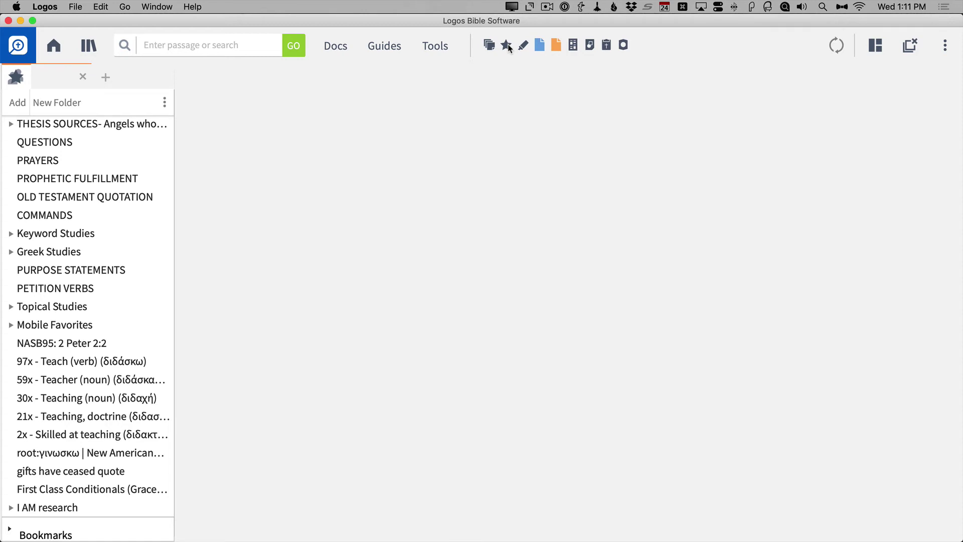
scroll(107, 258, down, 3)
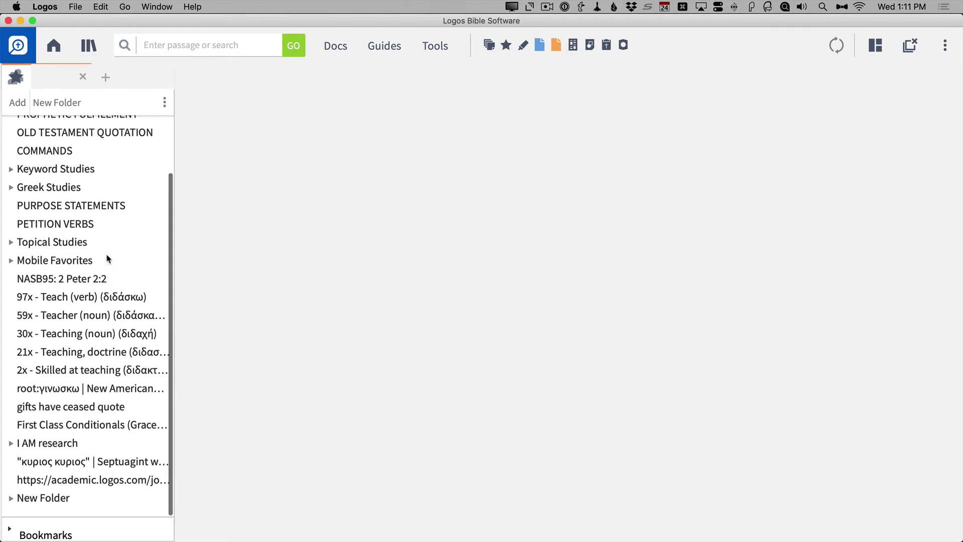
scroll(107, 258, up, 3)
click(81, 76)
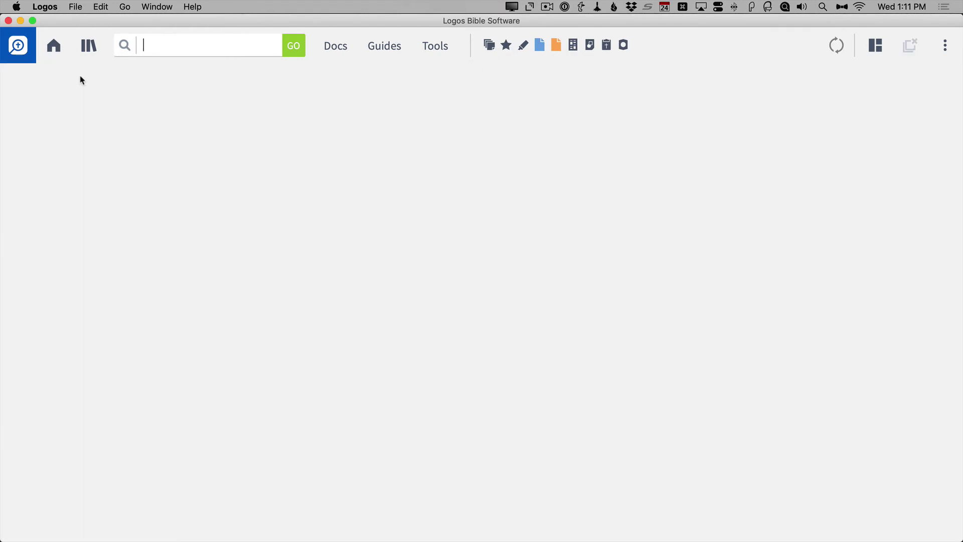
Step: View the highlighting palettes from their saved shortcut, and close the tool after viewing
click(523, 46)
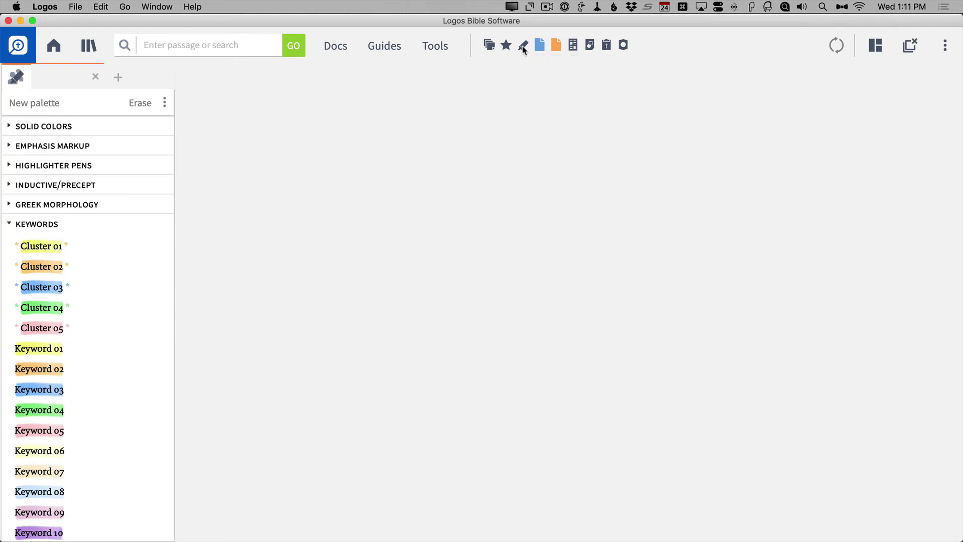
scroll(142, 370, down, 5)
scroll(142, 371, up, 5)
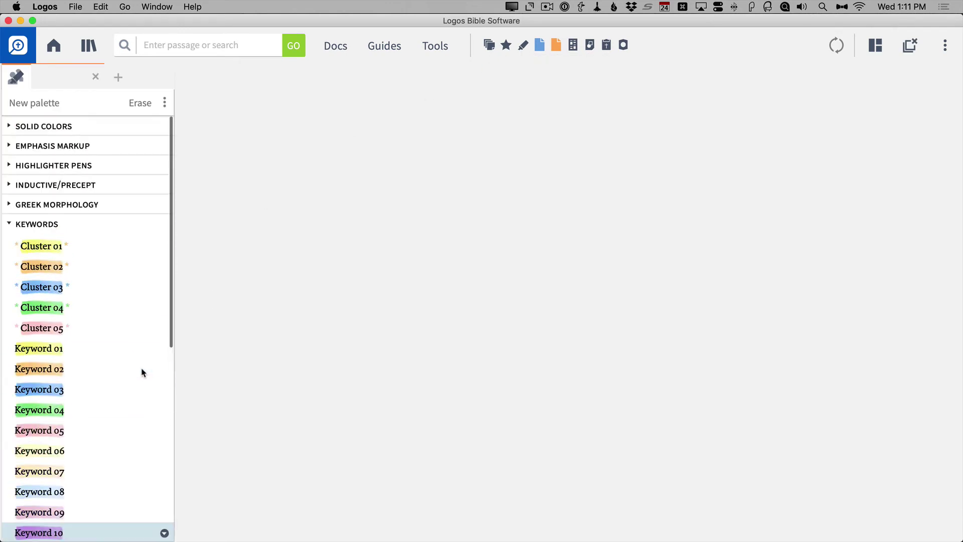
click(95, 77)
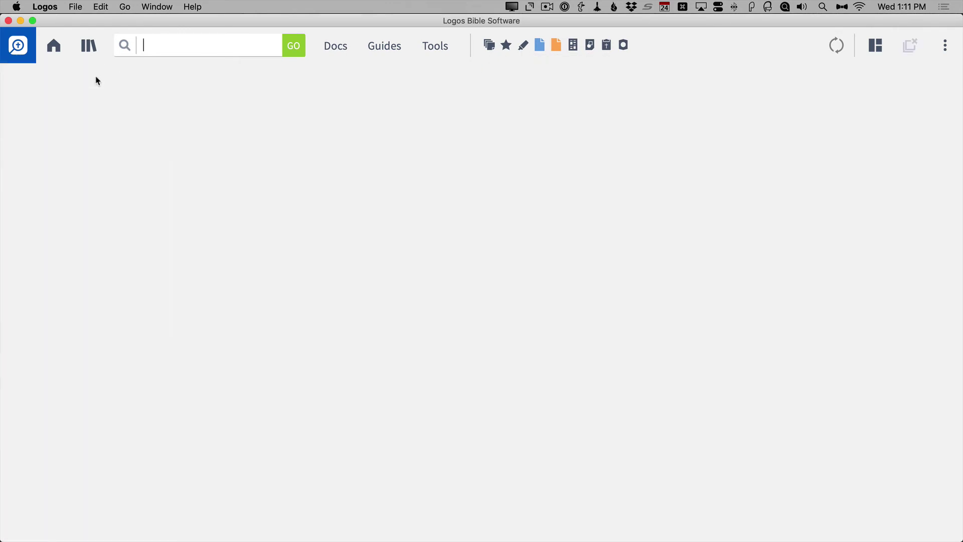
Step: Enter ODCC as the command and open The Oxford Dictionary of the Christian Church
mouse_move(563, 59)
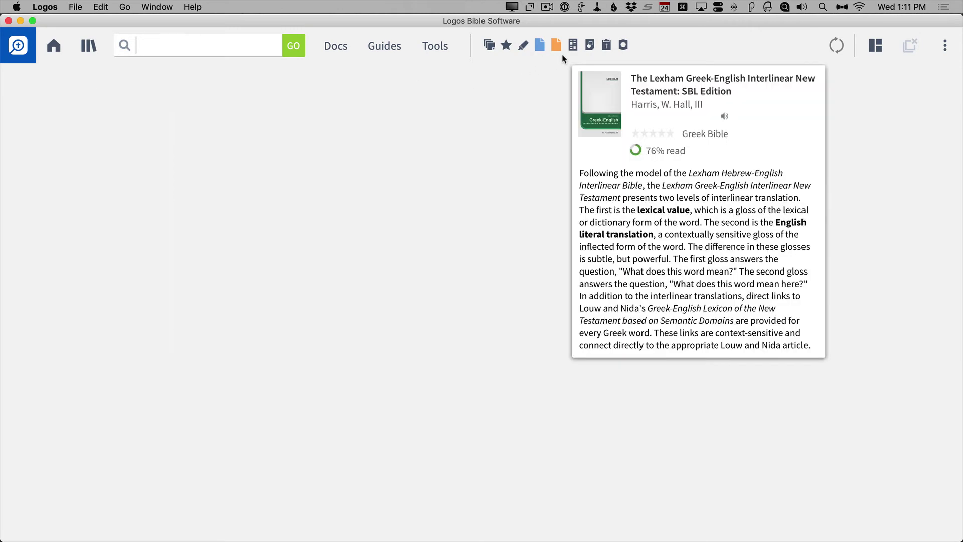
mouse_move(538, 46)
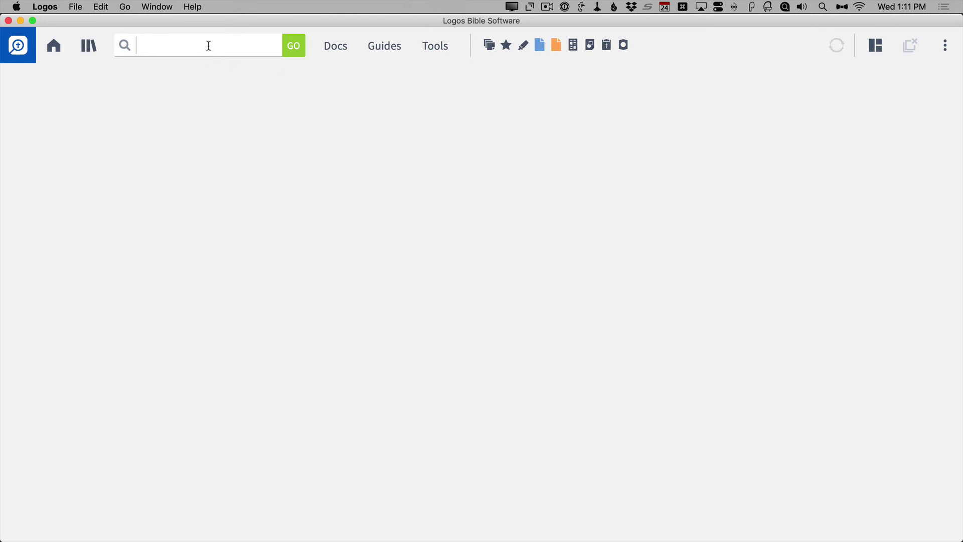
text(ODCC)
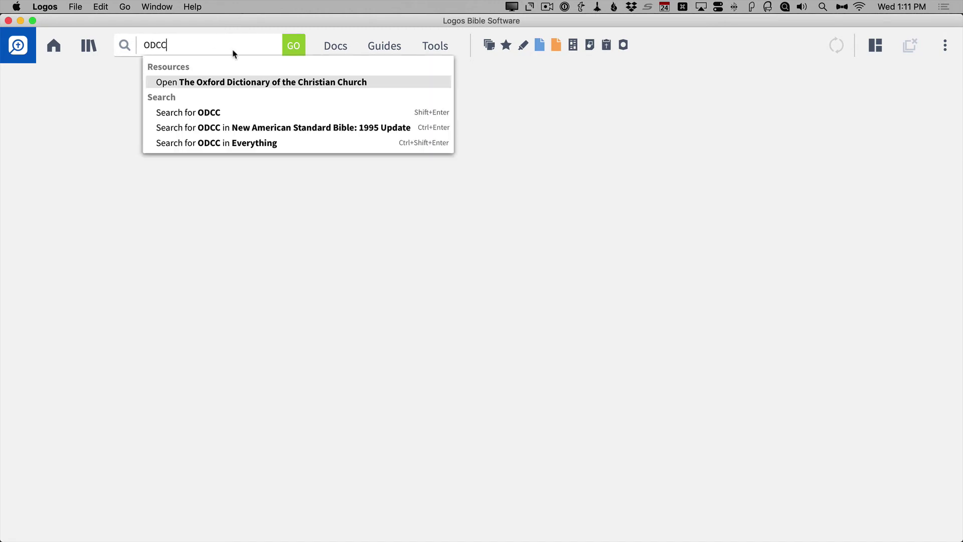
click(250, 84)
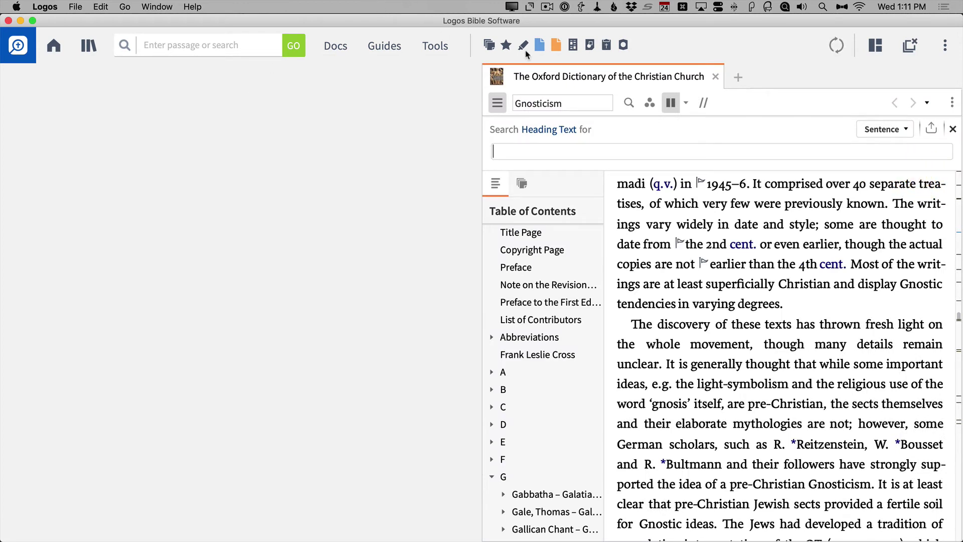
Step: Save the open Oxford dictionary as a toolbar shortcut, and test reopening it from there, closing the dictionary after viewing
mouse_move(555, 78)
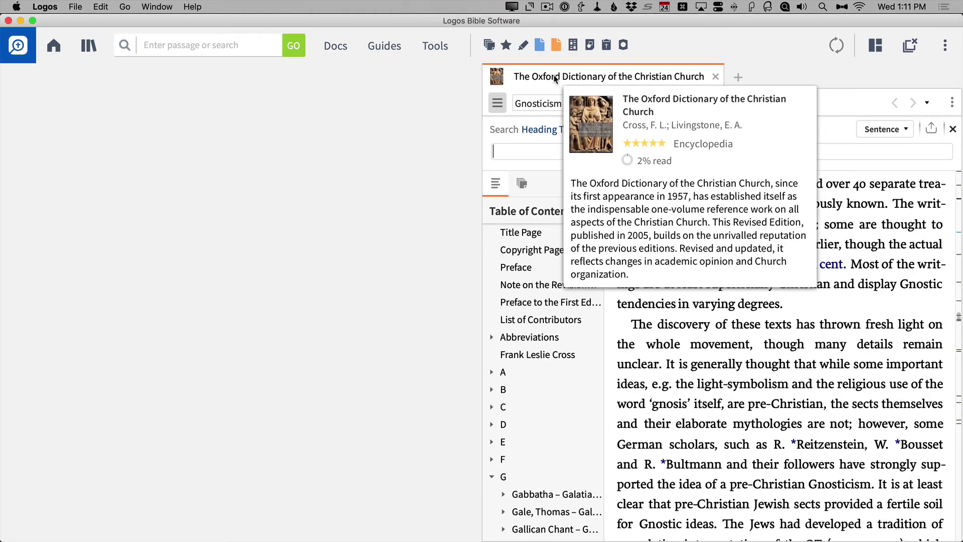
drag(555, 78, 642, 45)
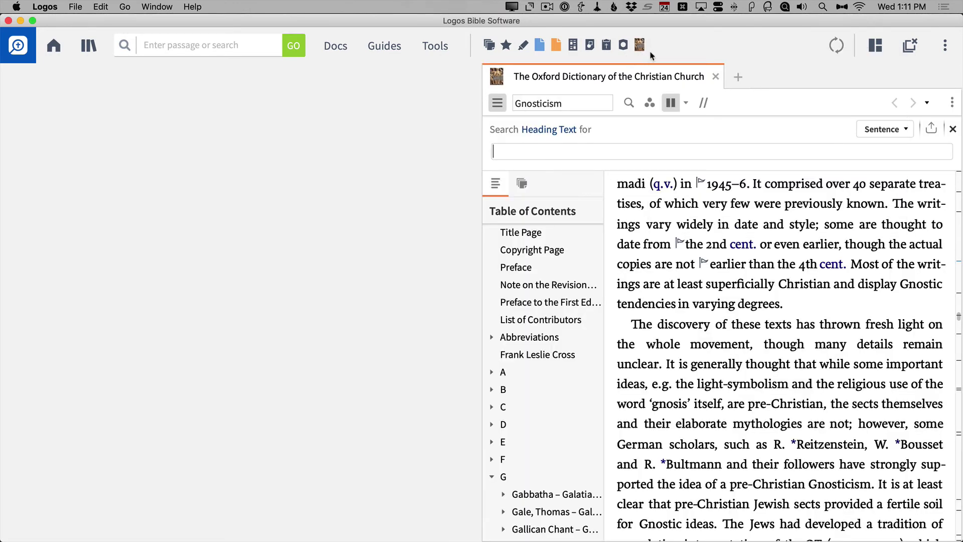
mouse_move(642, 51)
click(716, 77)
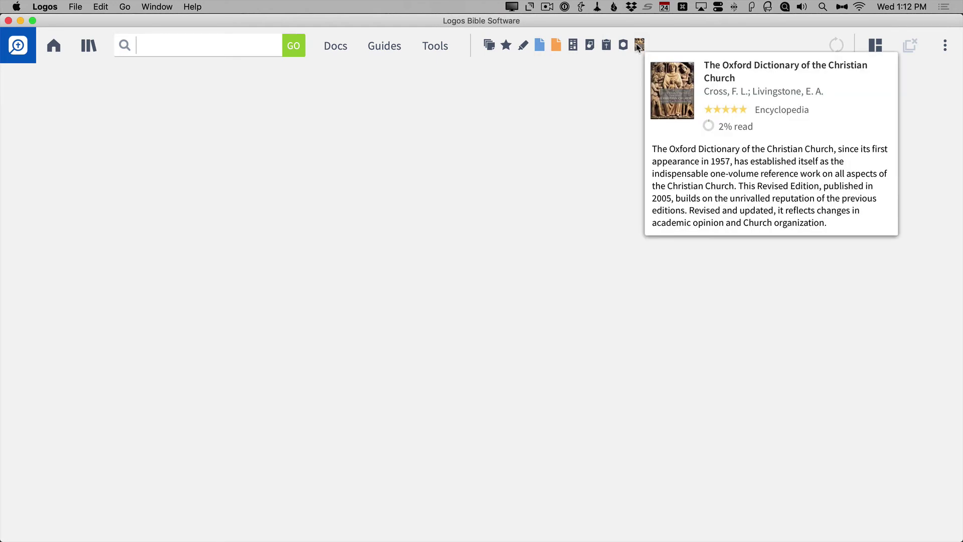
click(638, 46)
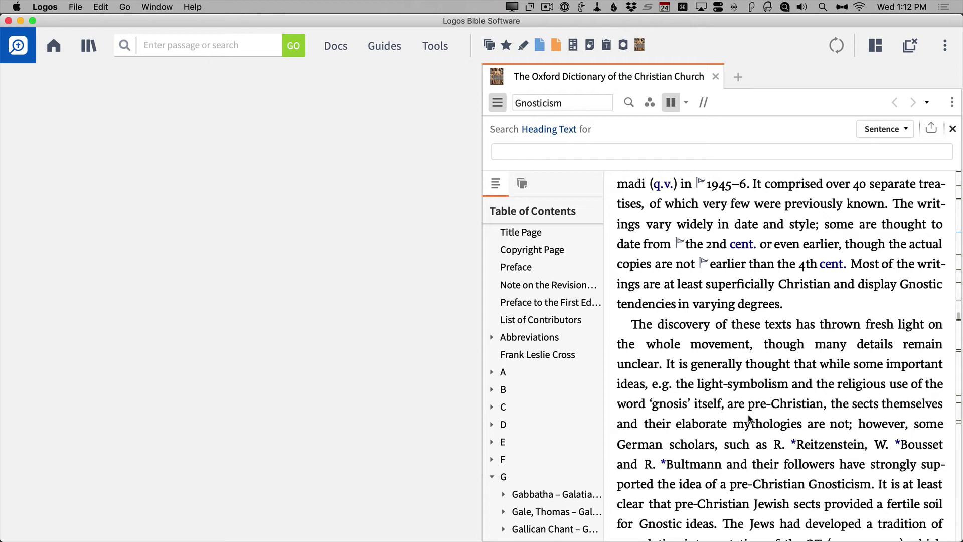
click(716, 77)
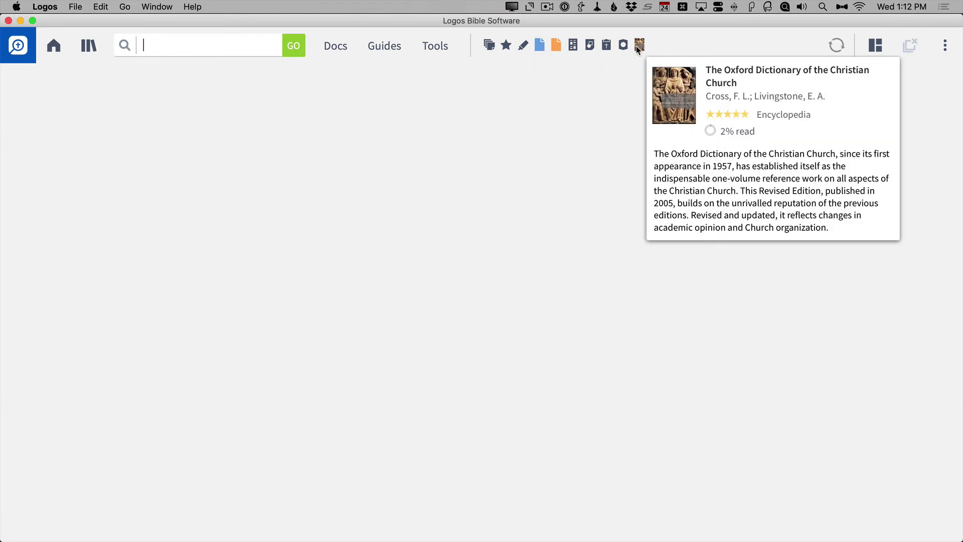
Step: Show the label Ralph on the Oxford dictionary shortcut without its image, and test opening the dictionary from it
right_click(636, 45)
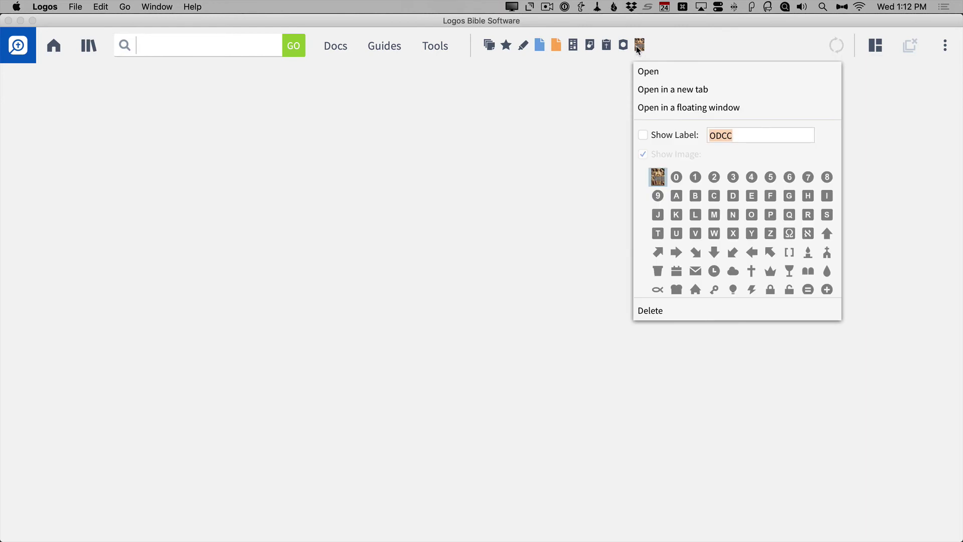
click(642, 135)
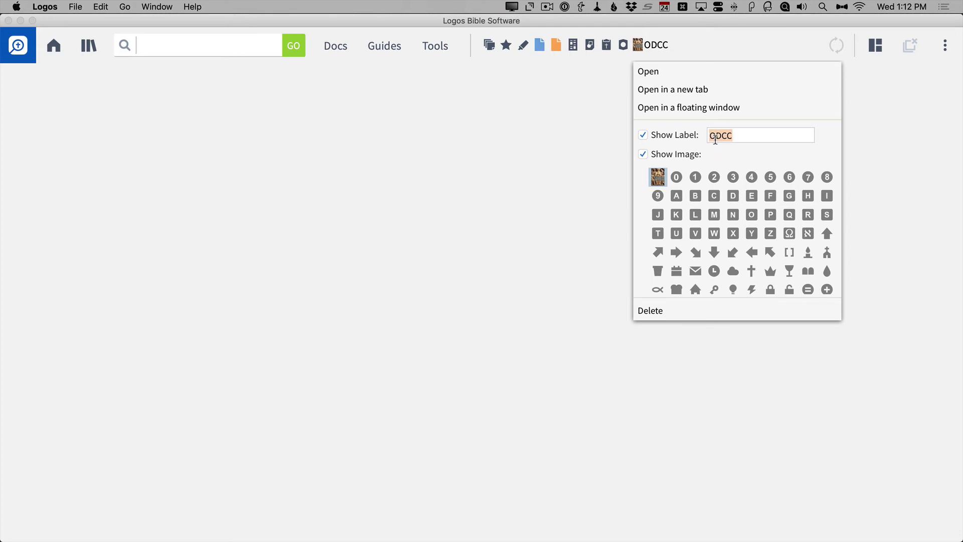
text(Ralph)
click(643, 154)
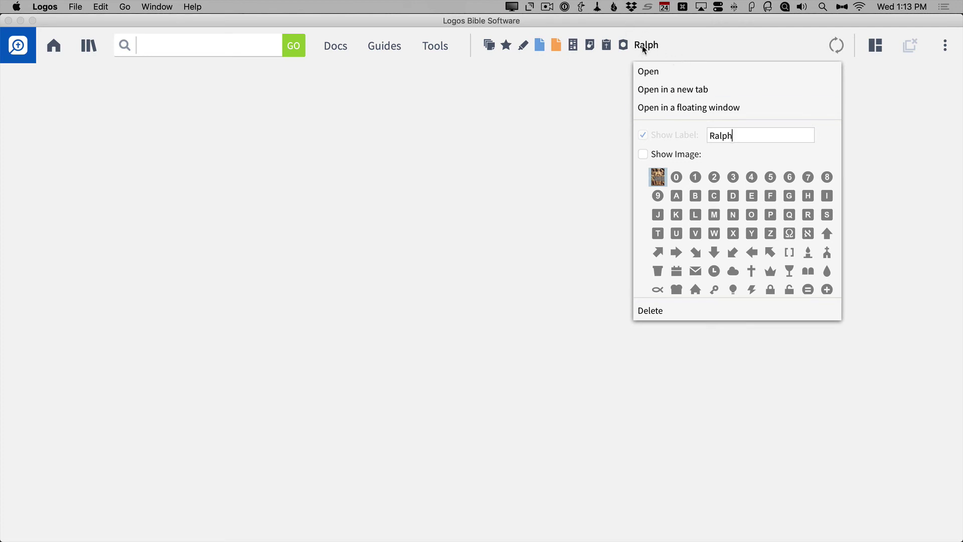
click(590, 150)
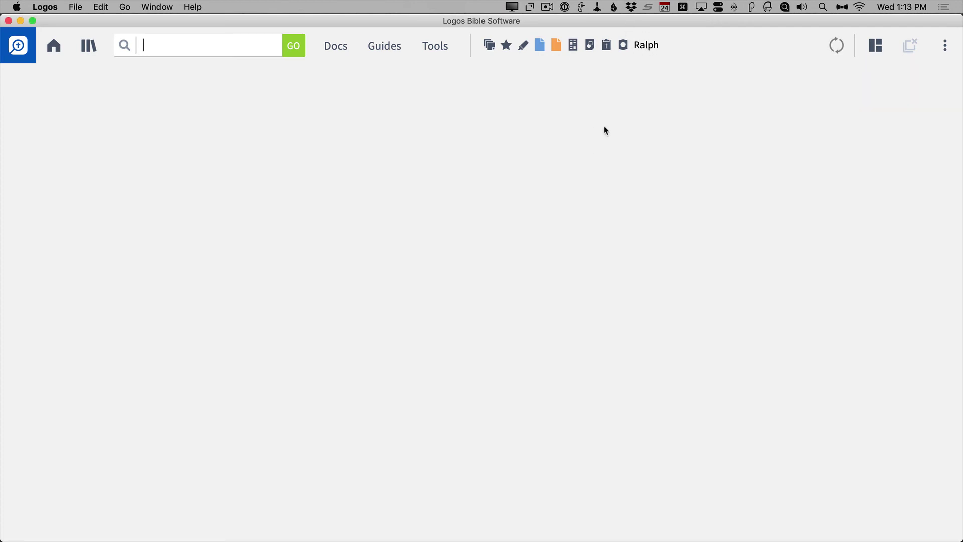
click(647, 46)
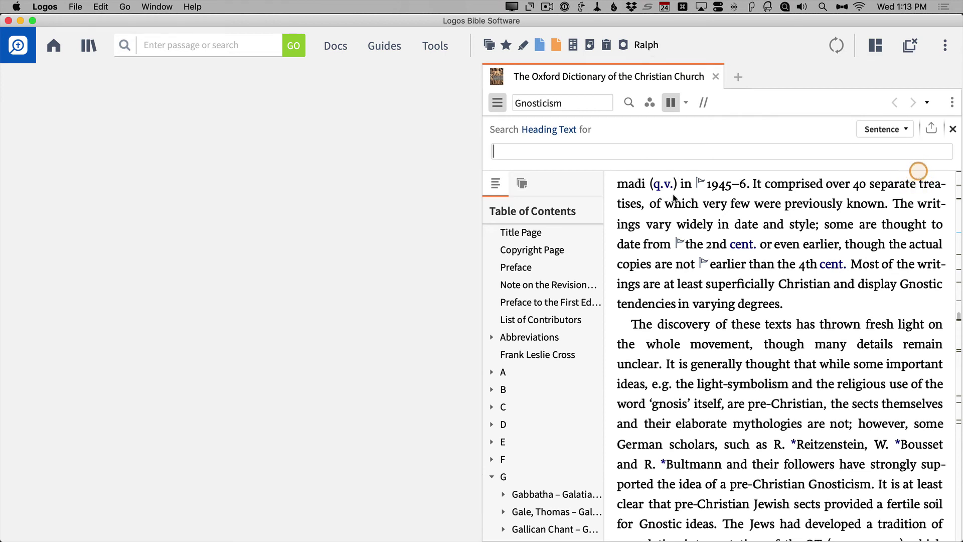
click(715, 77)
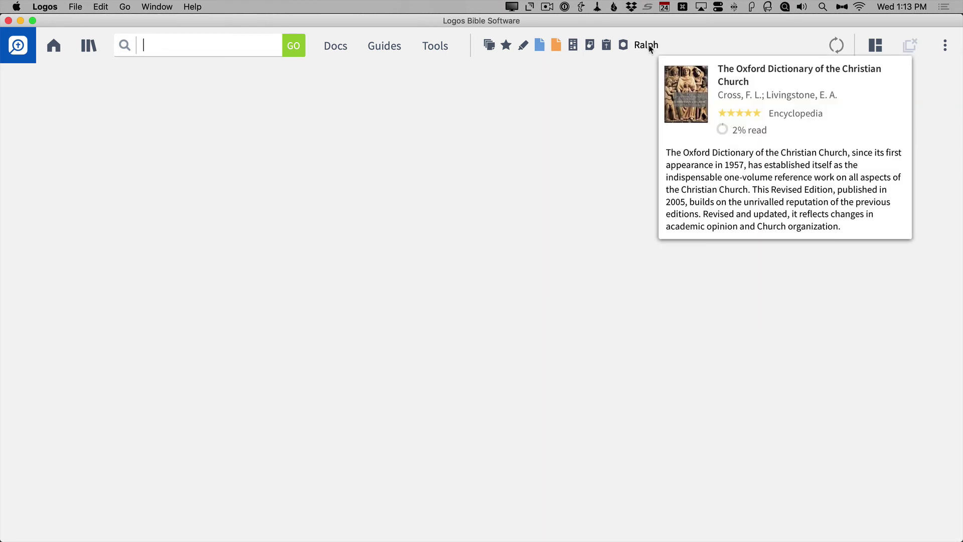
Step: Show an image on the Ralph shortcut and choose the light blue heart for it
right_click(647, 46)
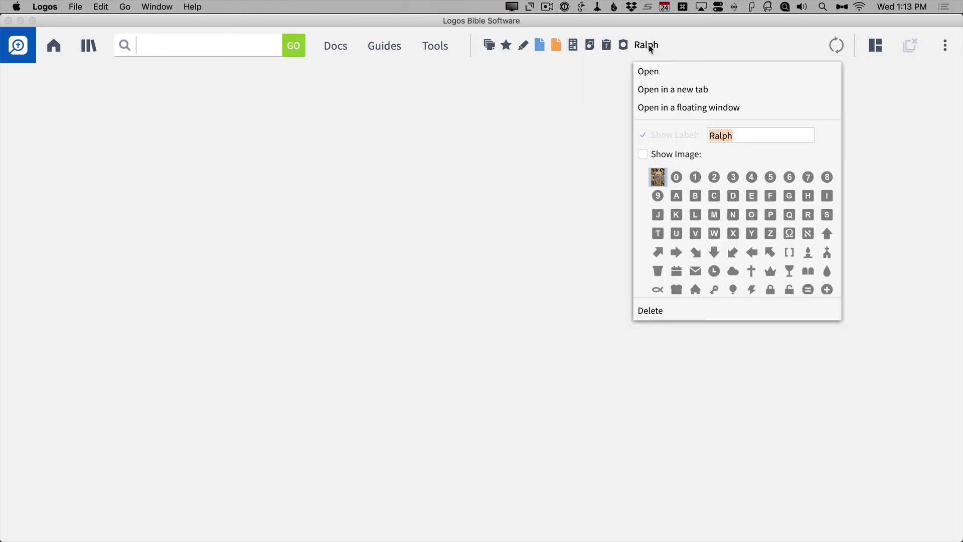
click(642, 154)
scroll(721, 214, down, 10)
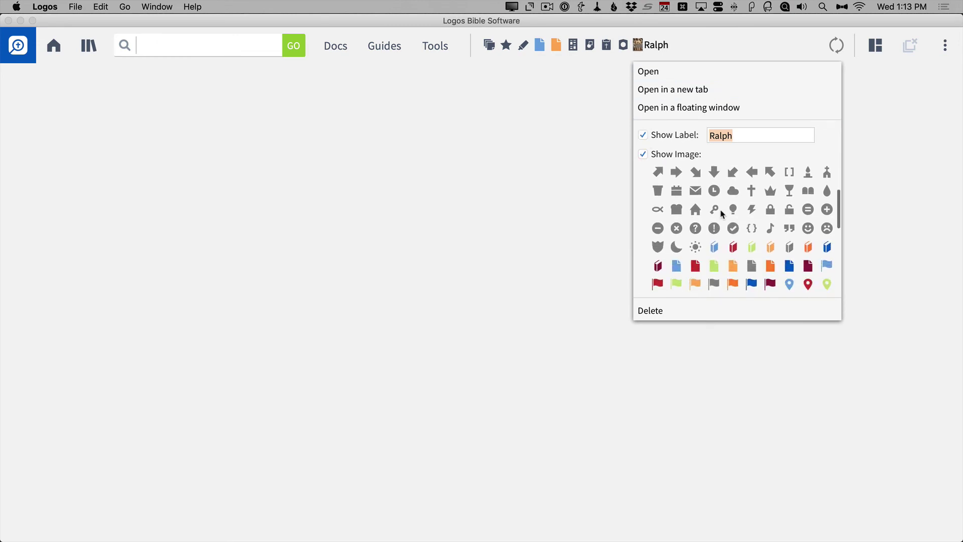
scroll(721, 214, down, 1)
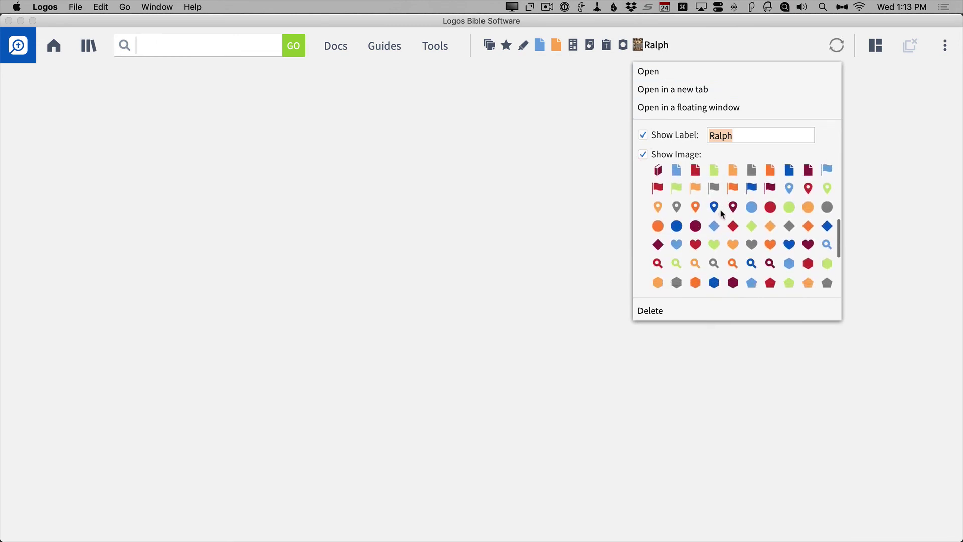
click(677, 246)
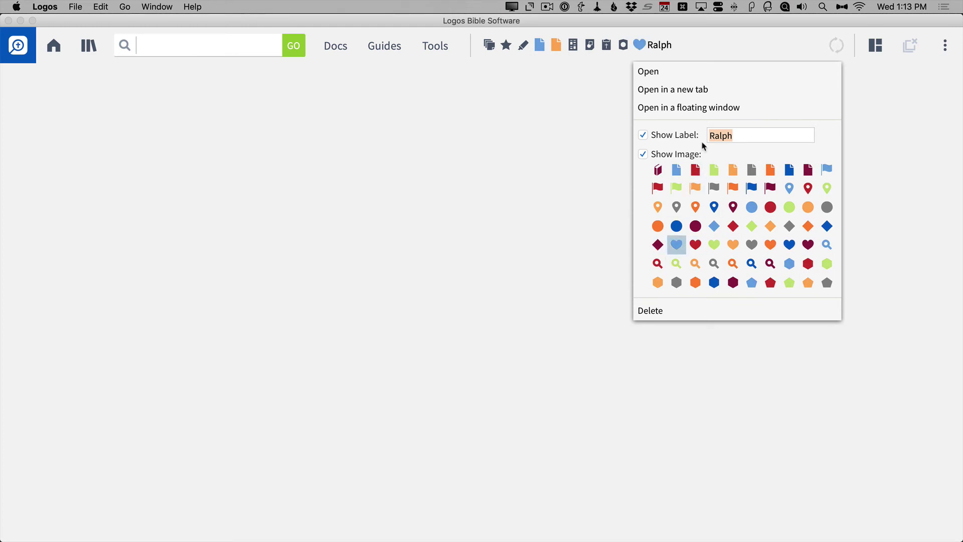
Step: Relabel the heart shortcut as ODCC, keeping both its label and image shown
click(643, 136)
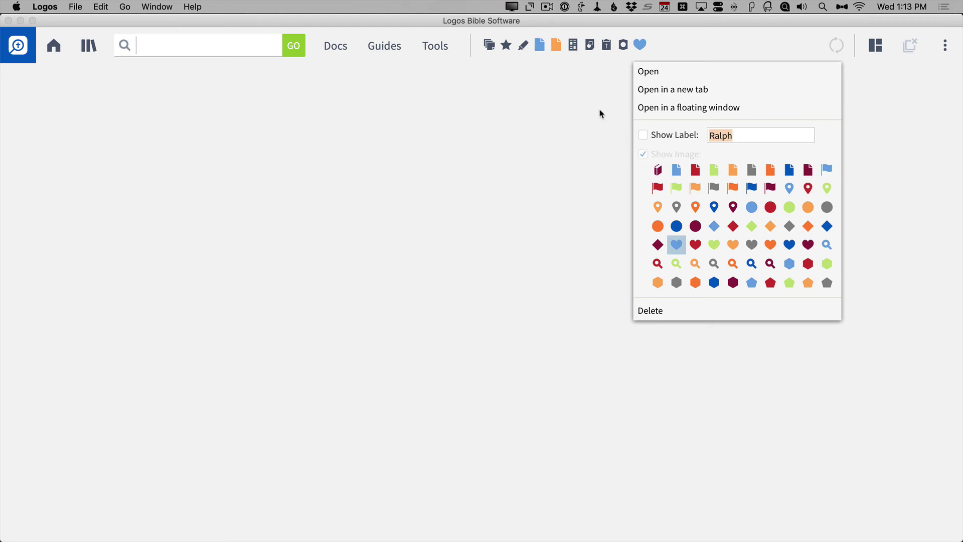
click(644, 135)
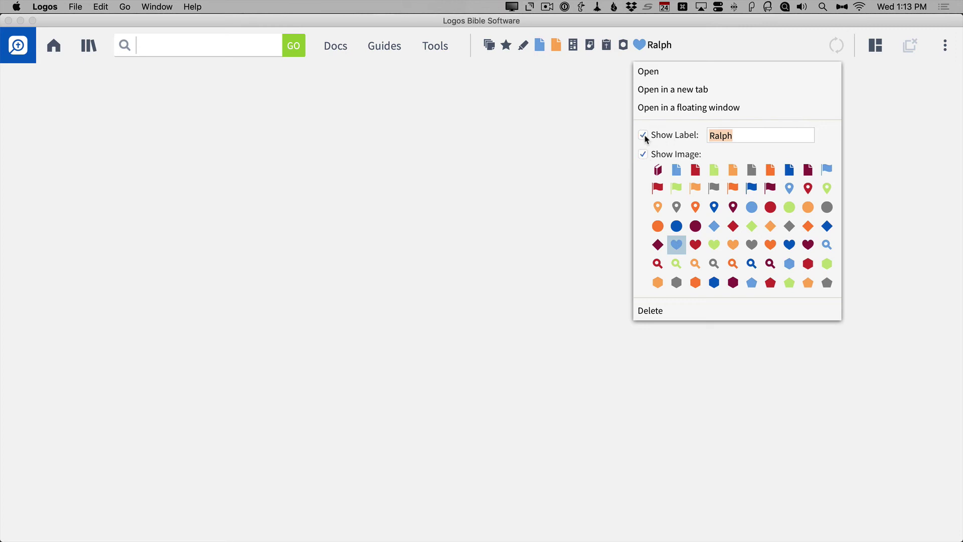
text(ODCC)
click(553, 159)
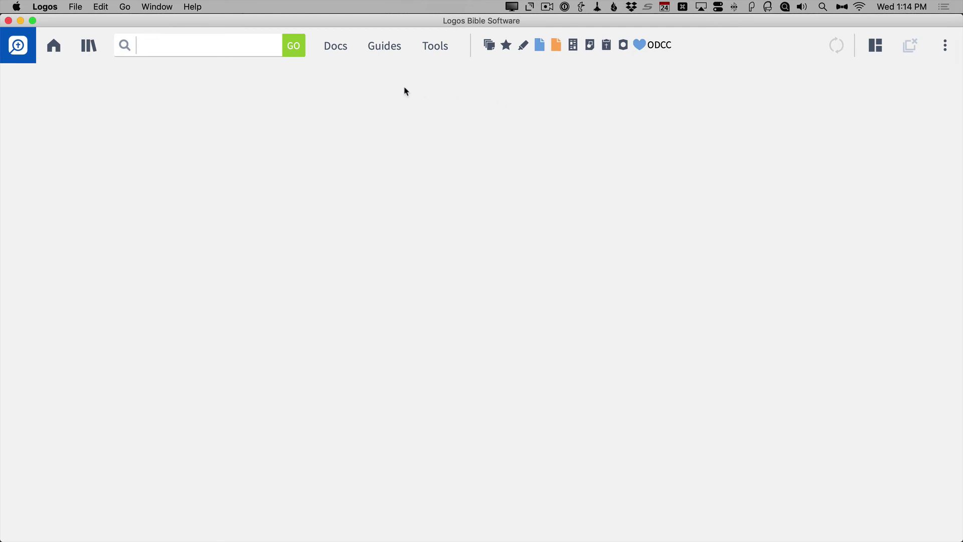
Step: Find Program Settings among the utilities in the list of tools and open it
click(445, 49)
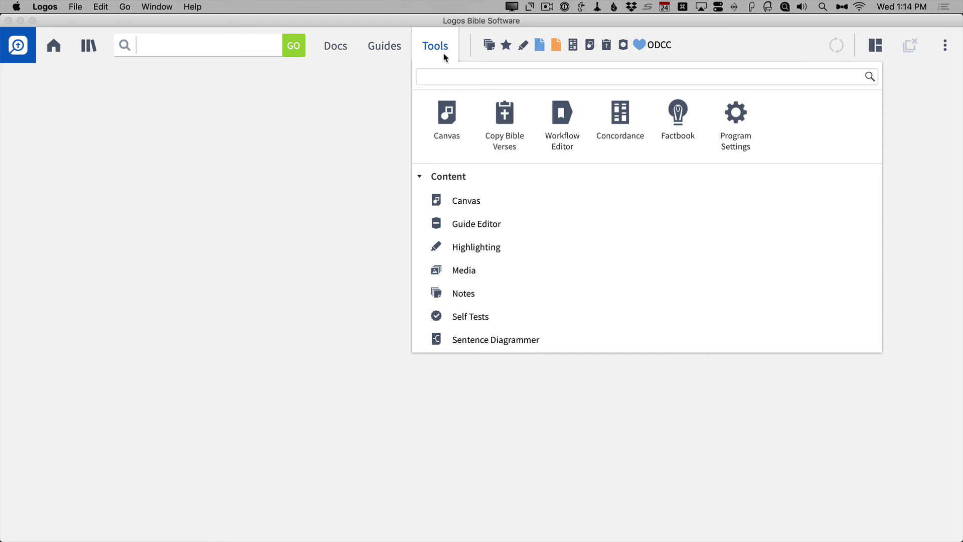
scroll(546, 222, down, 1)
scroll(546, 222, down, 10)
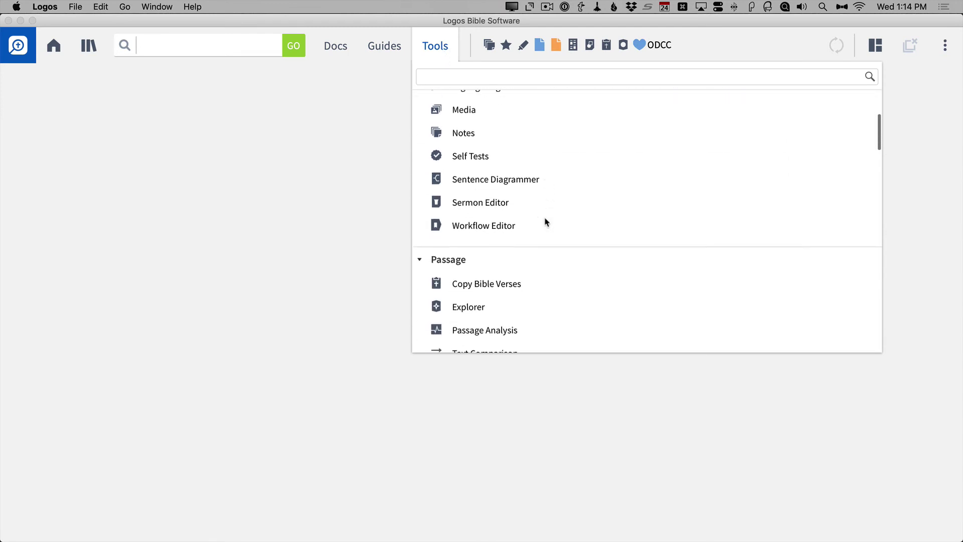
scroll(546, 222, down, 10)
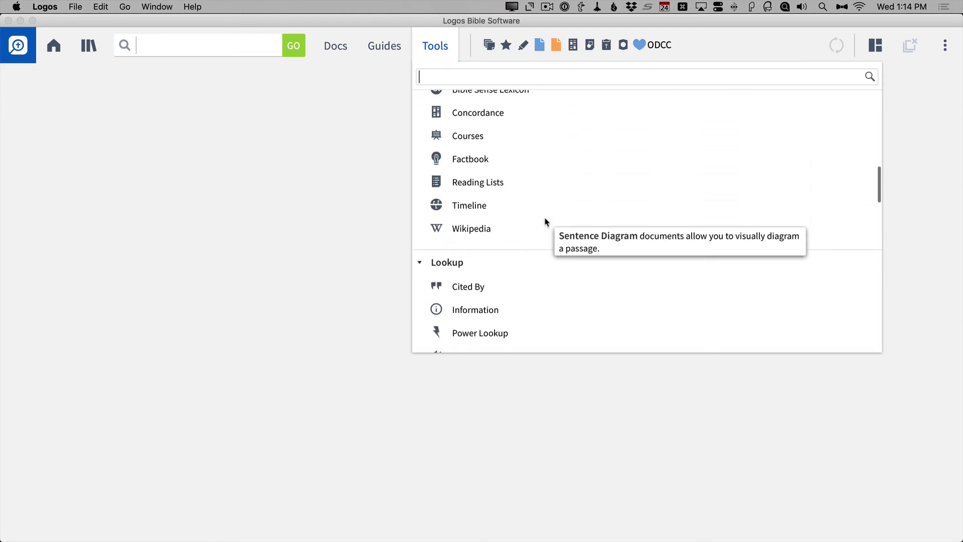
scroll(546, 221, down, 10)
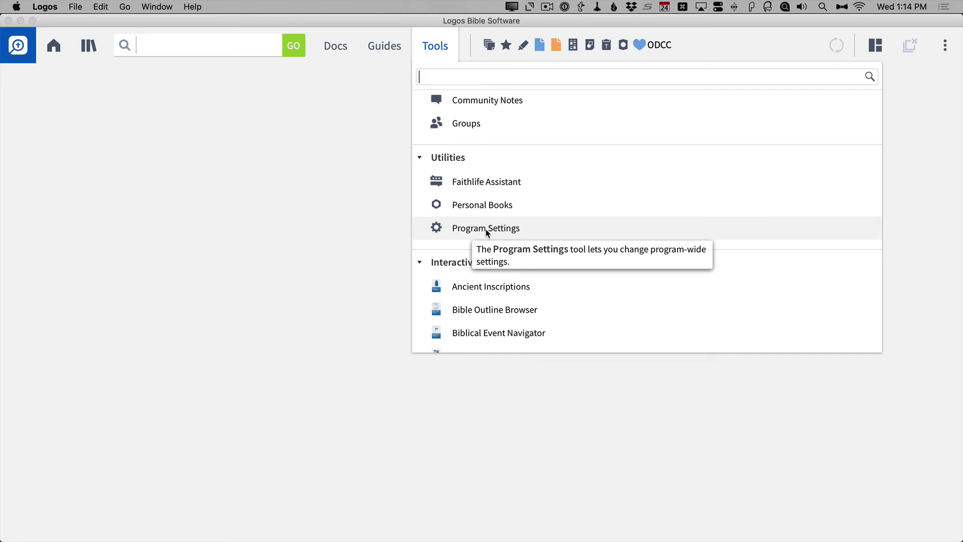
click(485, 229)
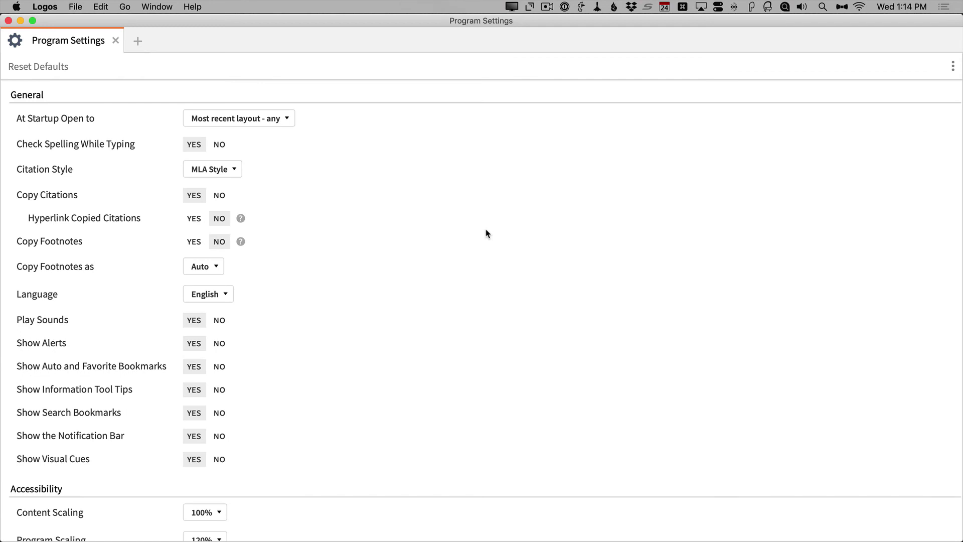
Step: Save Program Settings as a toolbar shortcut beside ODCC, and test reopening it from there, closing the window after viewing
double_click(149, 21)
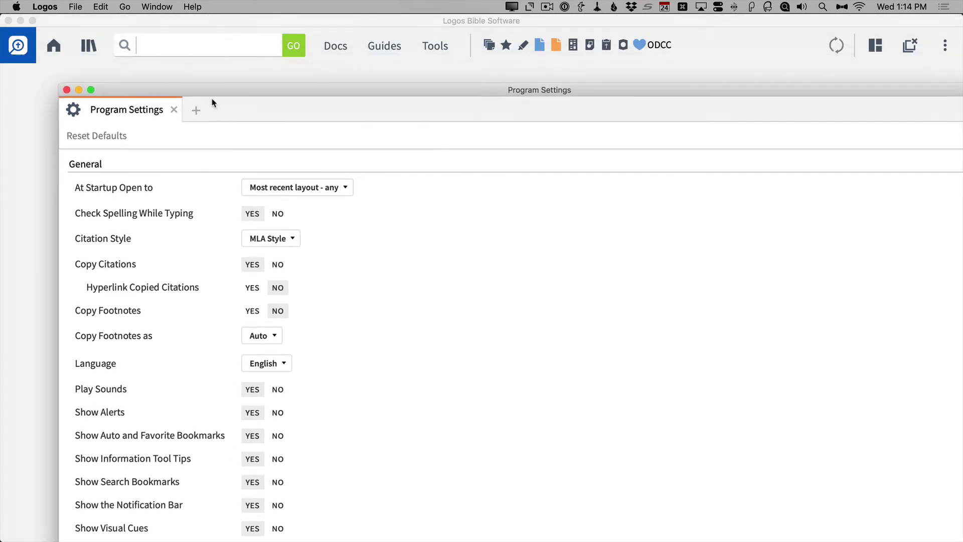
drag(211, 103, 243, 121)
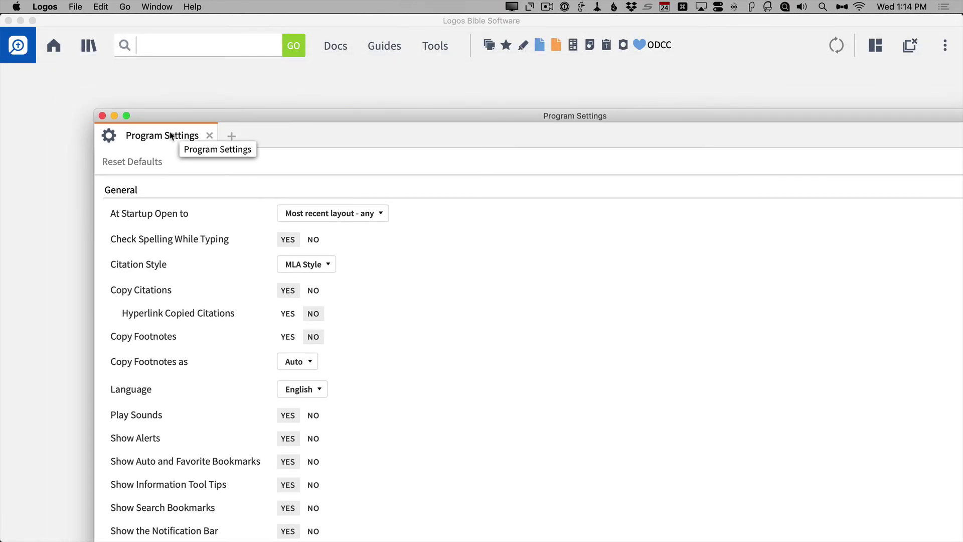
drag(170, 136, 693, 45)
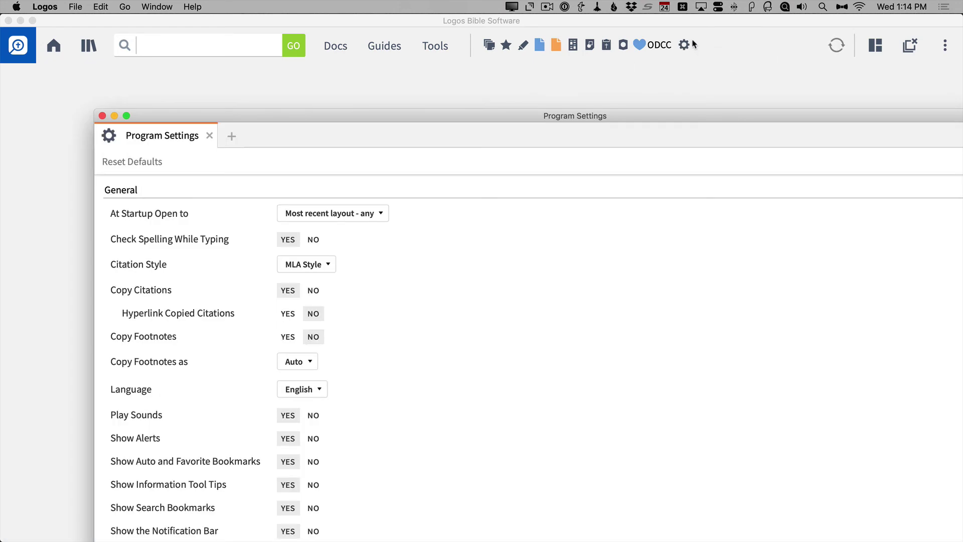
click(102, 116)
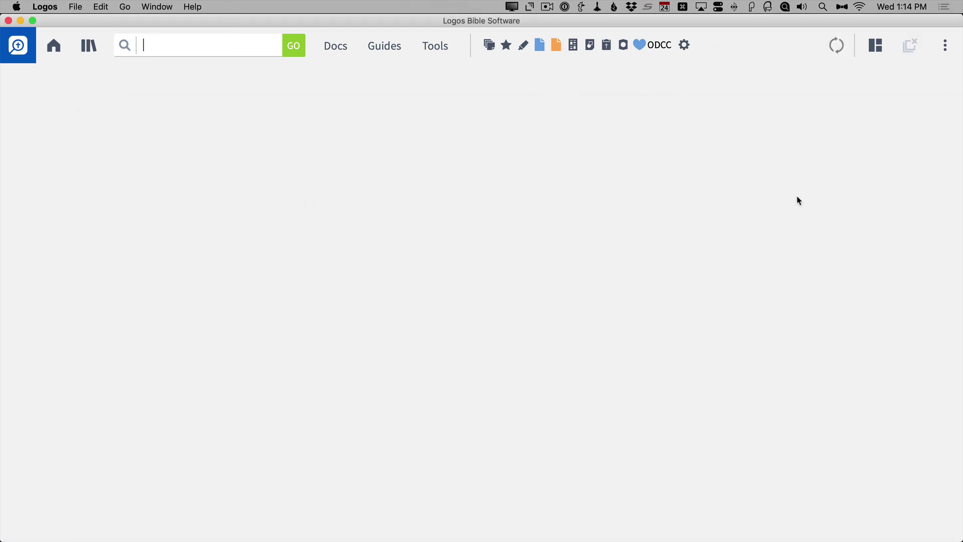
click(684, 46)
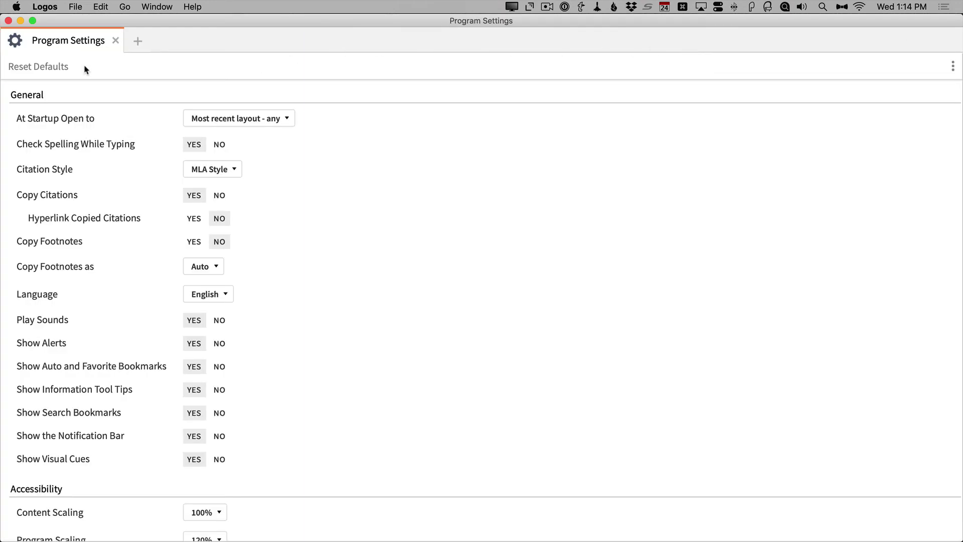
click(8, 21)
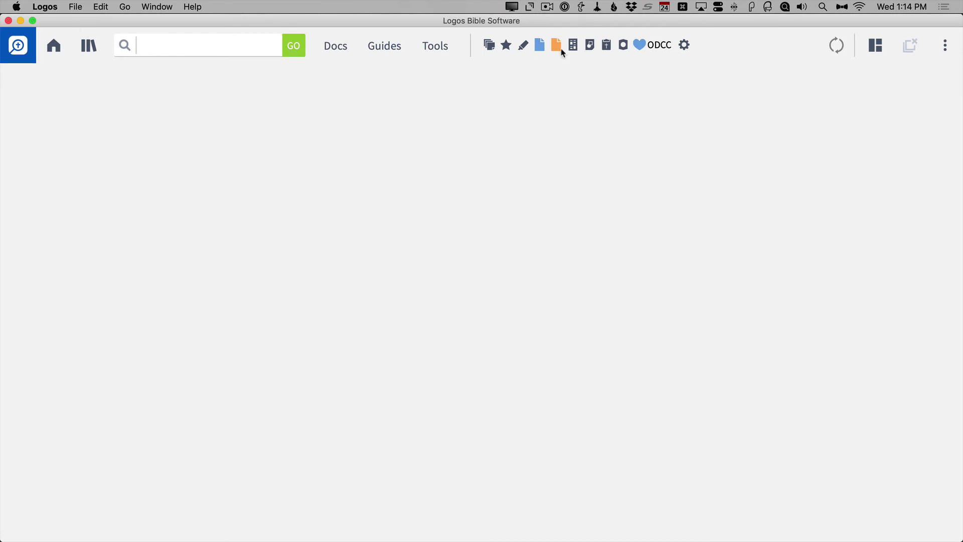
Step: Open the Theology Guide, save it as a toolbar shortcut beside Program Settings, and close the guide
click(375, 48)
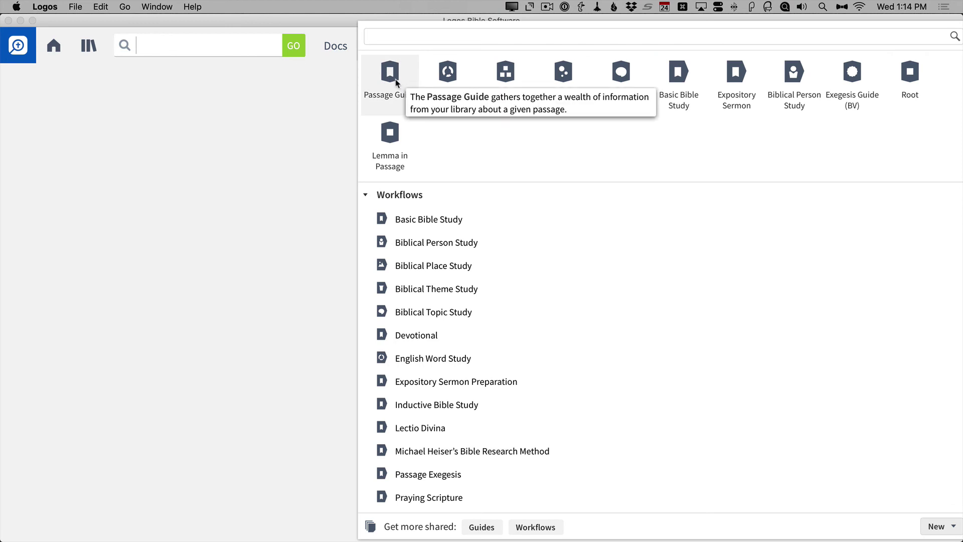
click(506, 73)
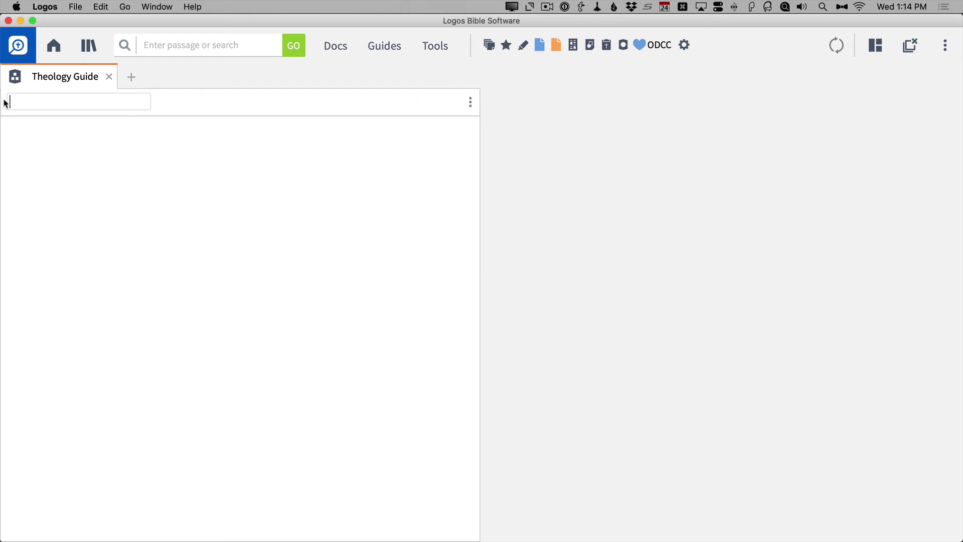
drag(68, 78, 693, 51)
click(109, 77)
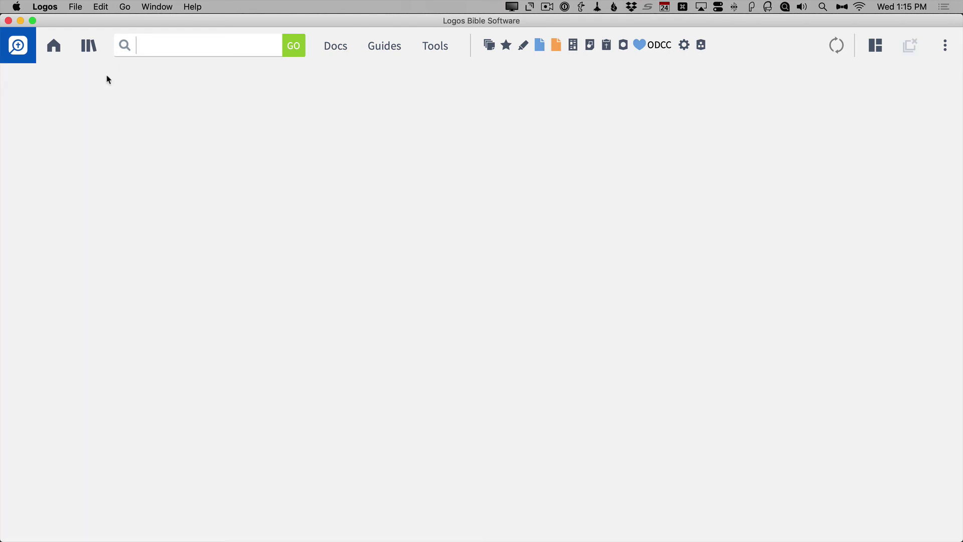
Step: Test the Theology Guide shortcut by reopening the guide and looking up faith as the topic, closing it after viewing
click(700, 46)
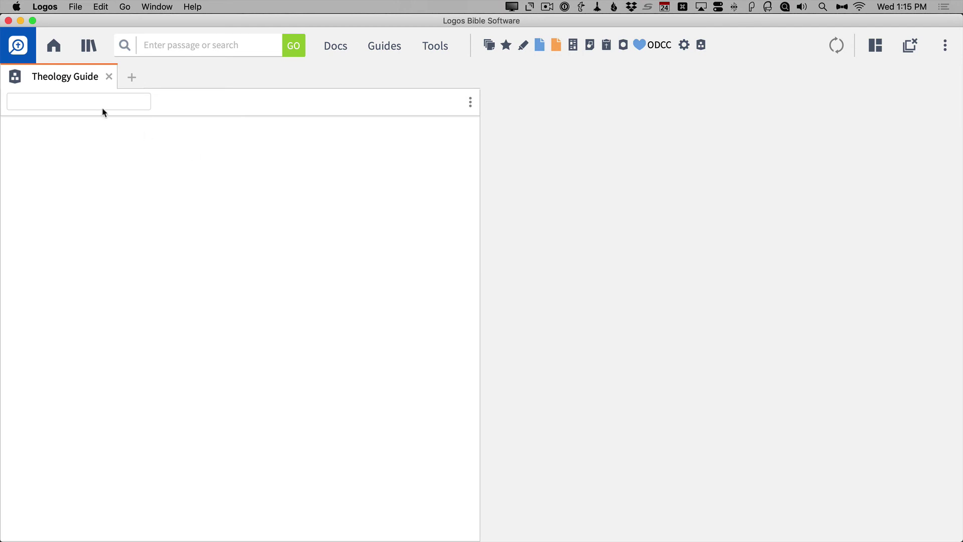
text(th)
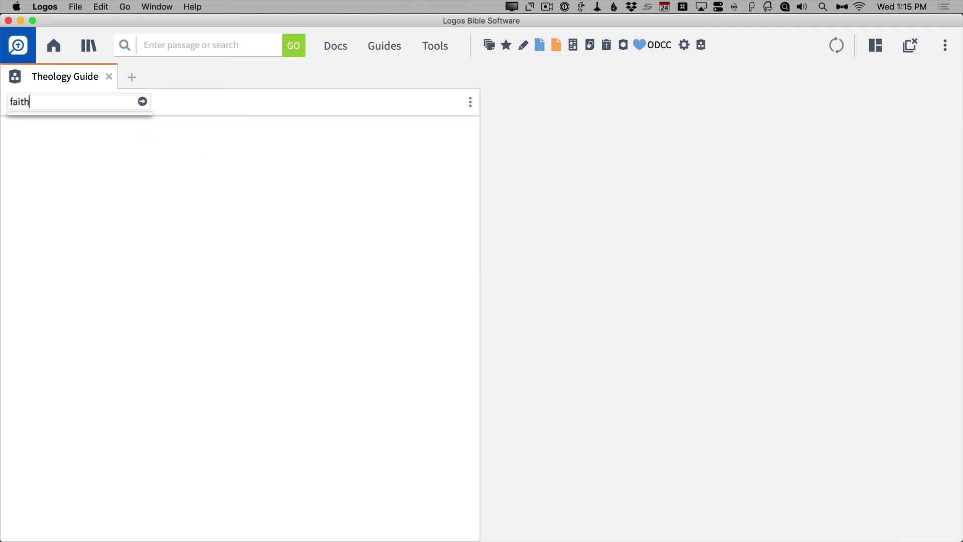
key(Return)
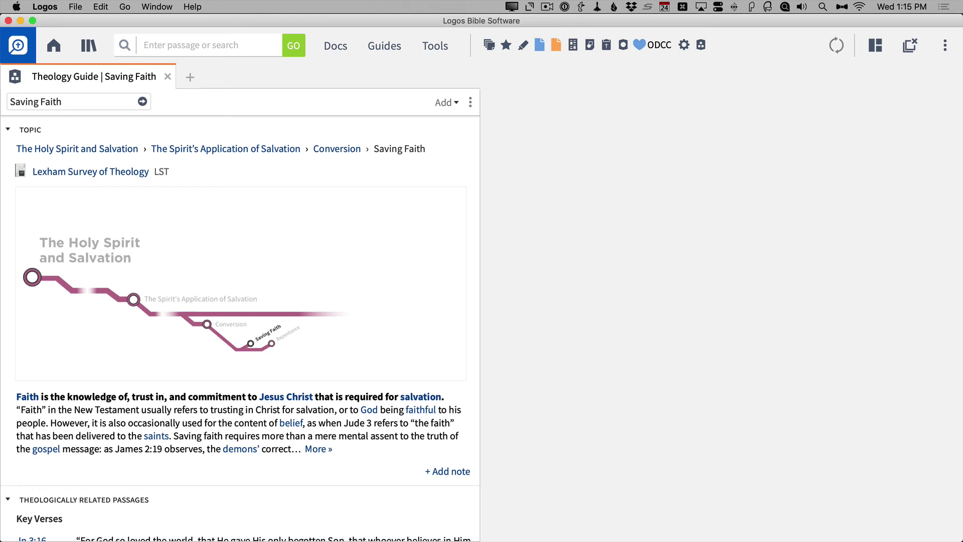
click(168, 76)
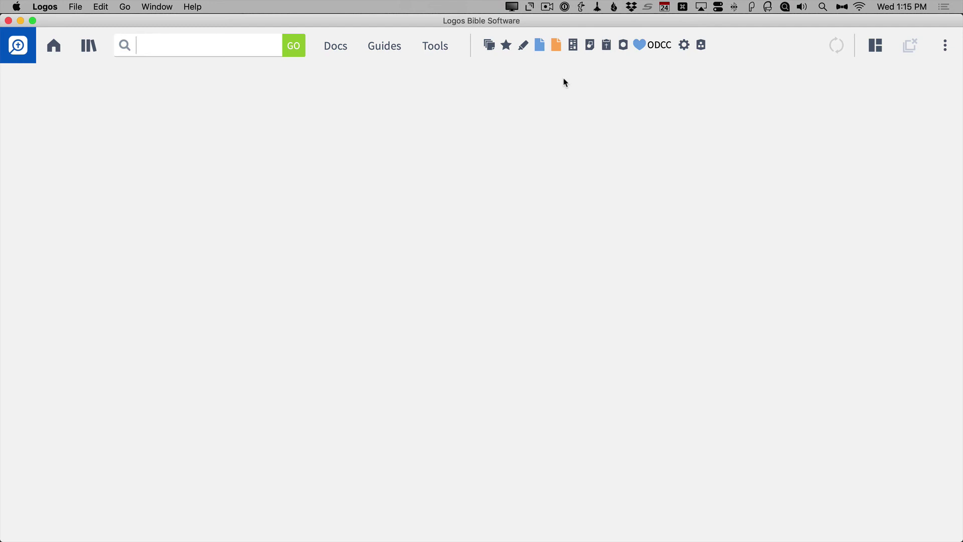
Step: Look over the pinned guides and the list of tools, and check the pinning option for Workflow Editor
click(396, 48)
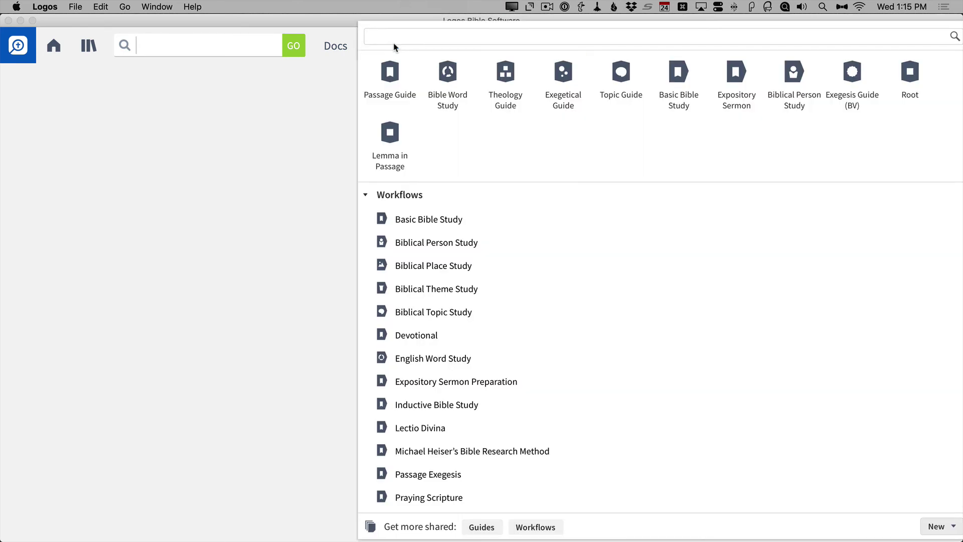
click(339, 87)
click(437, 49)
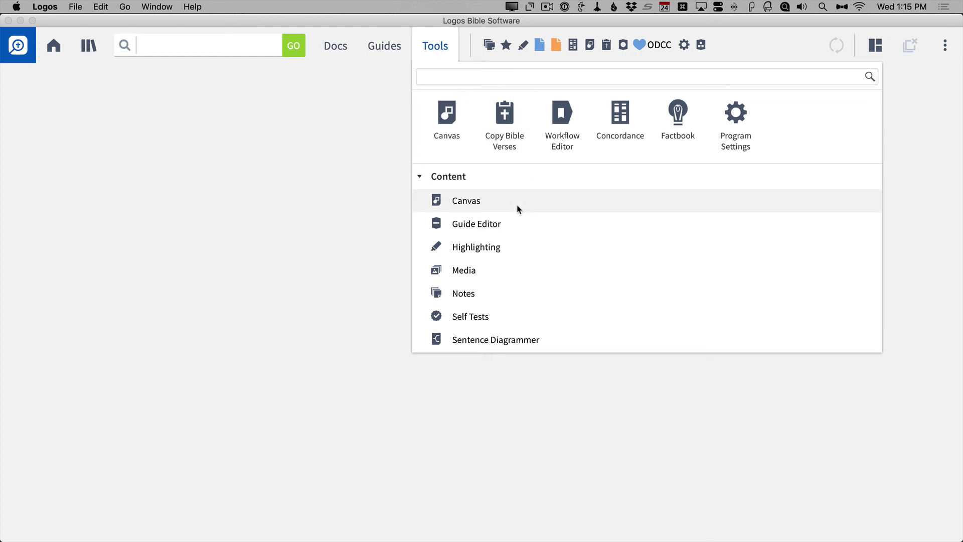
scroll(516, 208, down, 5)
scroll(518, 208, down, 4)
scroll(518, 208, up, 9)
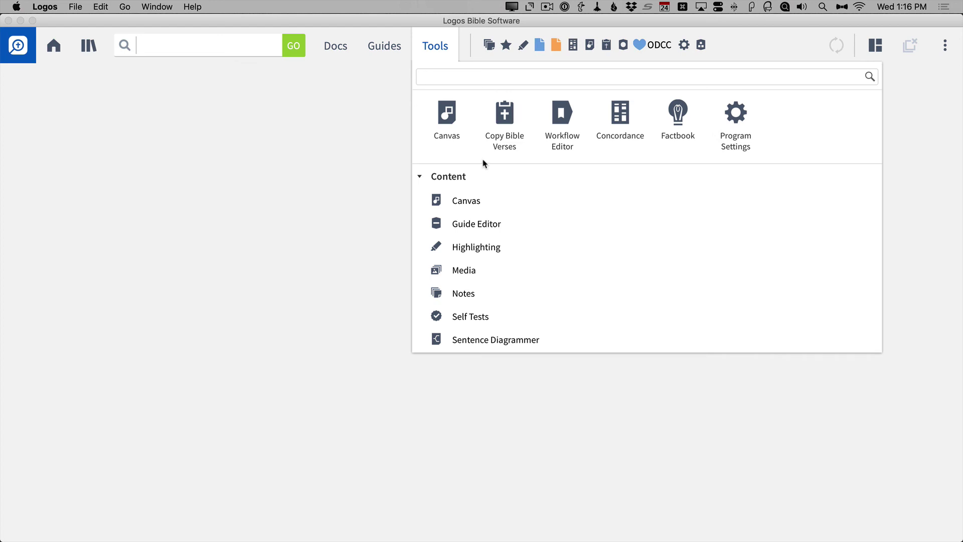
scroll(521, 253, down, 3)
scroll(521, 256, down, 4)
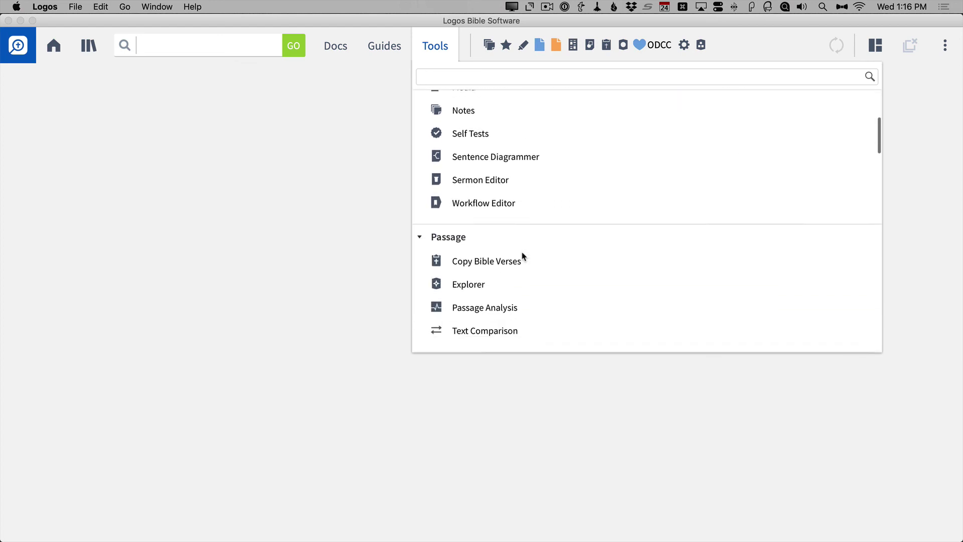
scroll(521, 255, up, 5)
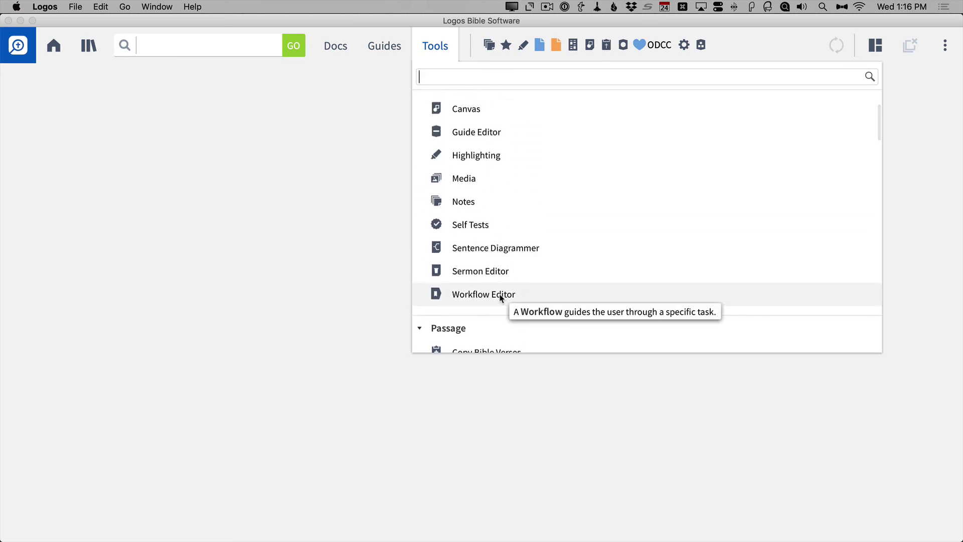
right_click(500, 298)
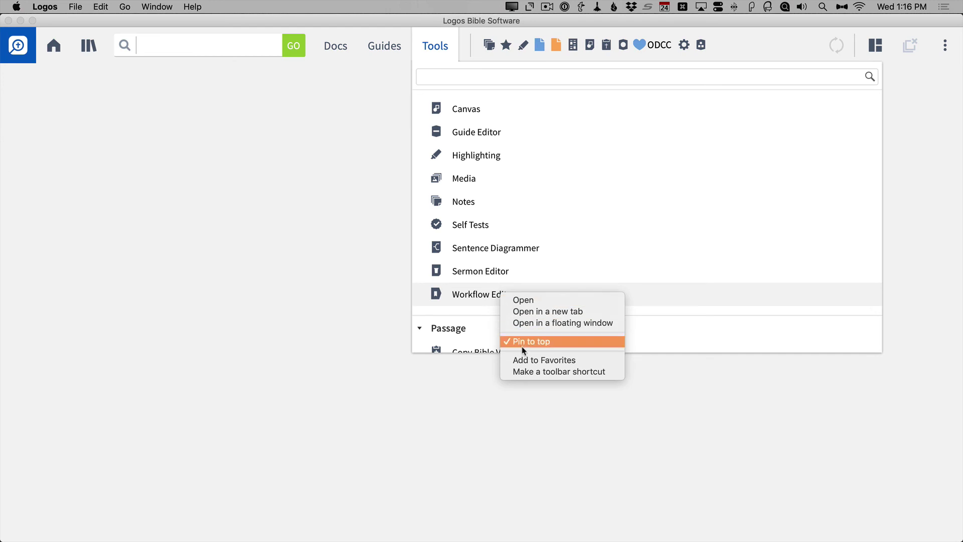
click(709, 257)
scroll(708, 257, up, 3)
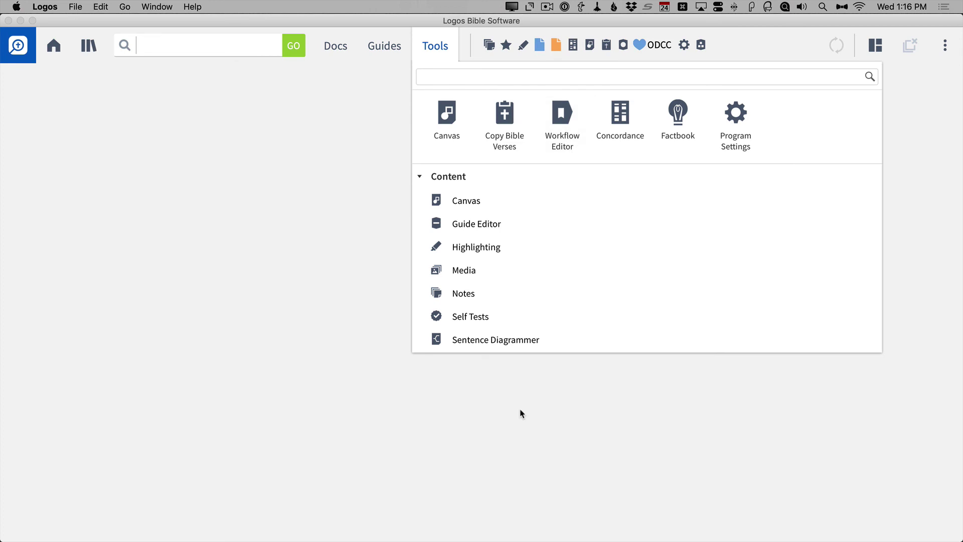
Step: Unpin Workflow Editor from the top of the list of tools, and close the list after checking the pinned row
scroll(587, 260, down, 5)
scroll(587, 261, down, 10)
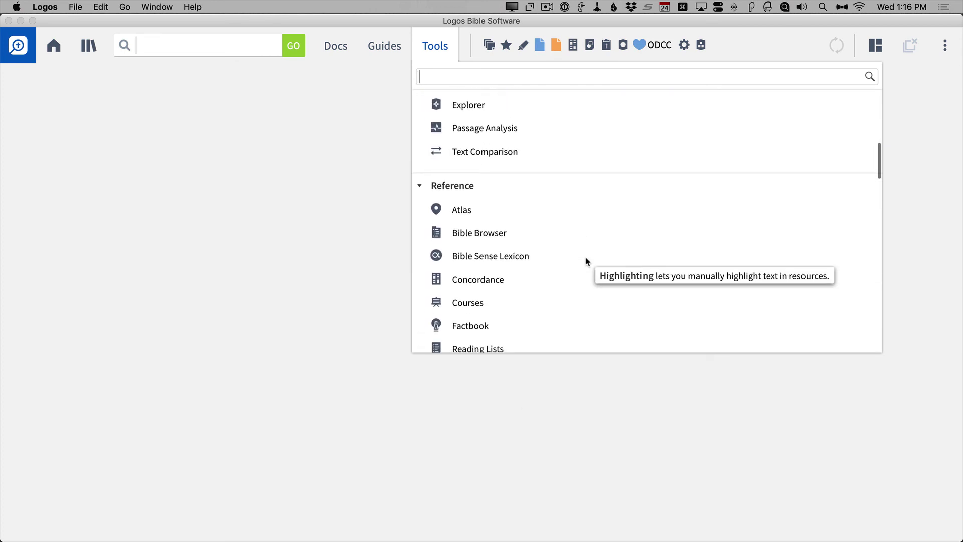
scroll(586, 261, down, 3)
scroll(587, 261, up, 12)
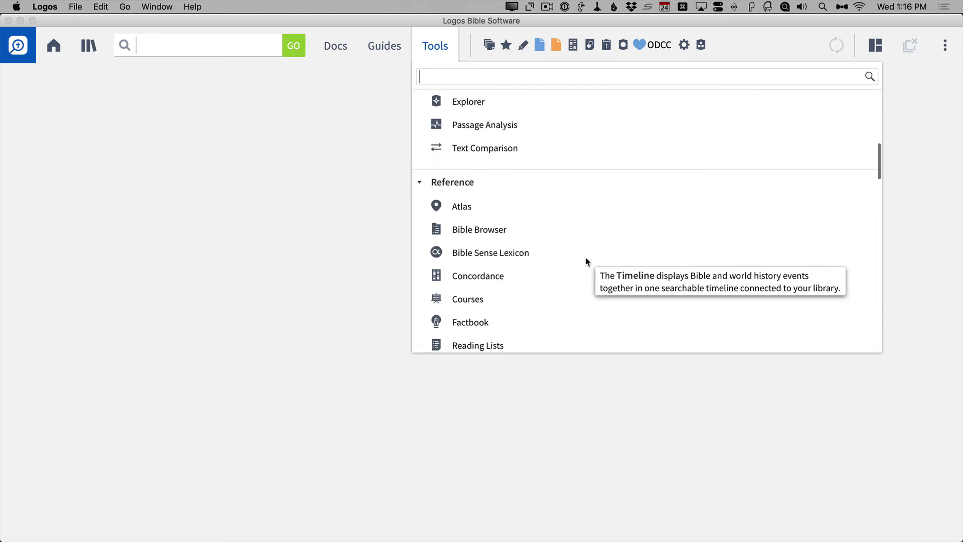
scroll(587, 261, up, 2)
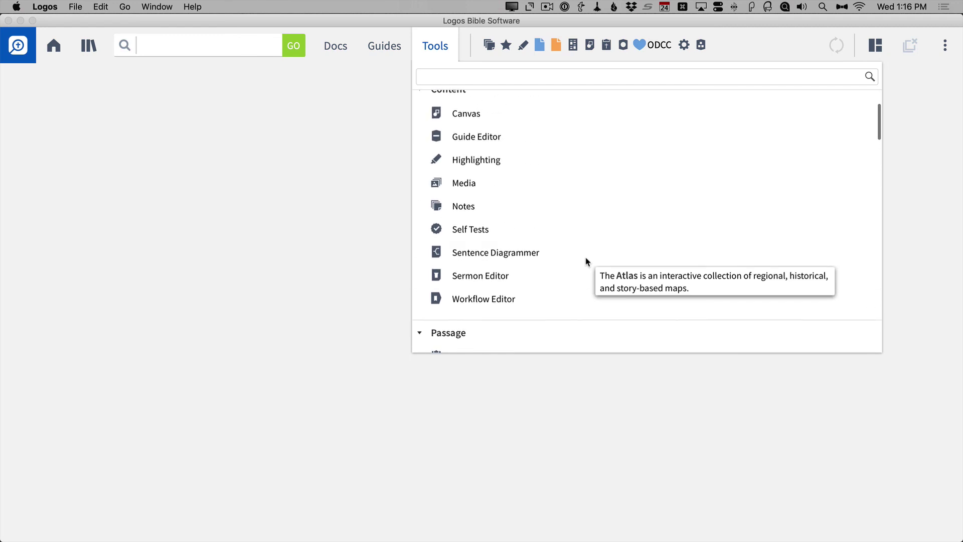
right_click(481, 304)
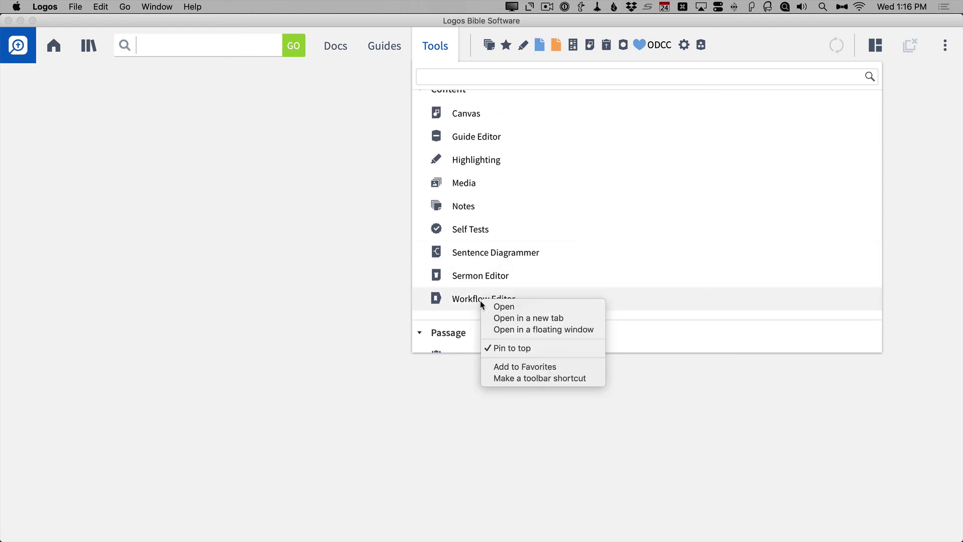
click(502, 348)
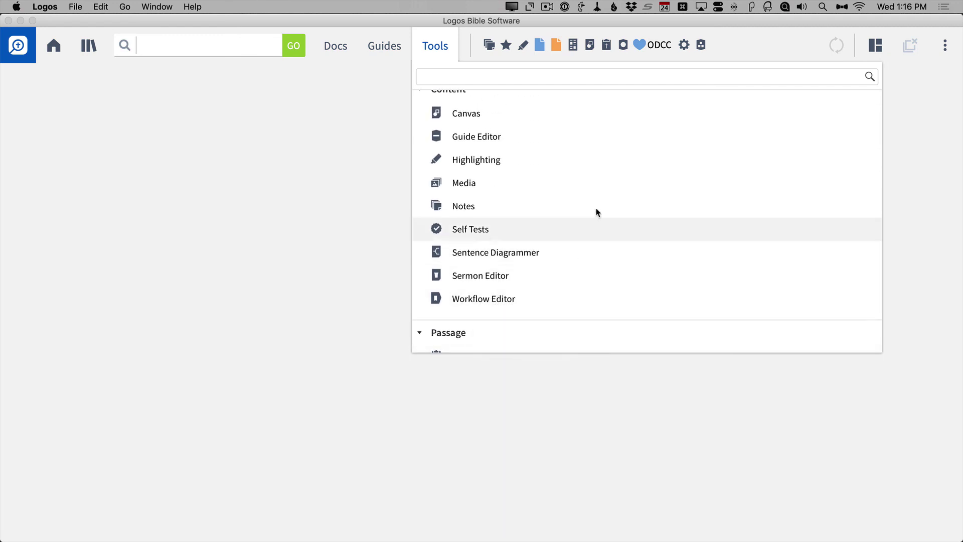
scroll(597, 206, up, 3)
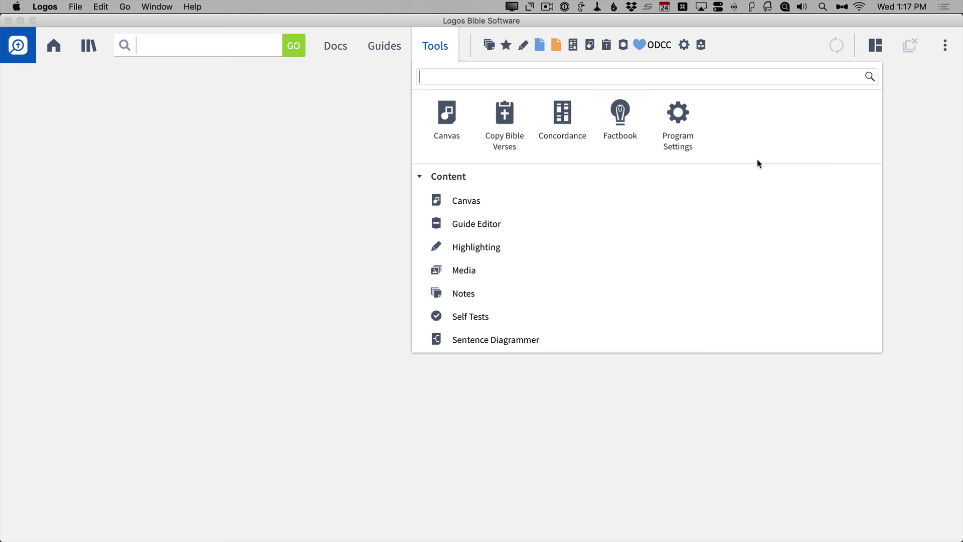
click(339, 122)
Step: Browse the full list of guides, from workflows and custom guides to the Bible reference and word guide sections
click(388, 48)
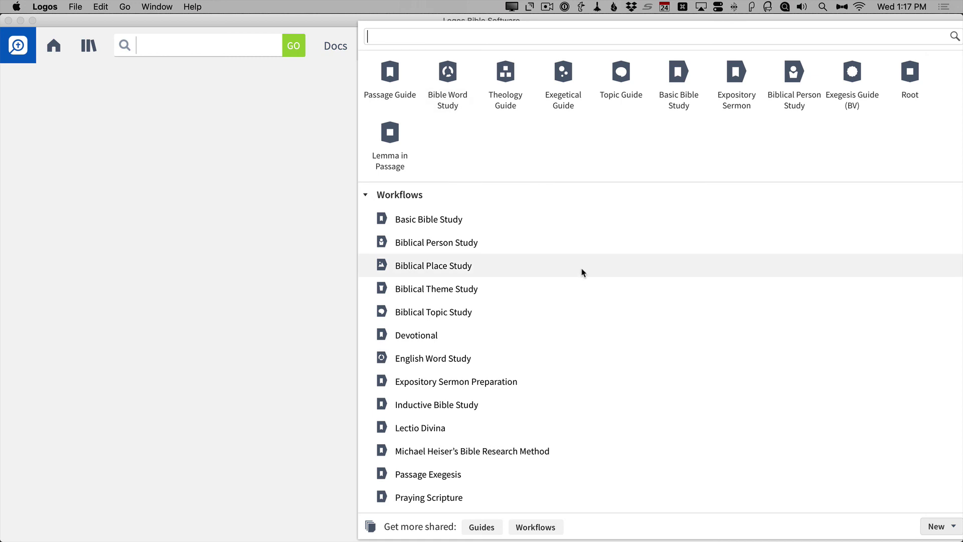
scroll(582, 272, down, 5)
scroll(582, 272, down, 8)
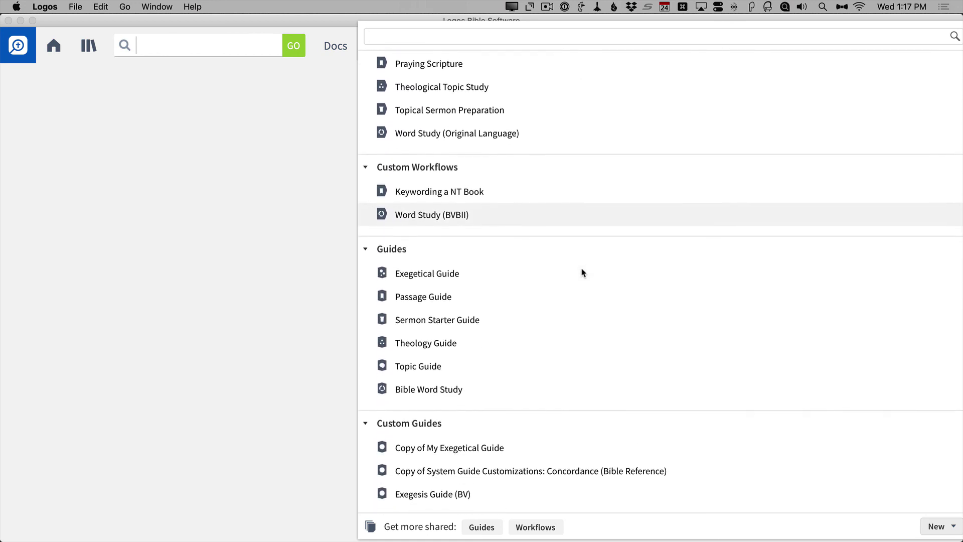
scroll(582, 272, down, 7)
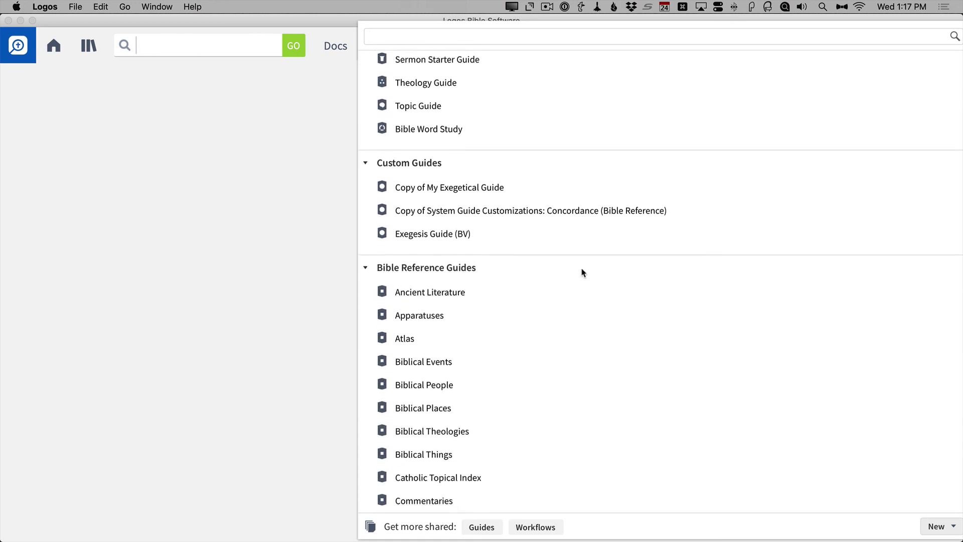
scroll(507, 156, down, 7)
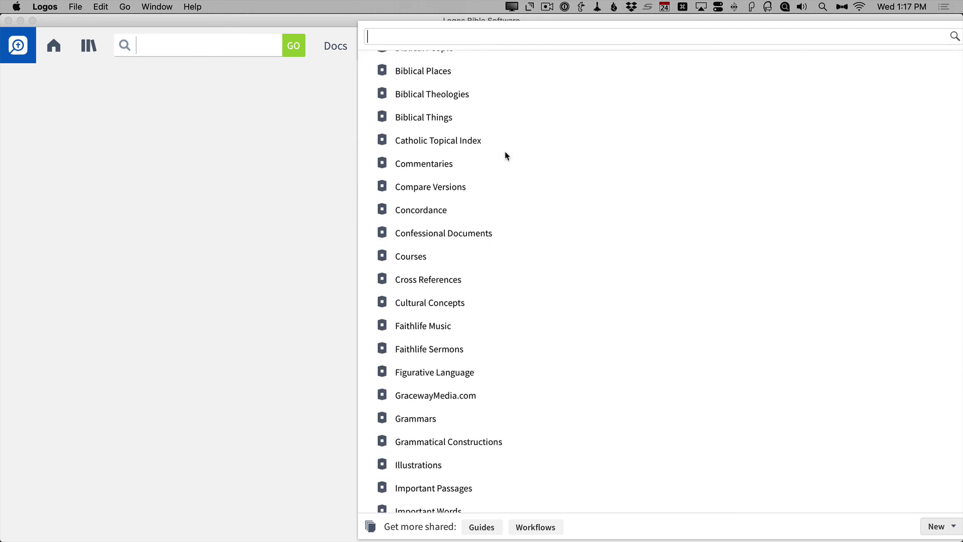
scroll(506, 156, down, 9)
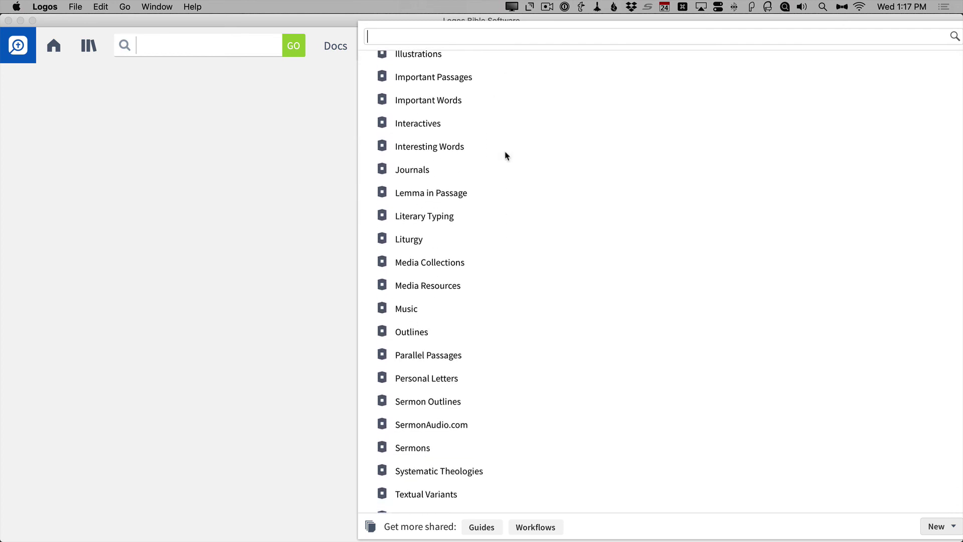
scroll(507, 156, down, 7)
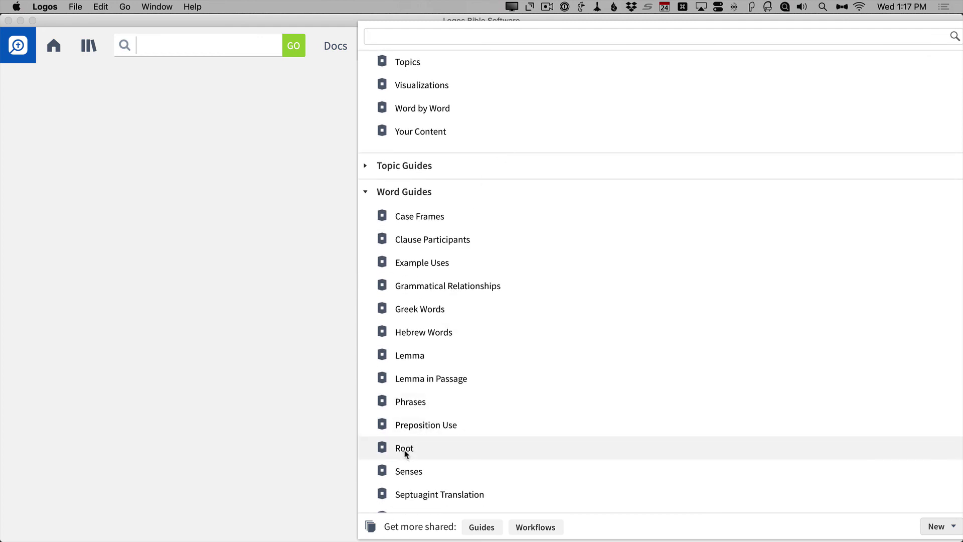
scroll(405, 453, up, 20)
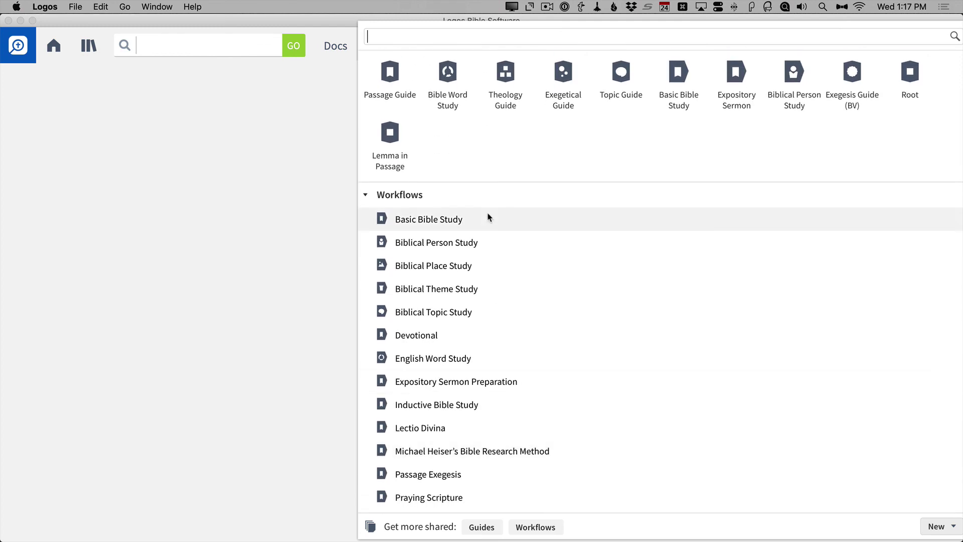
Step: Open the pinned Root guide and run it on the Greek word ἀγάπη, found by entering g:agape
click(912, 79)
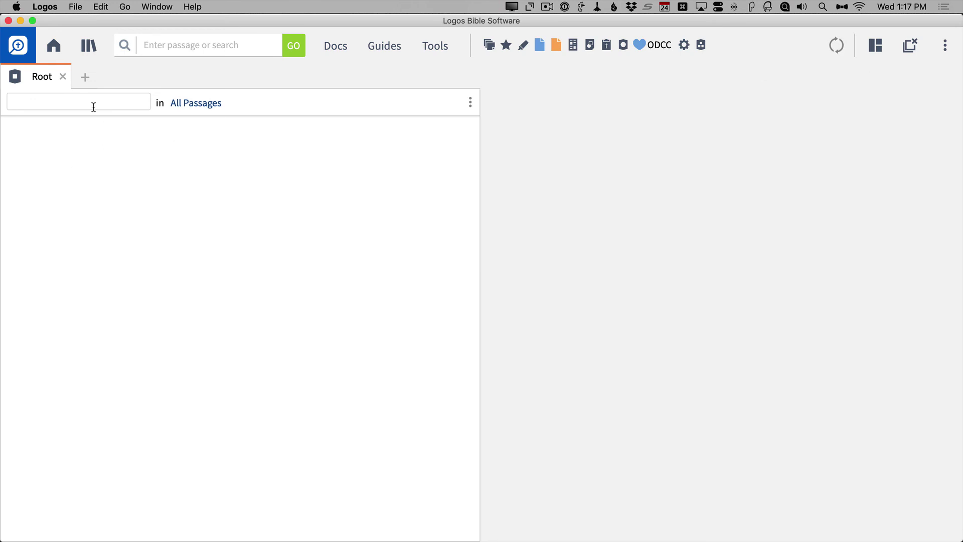
text(g:"agape)
key(BackSpace)
key(BackSpace)
key(BackSpace)
key(BackSpace)
key(BackSpace)
key(BackSpace)
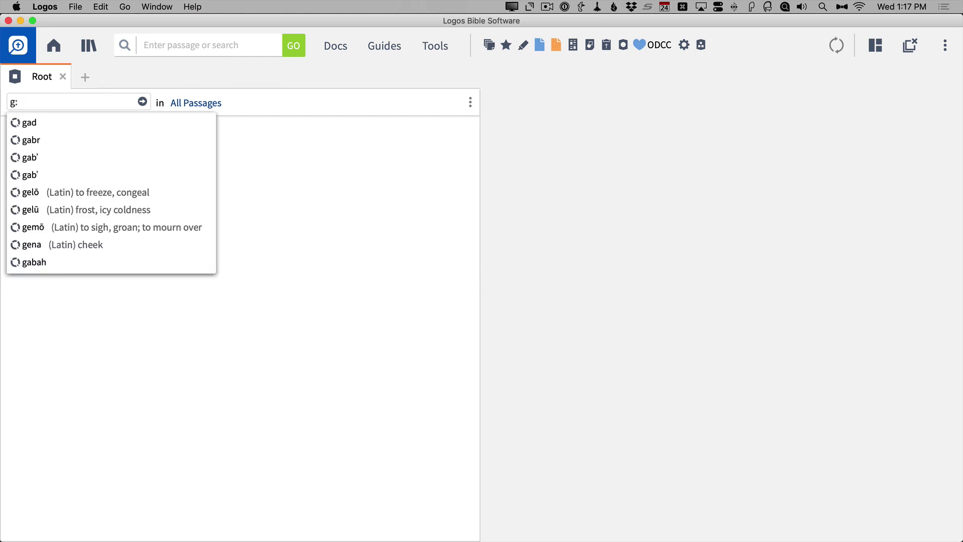
text(agape)
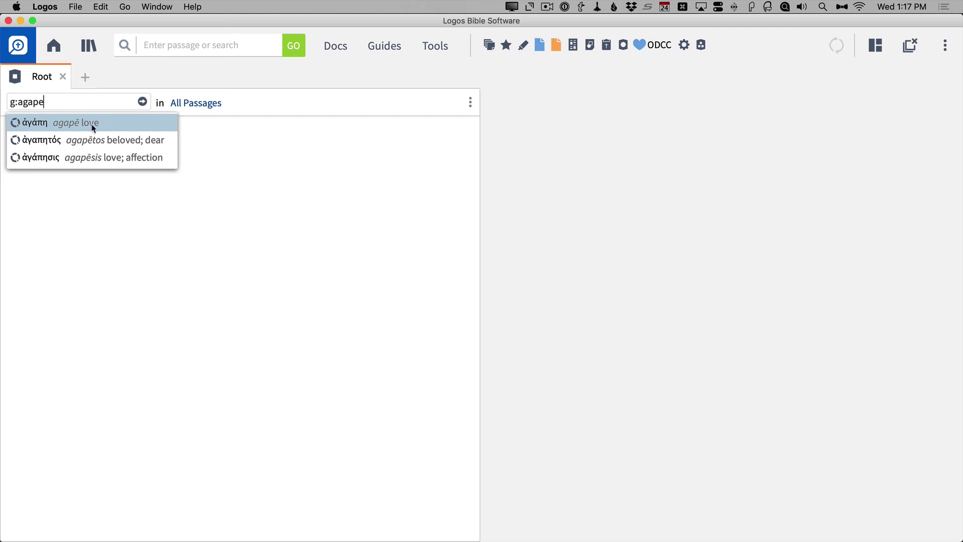
click(49, 124)
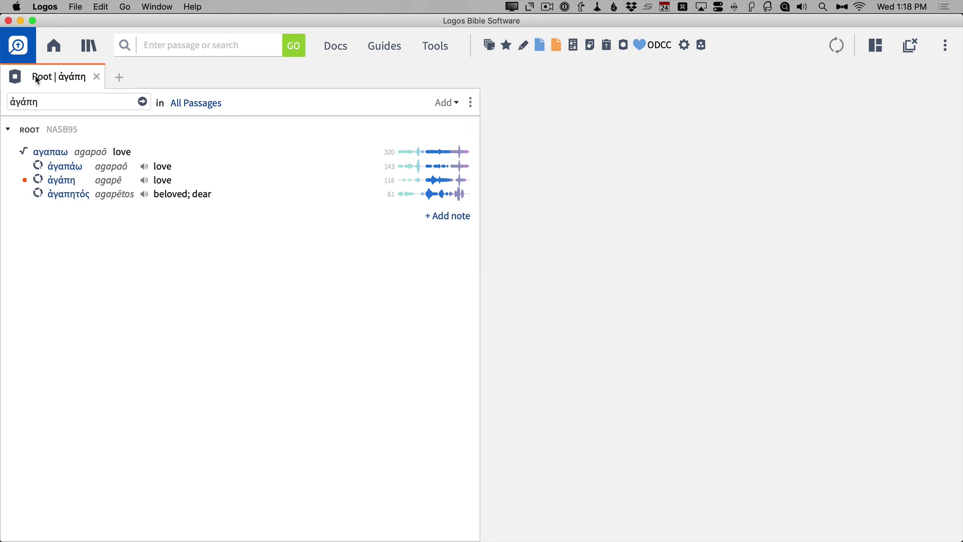
Step: Save the Root guide as a toolbar shortcut beside the Theology Guide and choose the dark blue flag as its image
drag(36, 75, 720, 44)
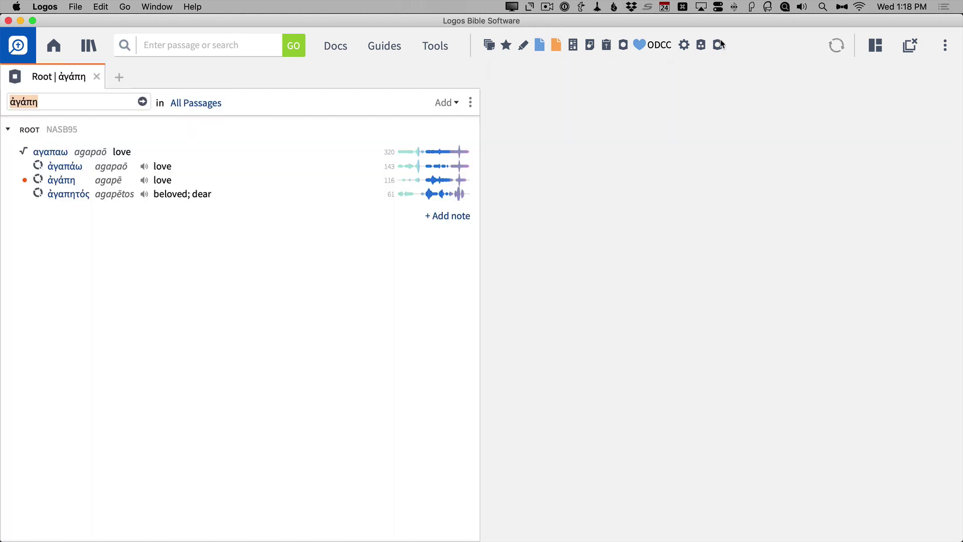
right_click(717, 45)
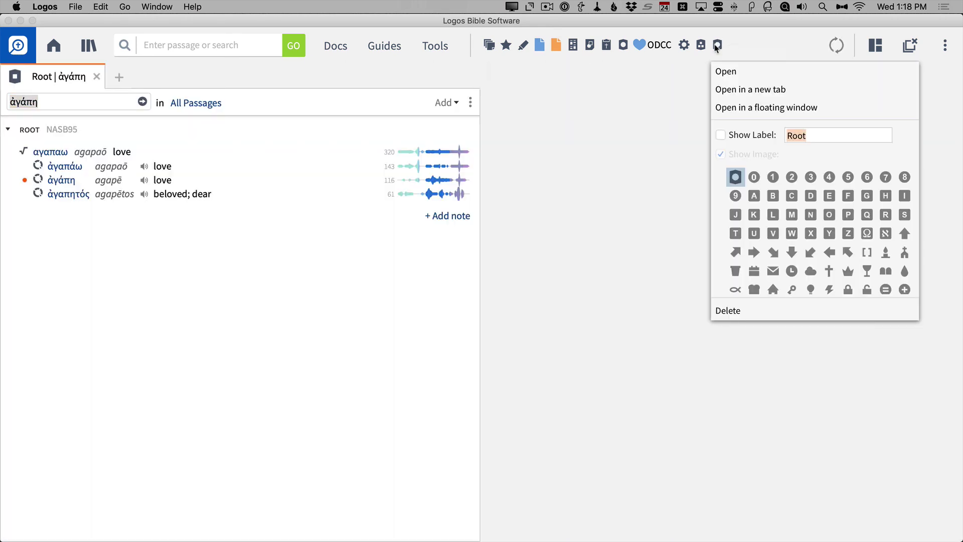
scroll(796, 234, down, 3)
scroll(796, 234, down, 5)
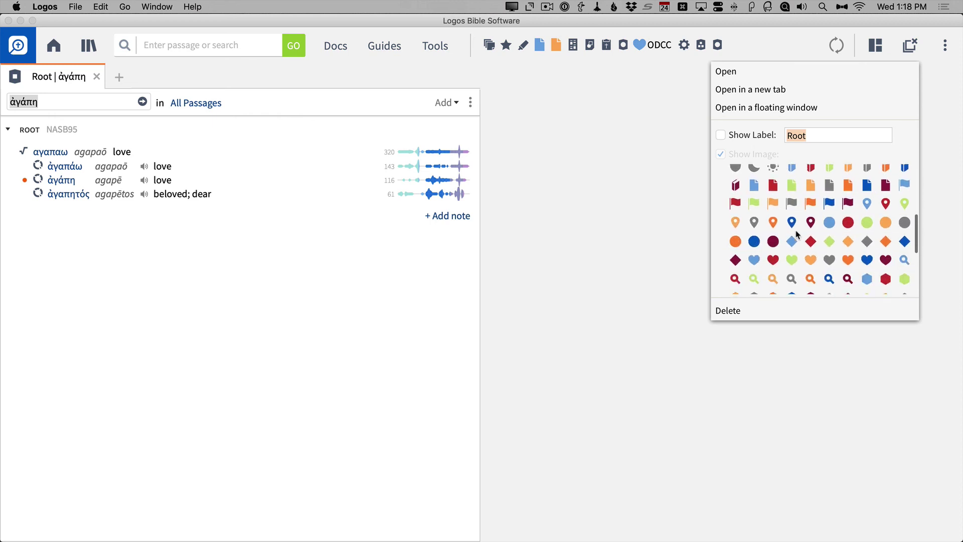
click(828, 190)
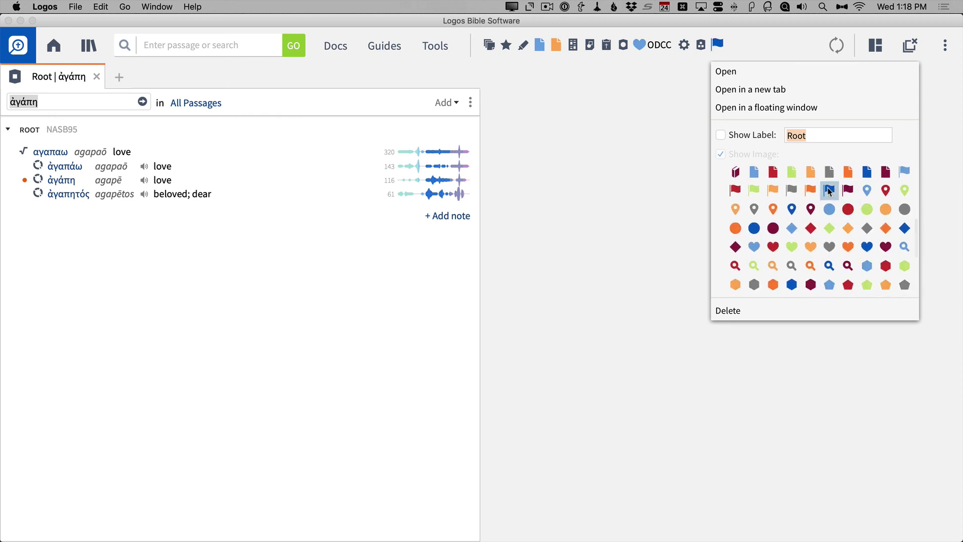
Step: Show the Root label beside the blue flag on its toolbar shortcut, and close the open Root guide
click(720, 135)
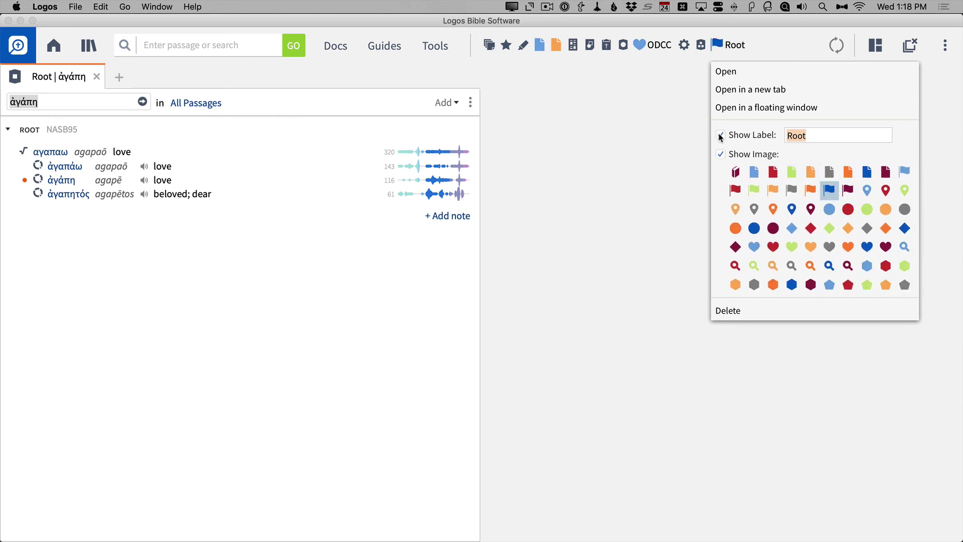
click(96, 79)
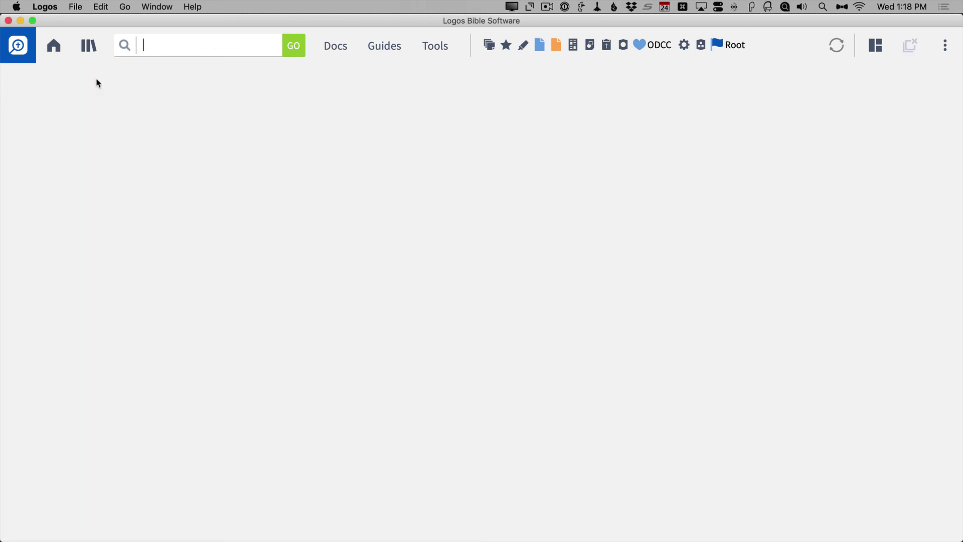
click(431, 50)
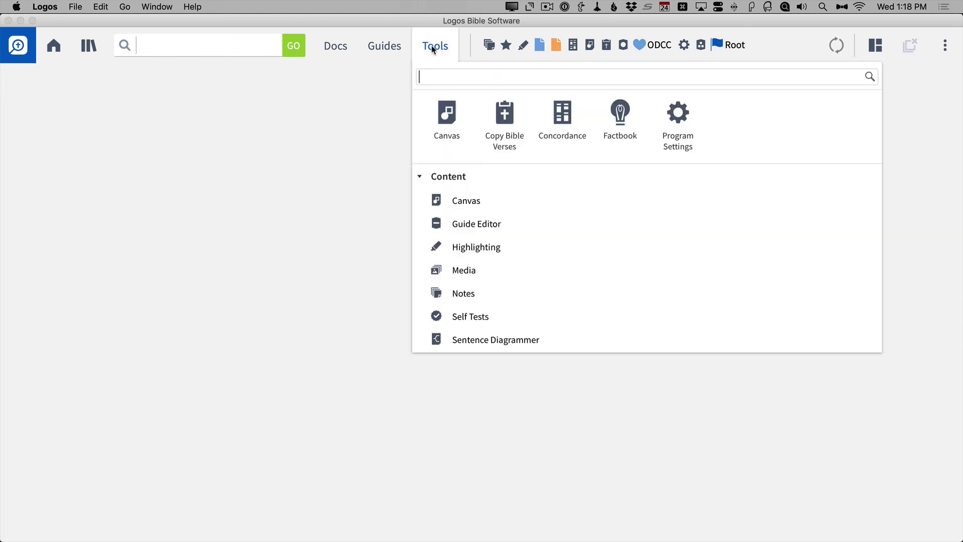
click(394, 49)
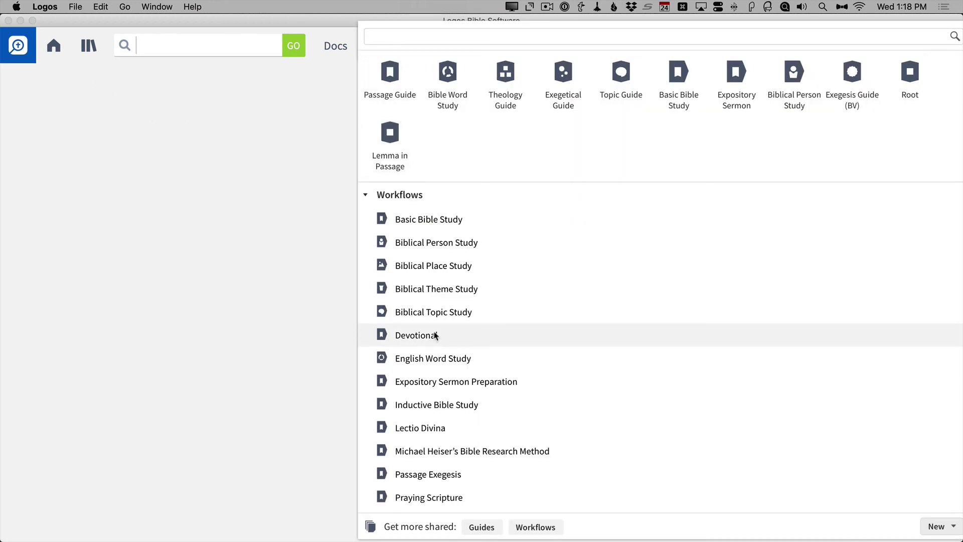
scroll(436, 335, down, 15)
scroll(436, 334, up, 15)
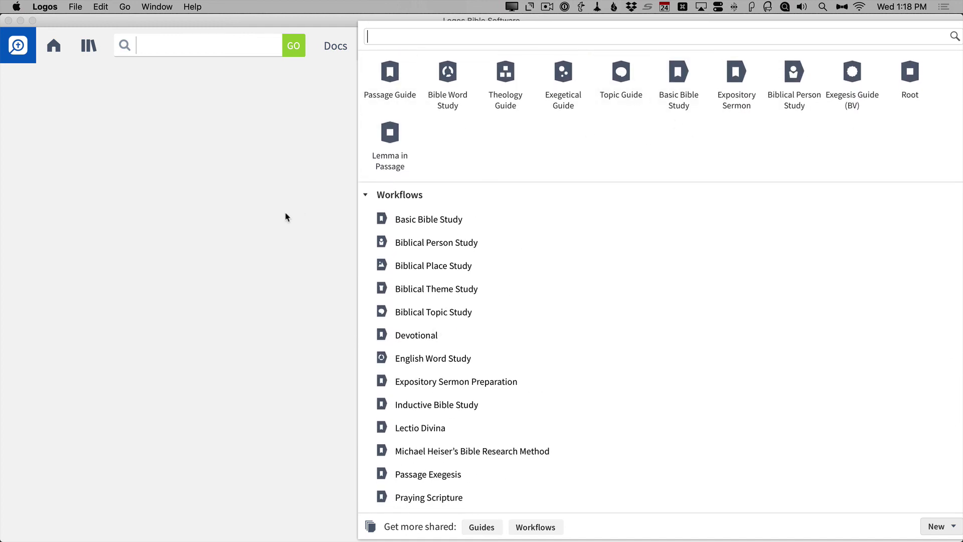
click(253, 230)
Step: Reopen the Root guide from its blue flag toolbar shortcut
click(725, 48)
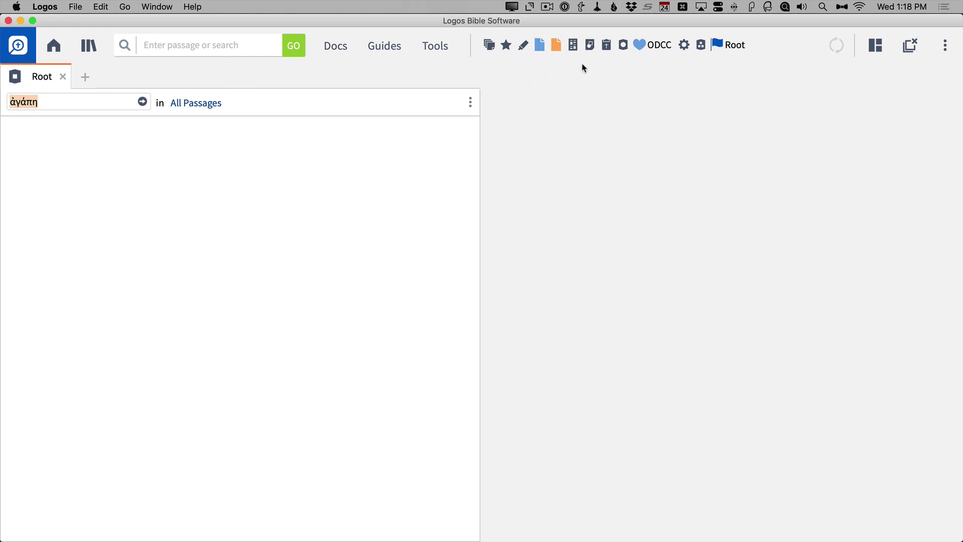
click(380, 48)
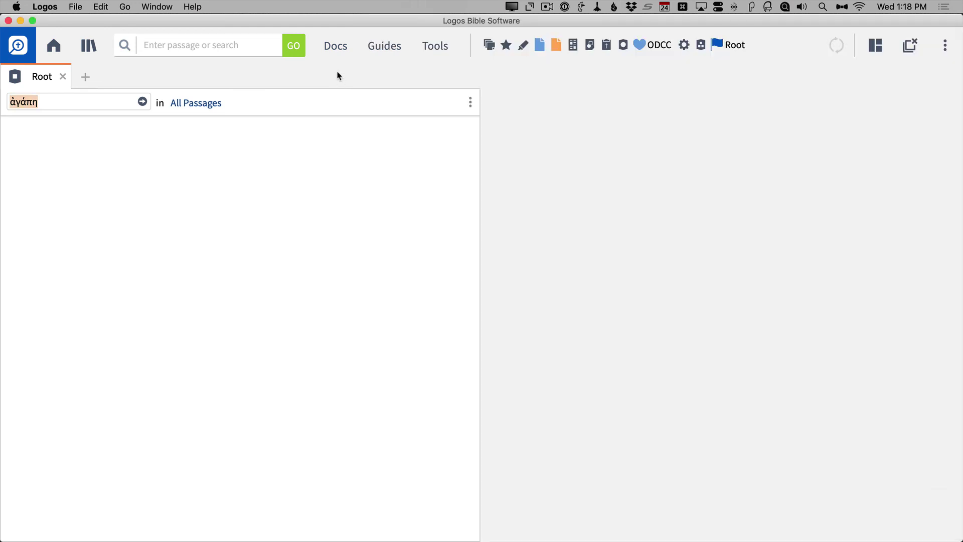